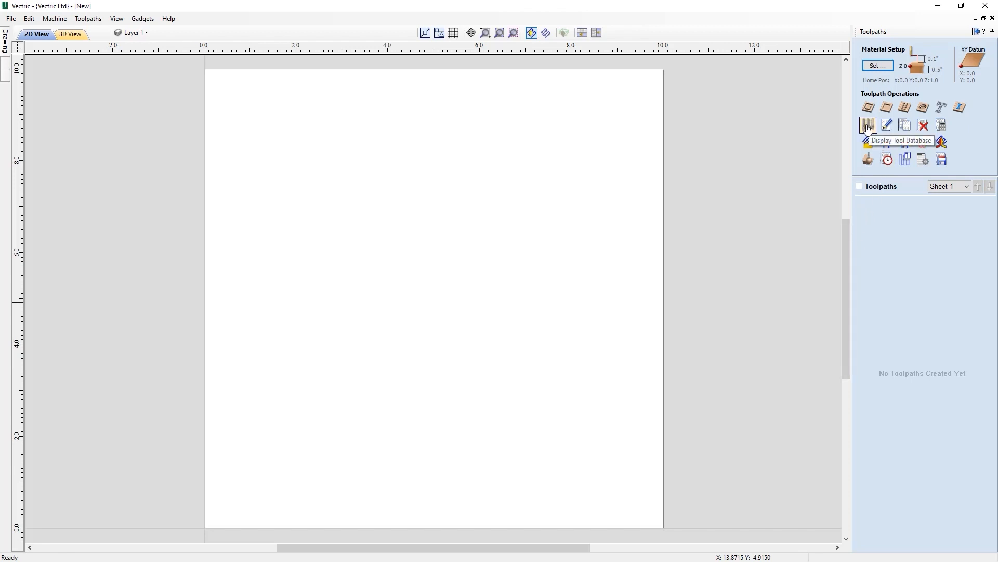
- Open the tool database and display the settings of the imperial 1/32" end mill
click(868, 126)
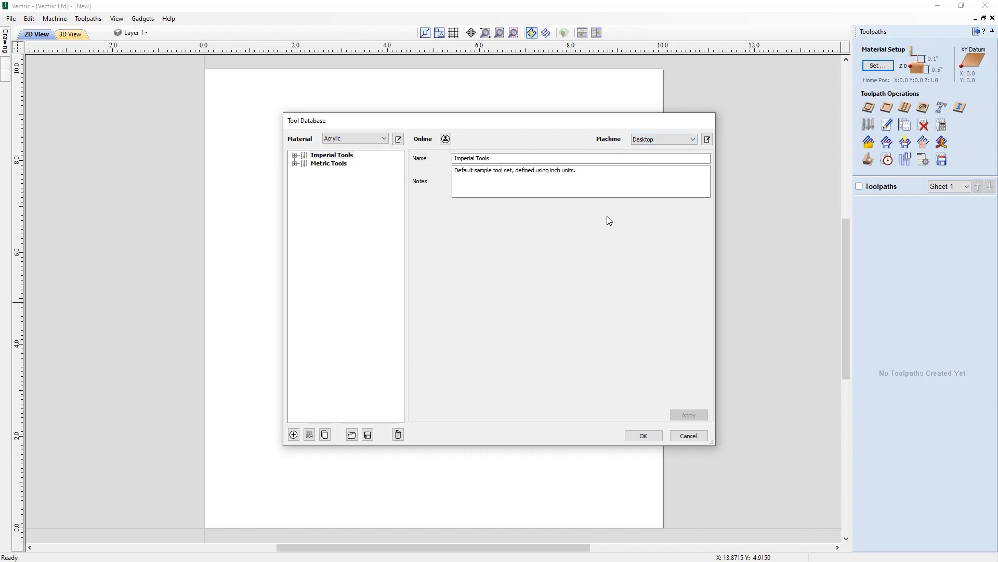
click(295, 155)
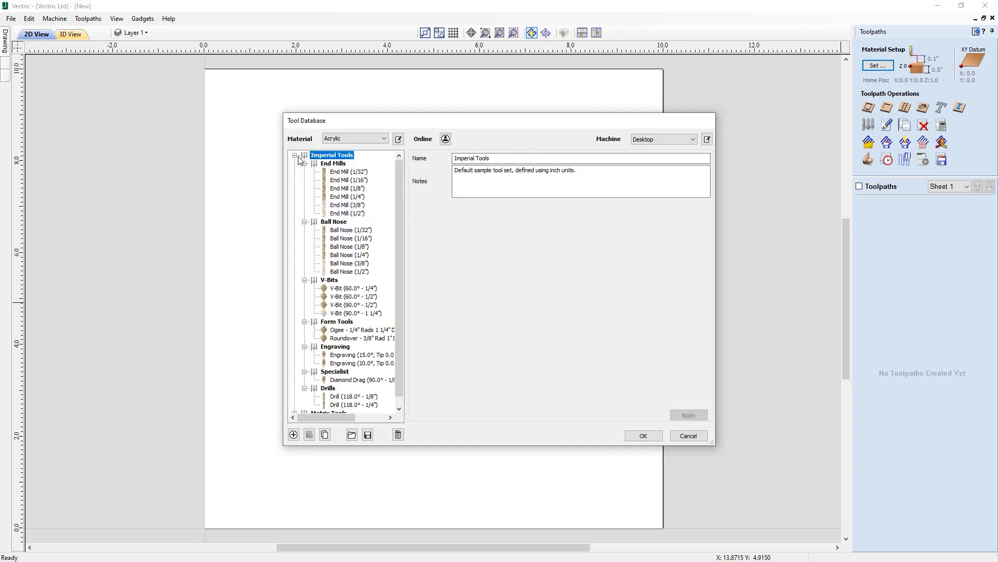
click(339, 172)
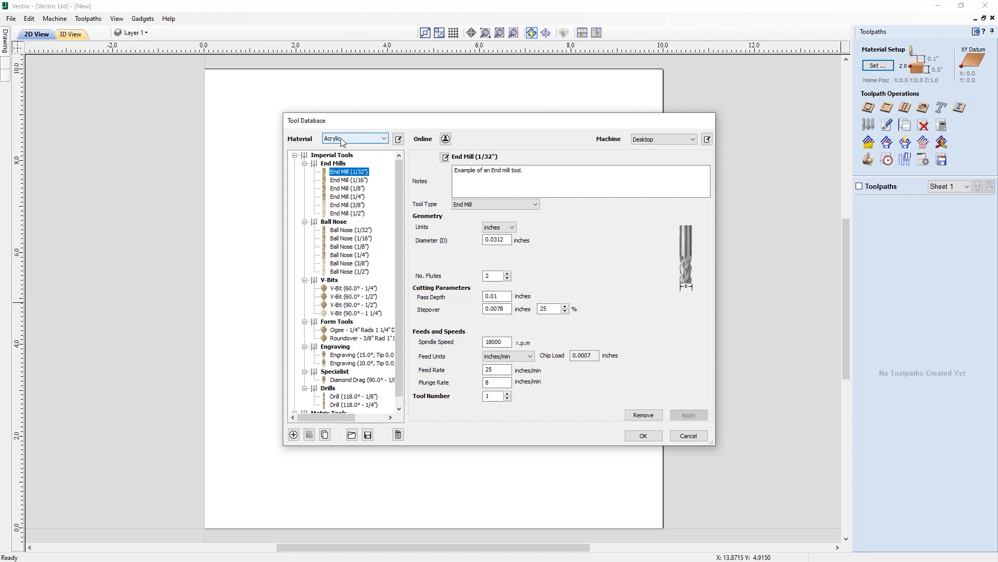
- Review the available materials and machines in the tool database, keeping Desktop as the machine
click(385, 139)
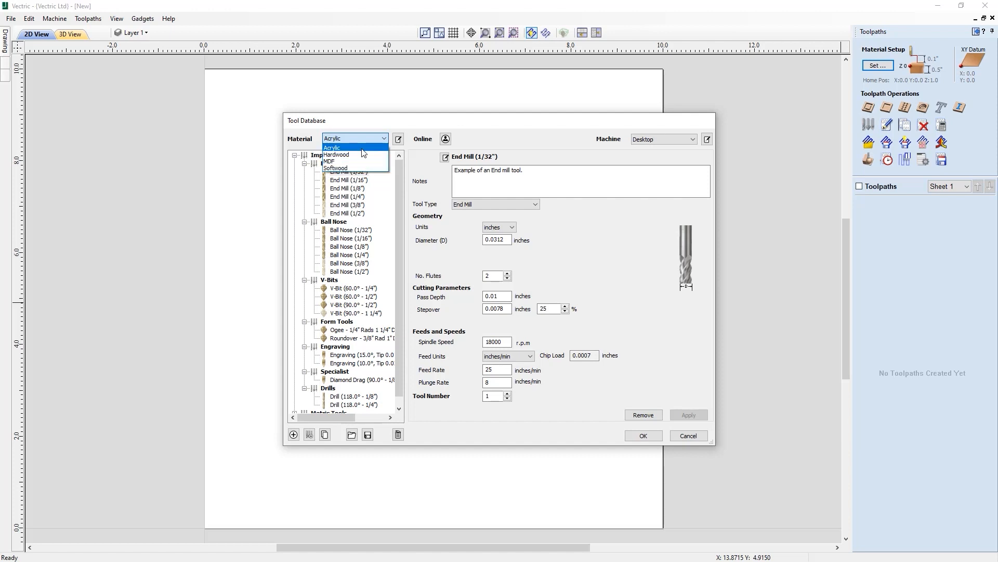
click(693, 139)
click(694, 140)
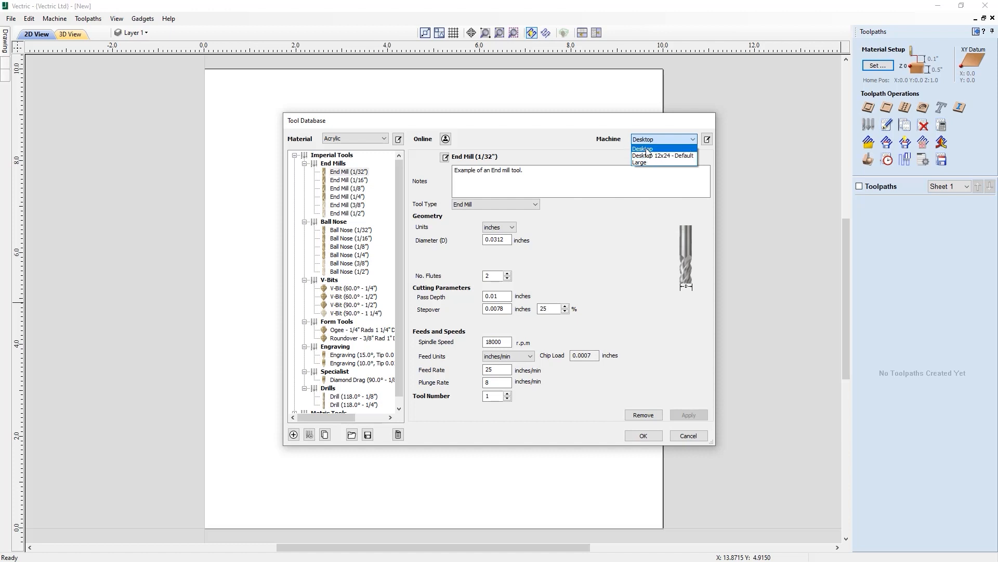
click(647, 149)
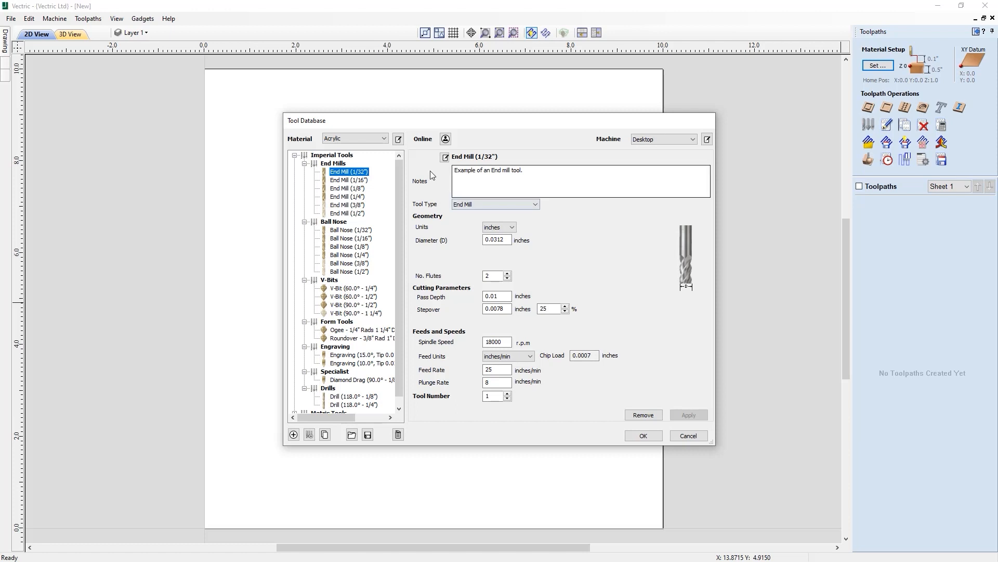
- Add a new material named Plywood to the tool database and check it in the material list
click(399, 139)
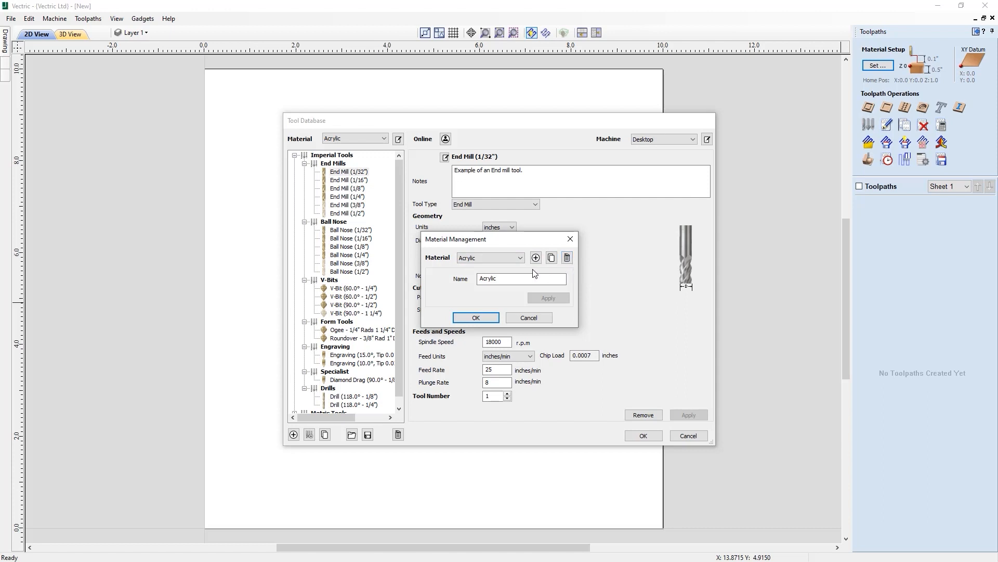
click(520, 257)
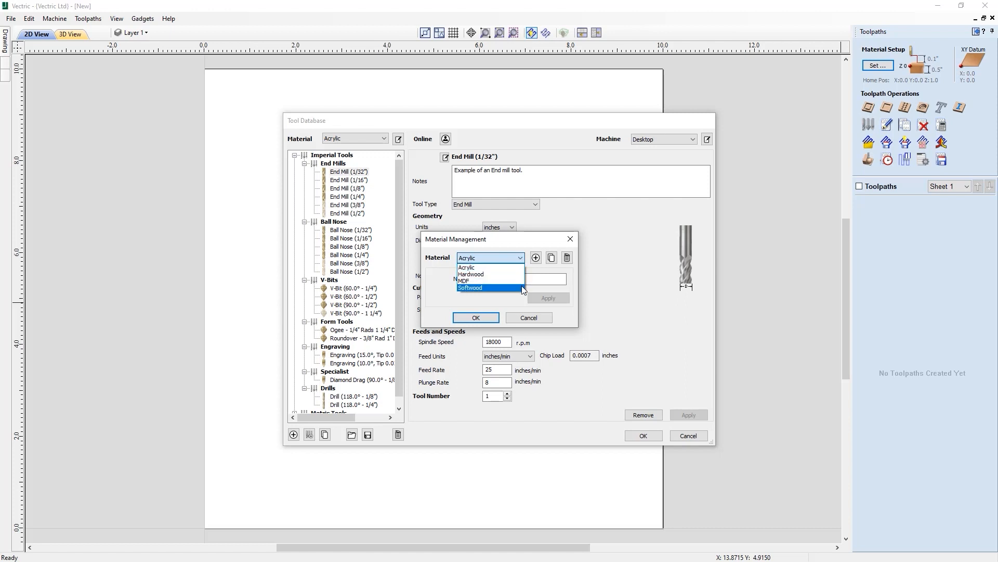
click(533, 274)
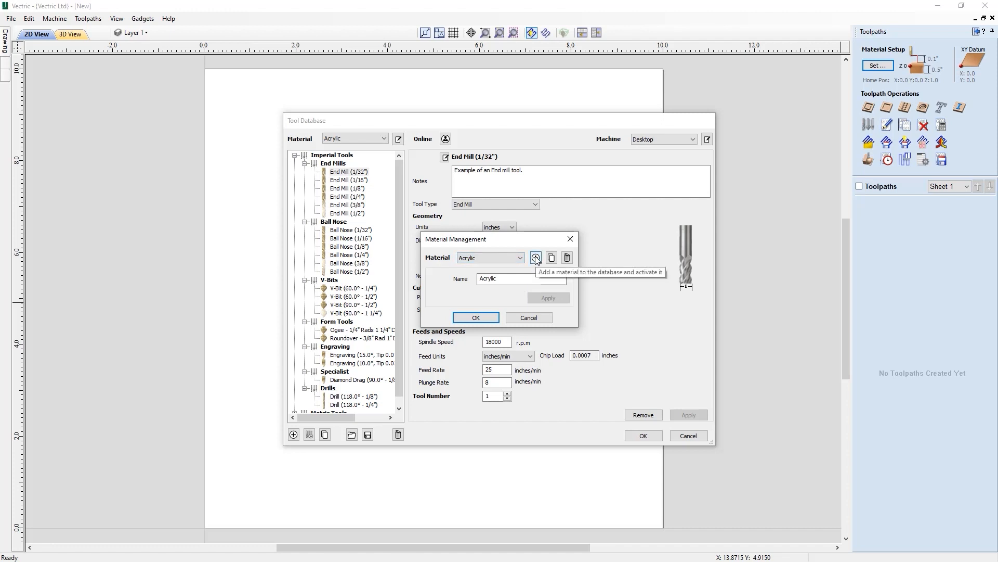
click(535, 258)
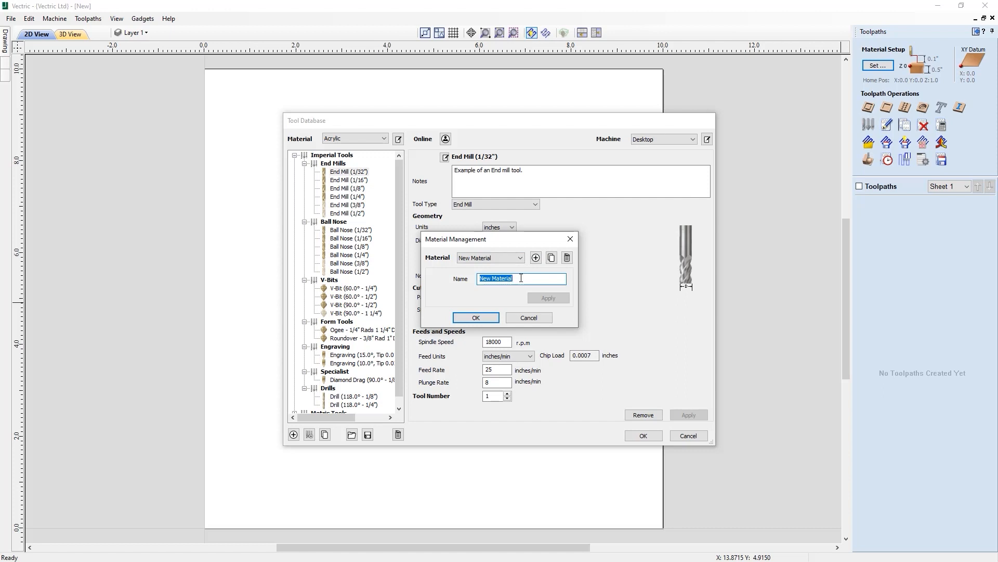
text(Plywood)
click(533, 294)
click(520, 256)
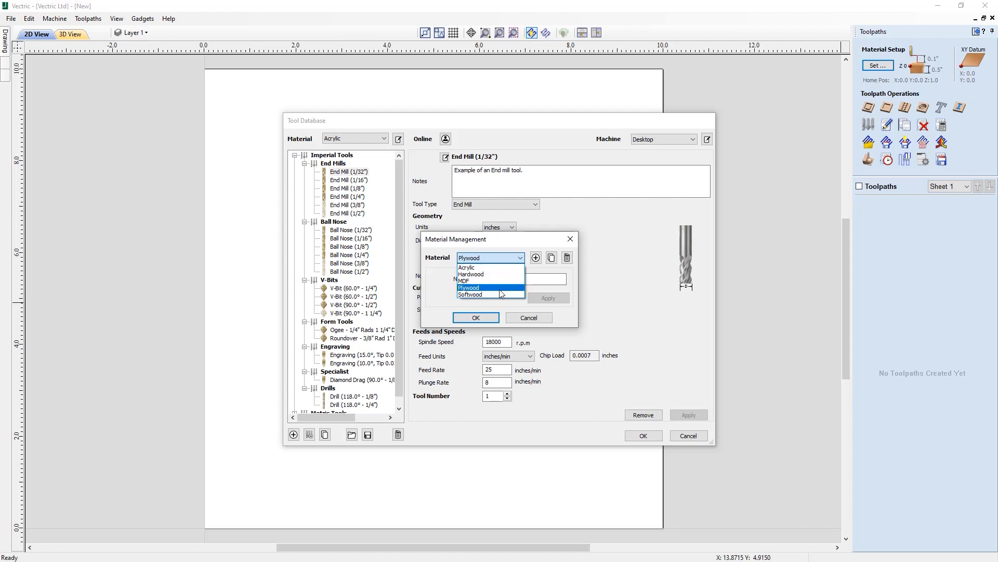
click(558, 279)
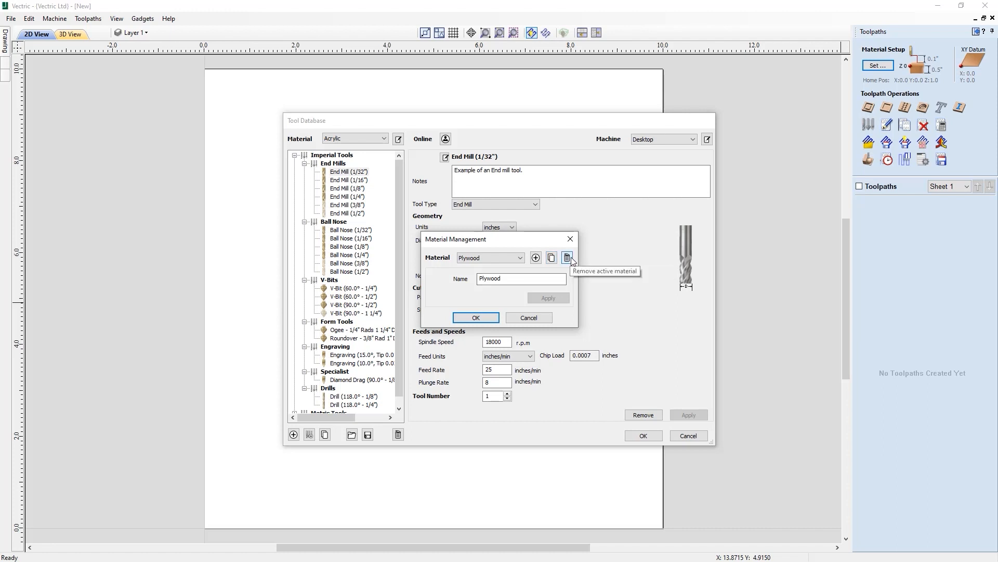
- Try to remove the Hardwood material from the database, declining the deletion of its cutting data
click(519, 258)
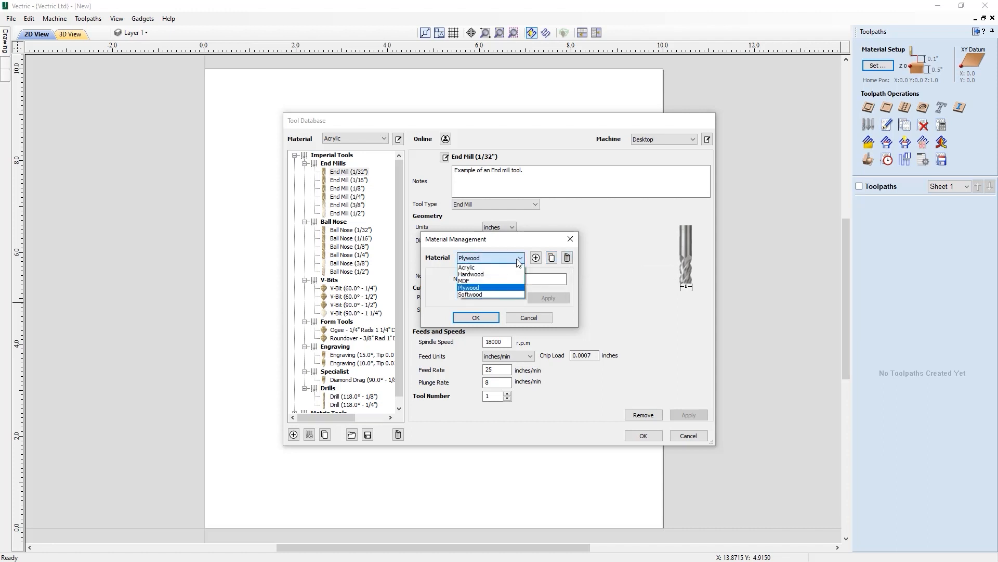
click(479, 277)
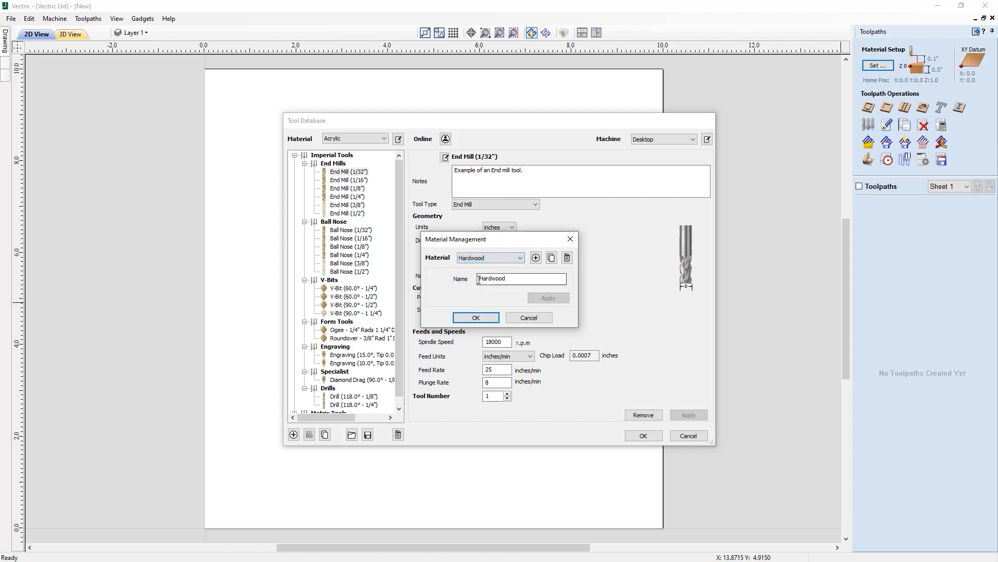
click(568, 258)
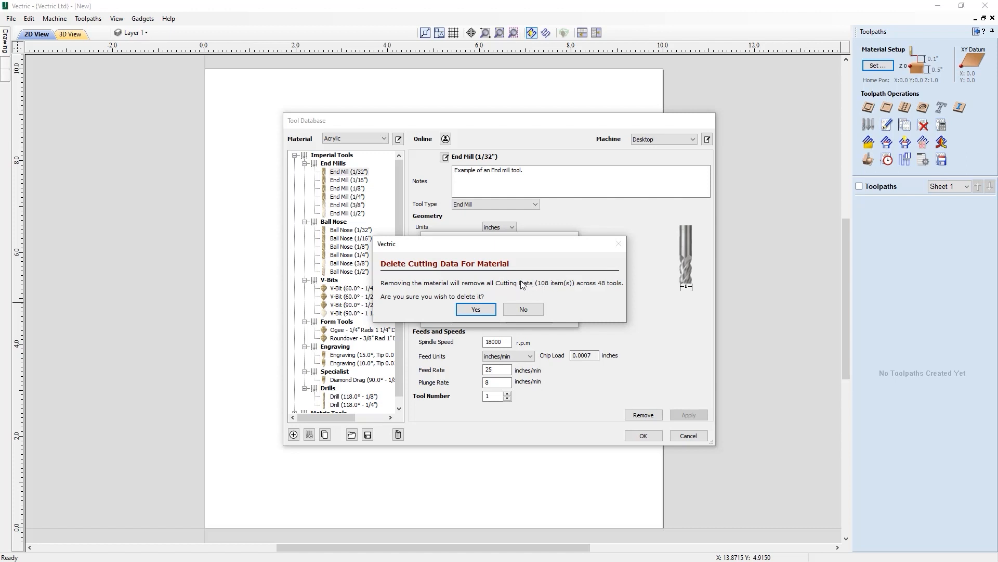
click(523, 310)
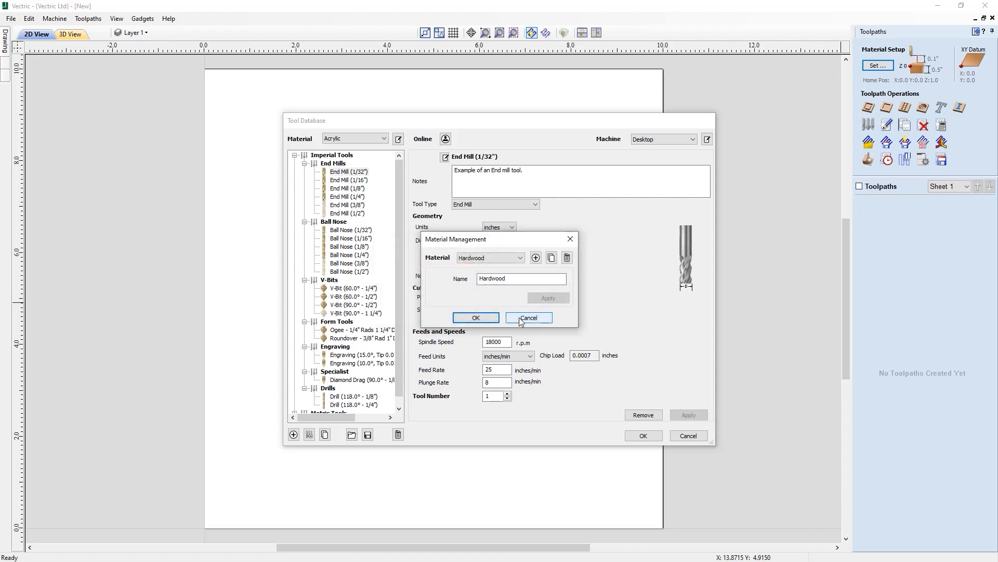
- Remove the Plywood material from the database and accept the material management changes
click(520, 260)
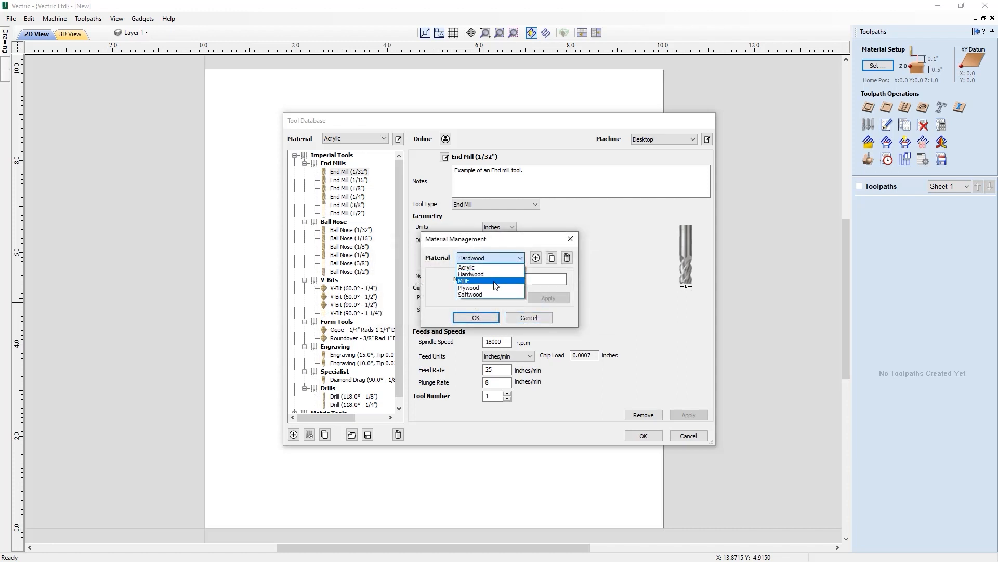
click(492, 285)
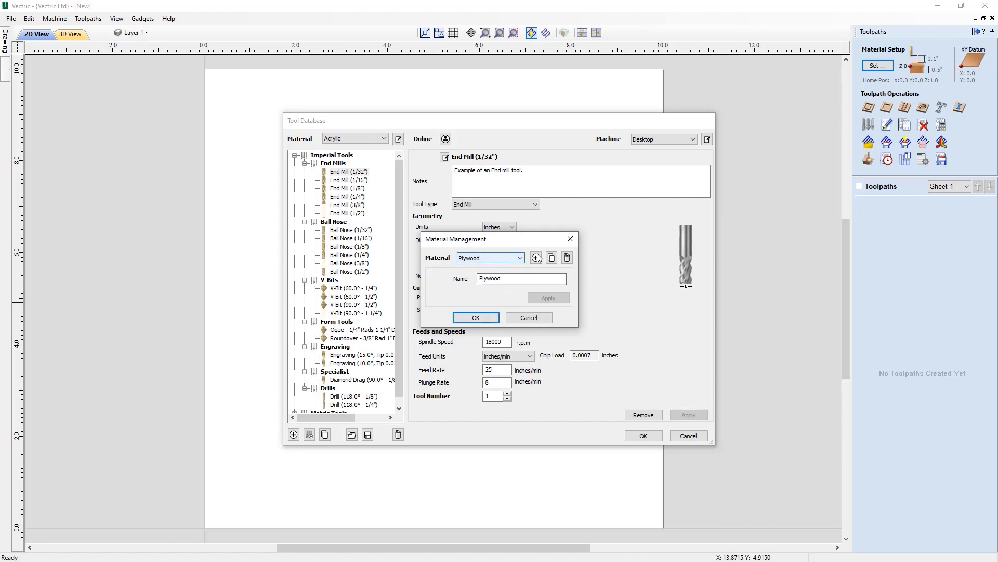
click(568, 258)
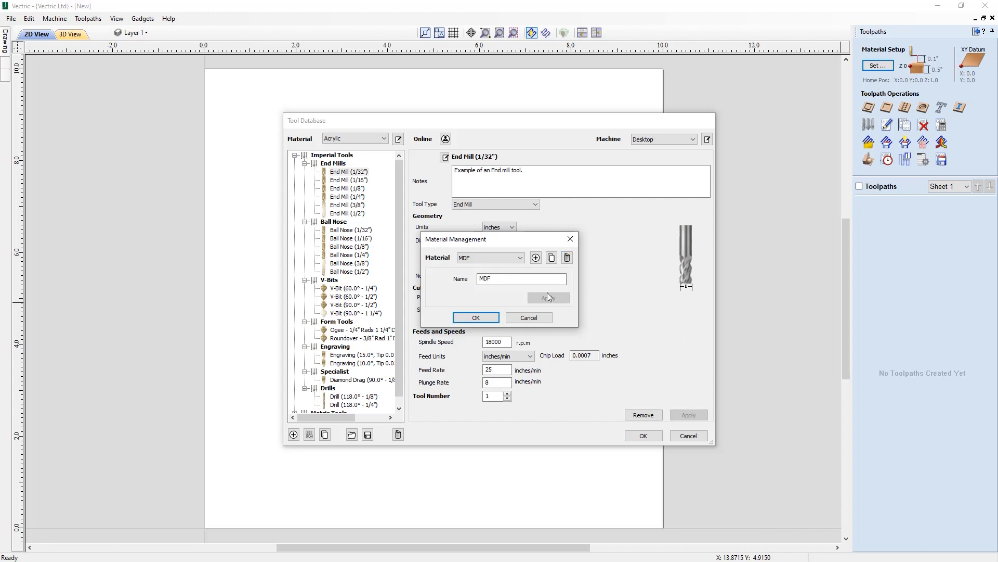
click(479, 320)
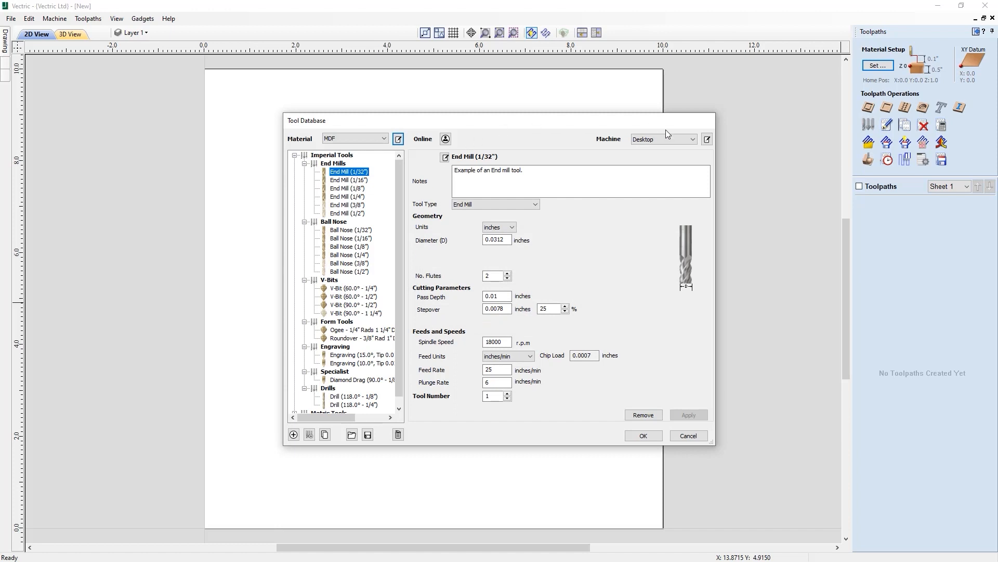
- Examine the machine details and bed sizes of the Desktop, Desktop 12x24 - Default and Large configurations
click(707, 140)
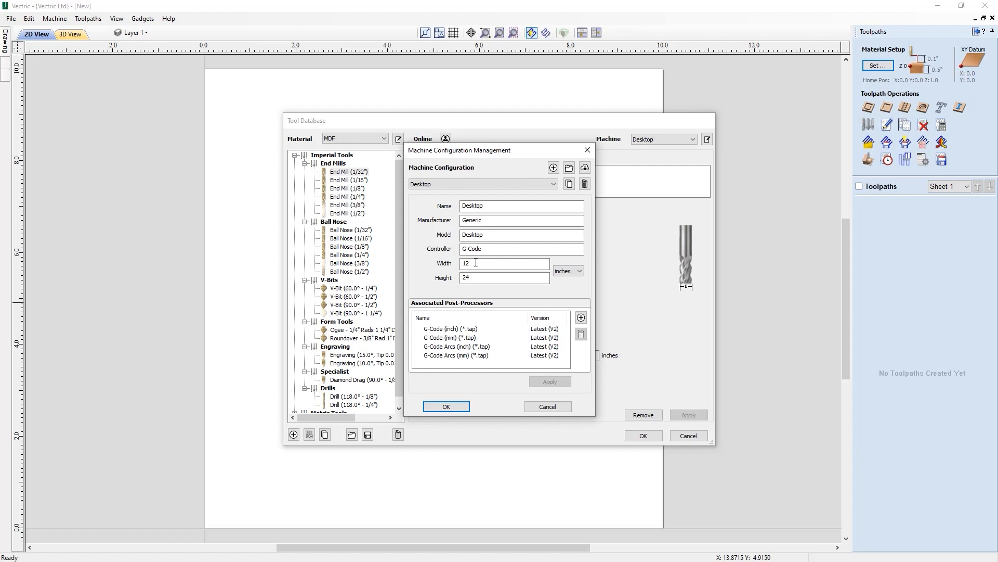
click(554, 185)
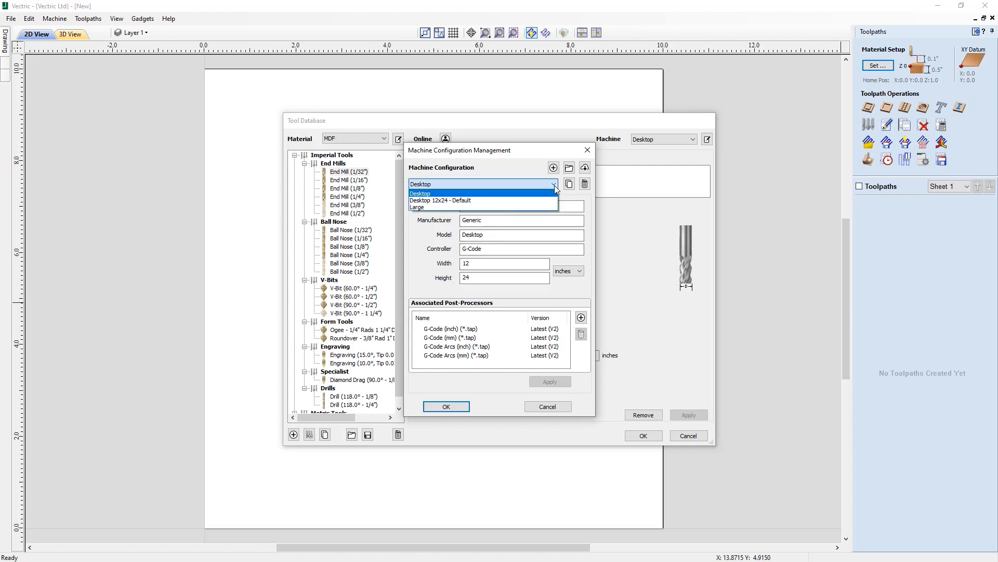
click(546, 200)
click(555, 185)
click(535, 206)
click(551, 183)
click(540, 193)
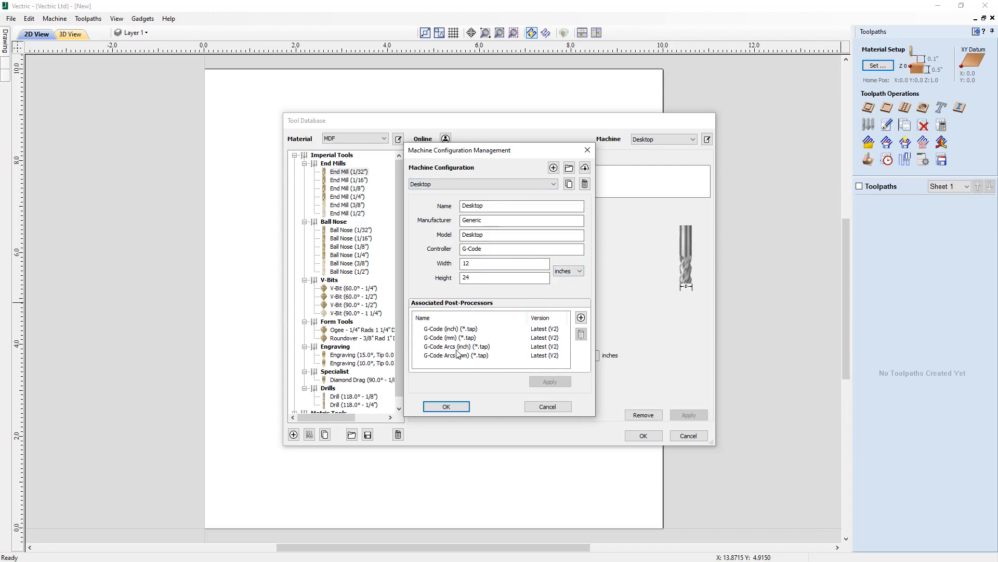
- Compare the associated post-processors of the three machine configurations, keeping Desktop as the machine
click(447, 186)
click(445, 201)
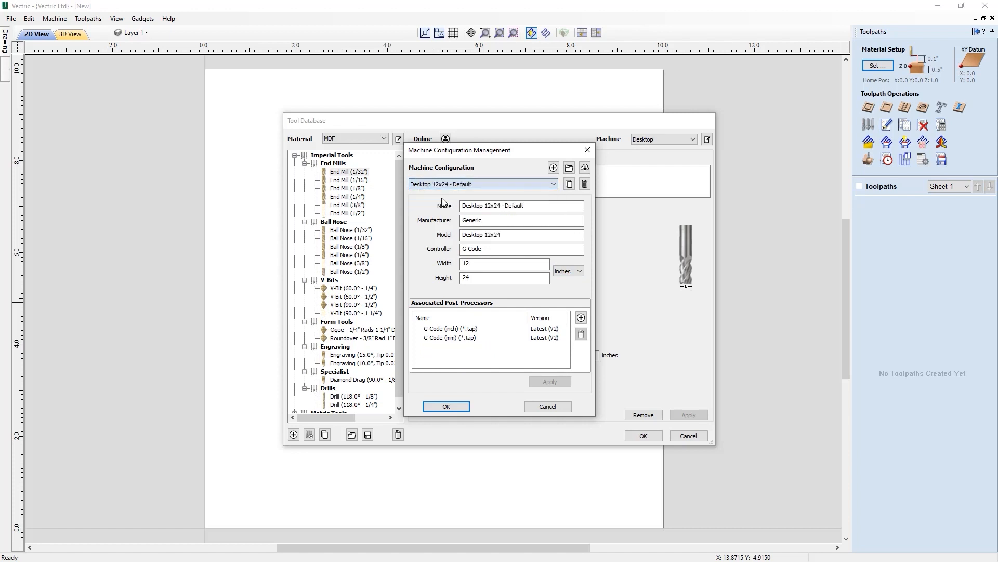
click(466, 184)
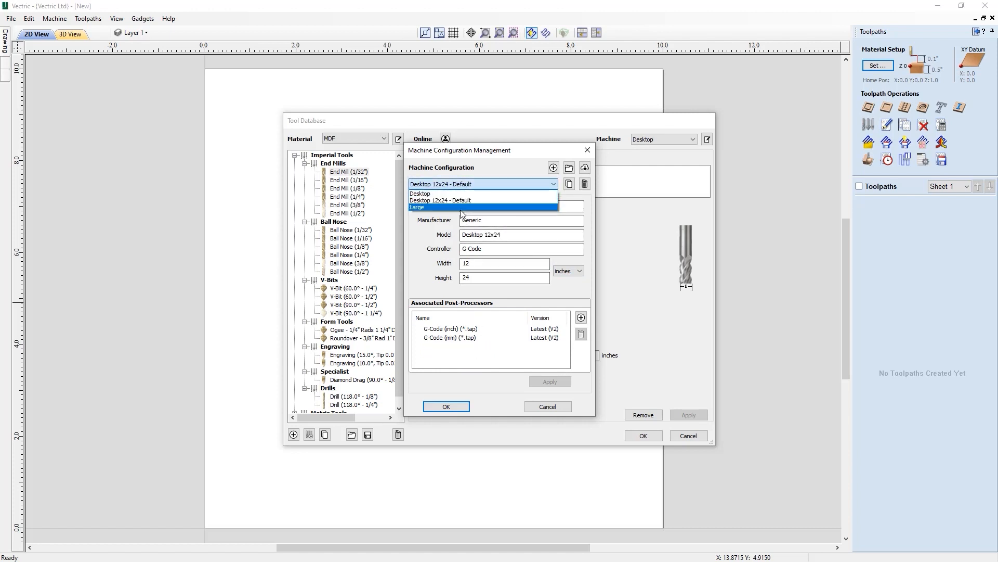
click(460, 208)
click(459, 186)
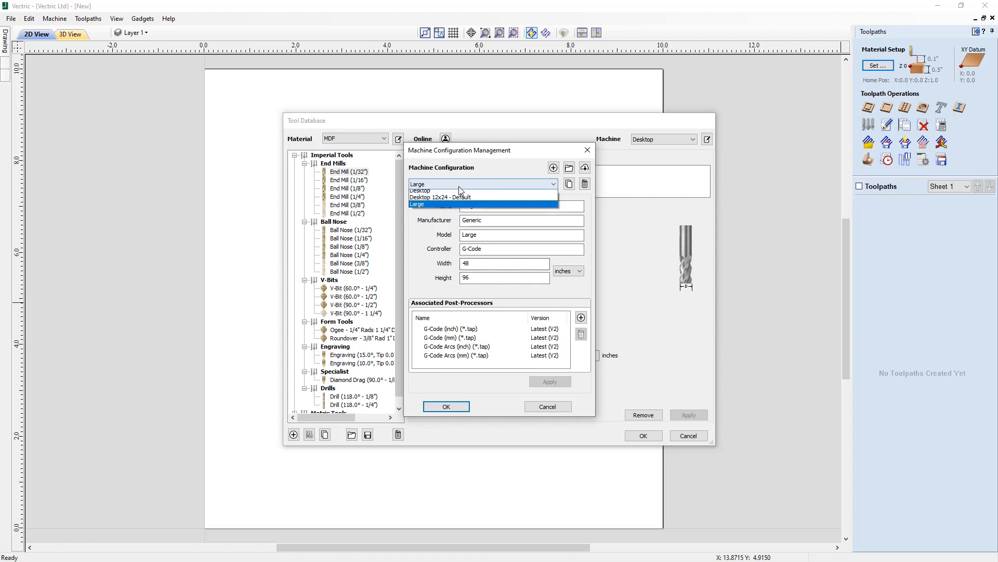
click(455, 193)
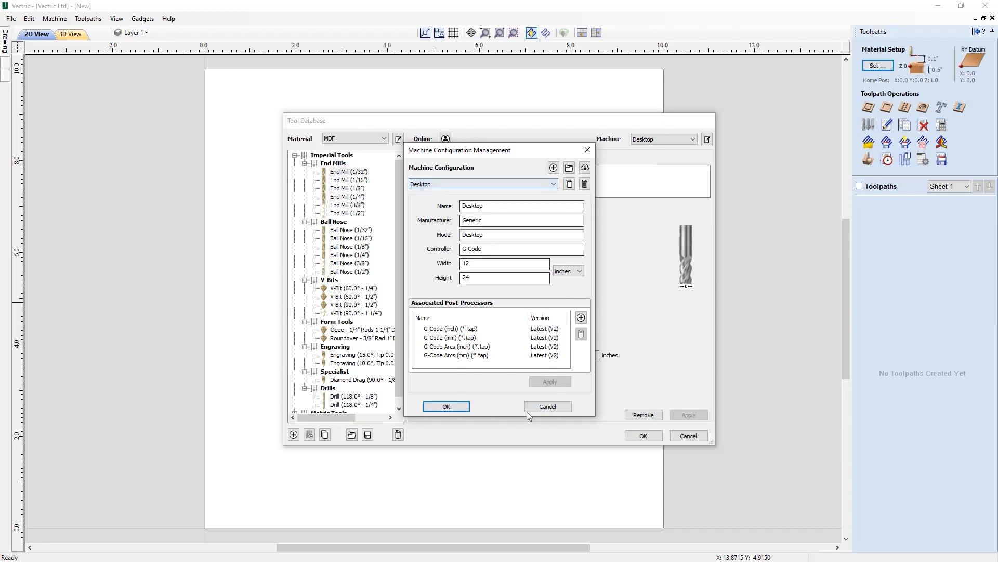
click(449, 406)
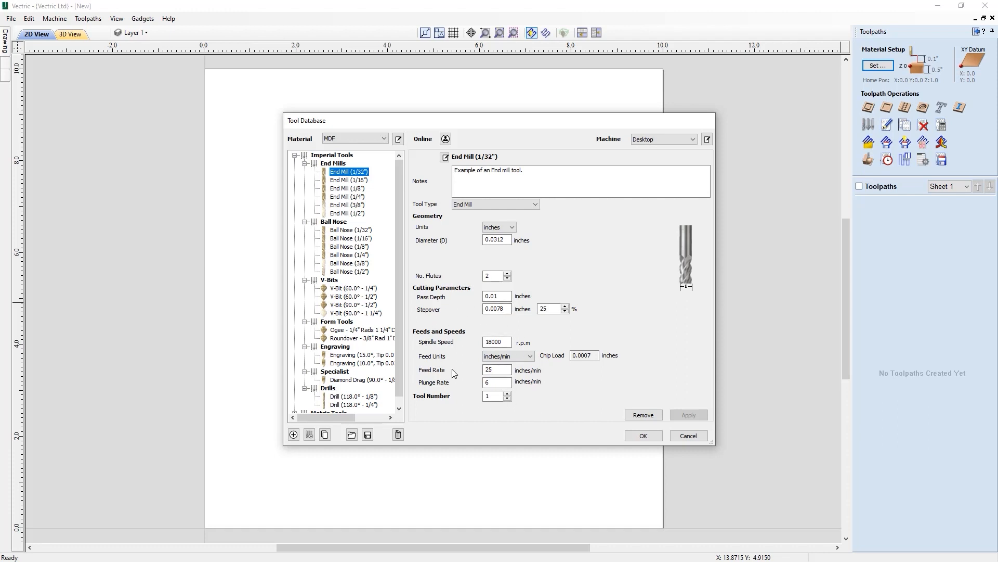
- Select the imperial 1/4" end mill and switch the material to Hardwood to compare its cutting data
click(358, 199)
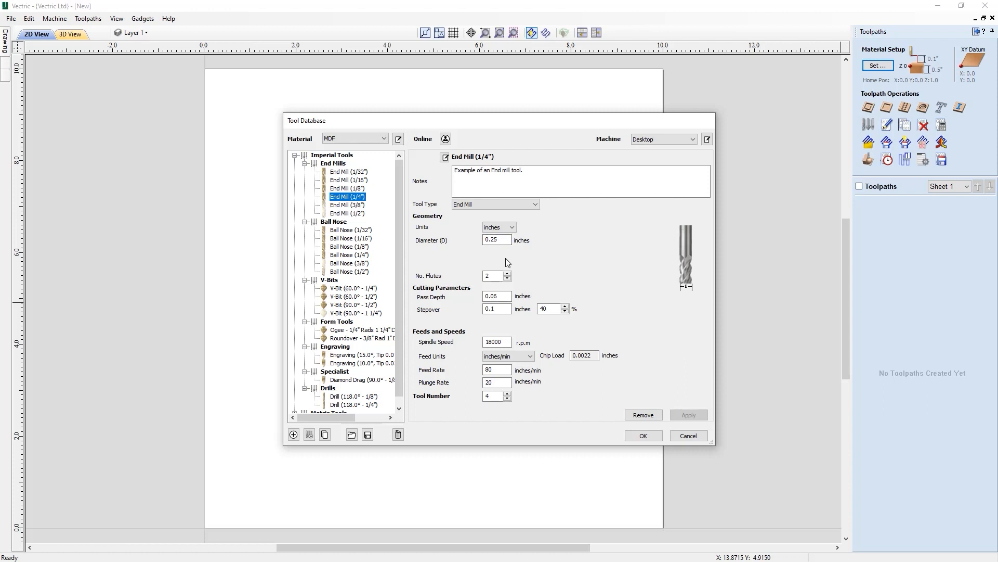
click(494, 240)
click(384, 139)
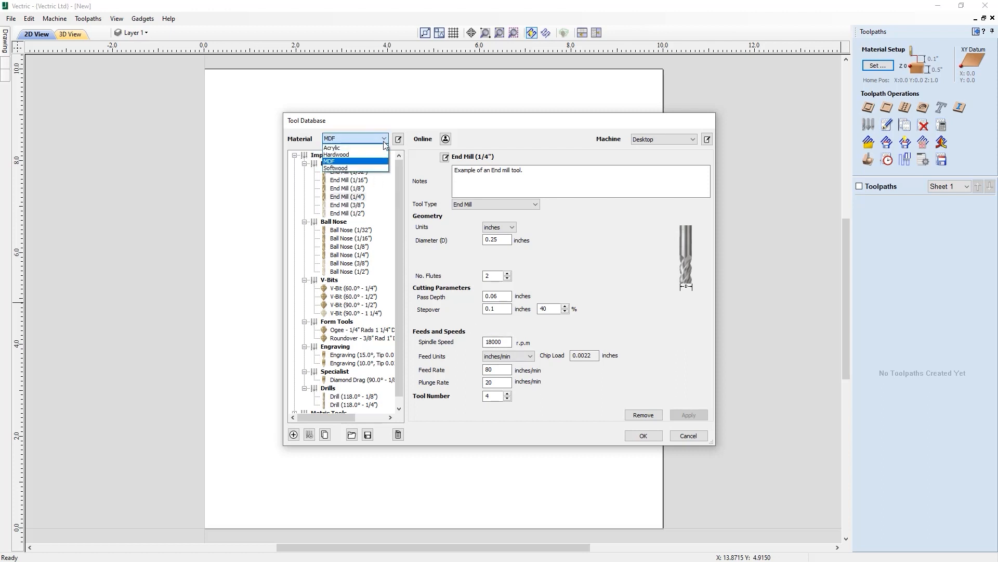
click(336, 155)
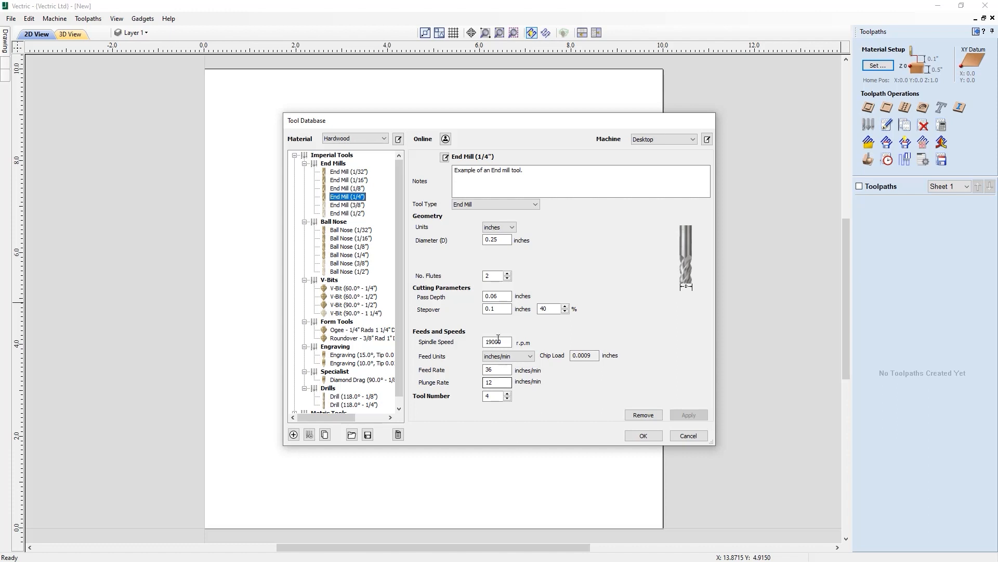
- Add a new material named Sign Foam to the tool database
click(399, 140)
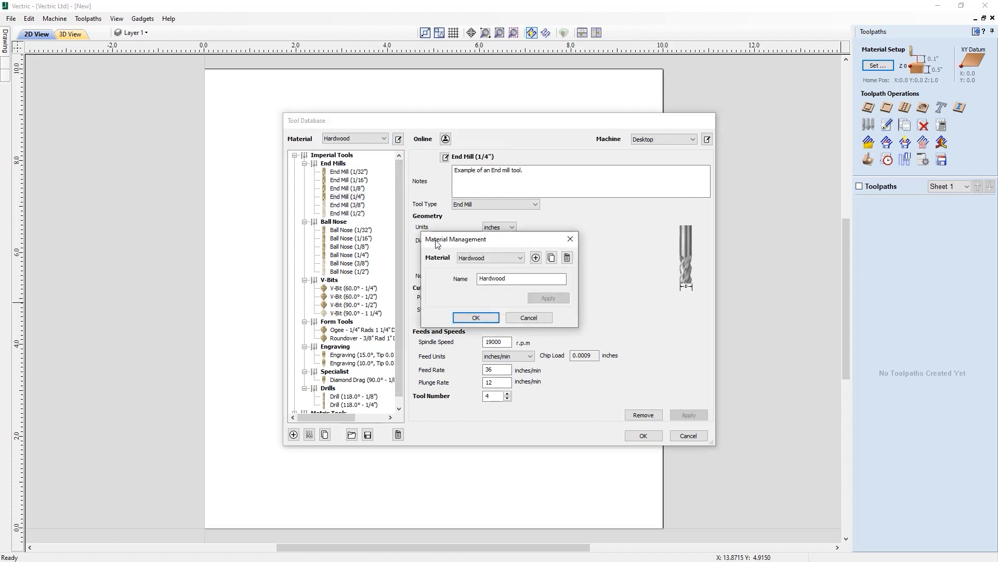
click(535, 258)
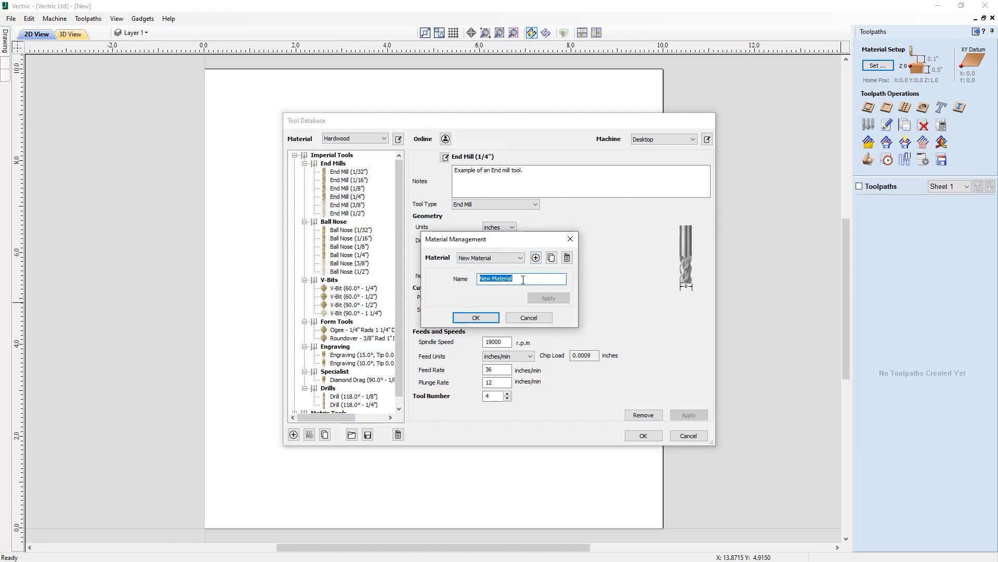
text(Sign Foam)
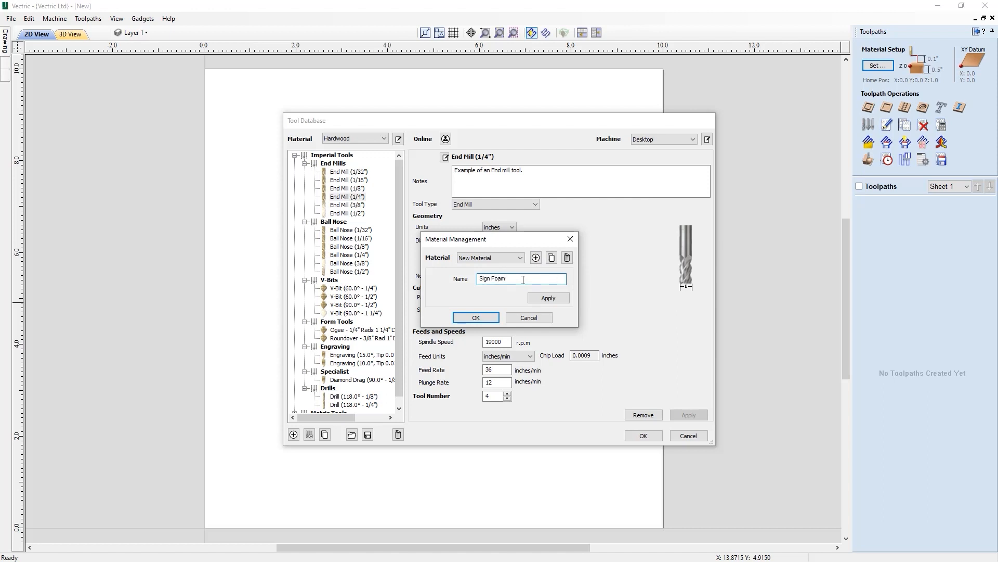
click(539, 296)
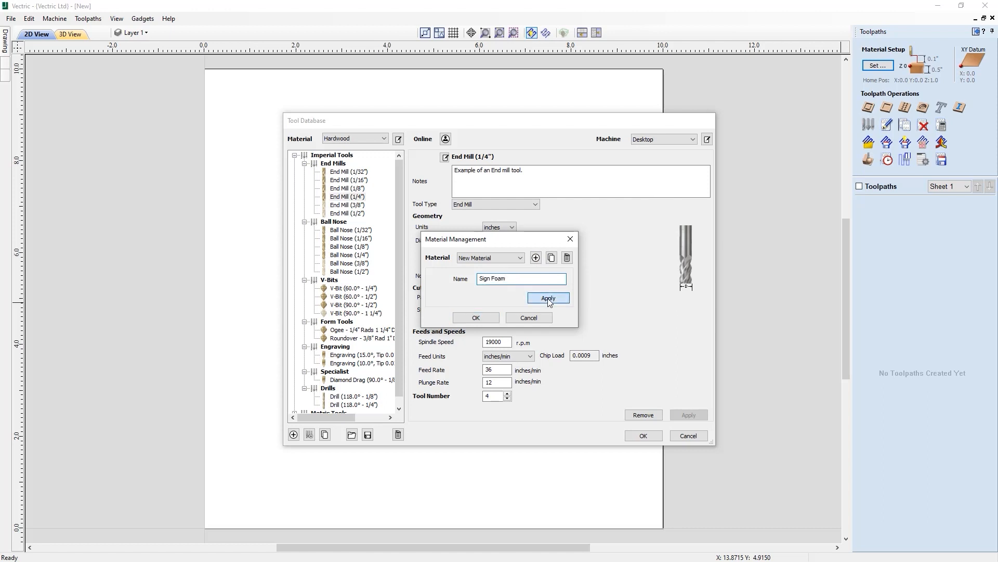
- Confirm the Sign Foam material and look through the small imperial end mills for it, ending on the 1/4" end mill
click(484, 317)
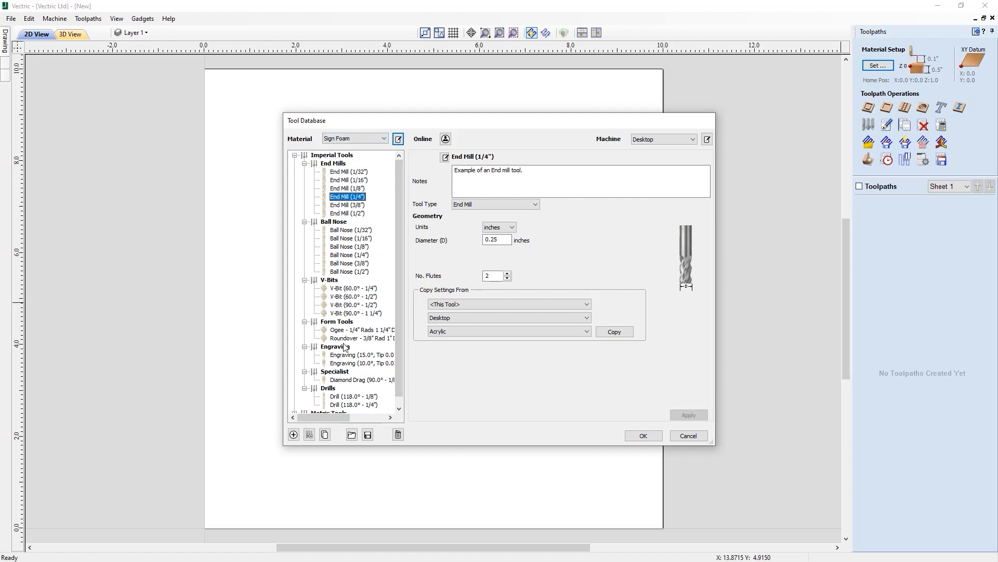
click(353, 188)
click(351, 180)
click(354, 188)
click(355, 196)
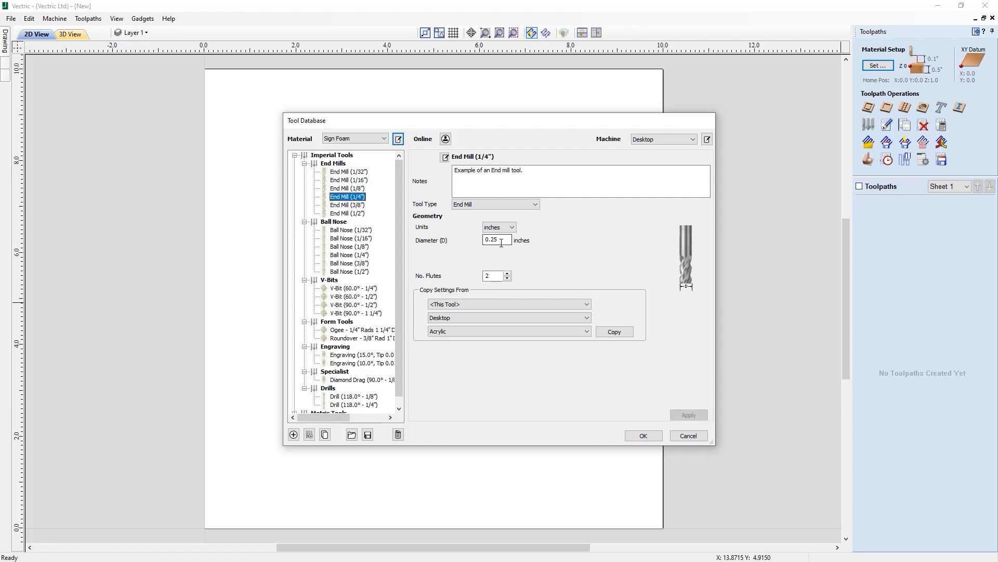
- Copy the 1/4" end mill's own Desktop machine settings for Hardwood into its Sign Foam cutting data
click(473, 305)
click(457, 315)
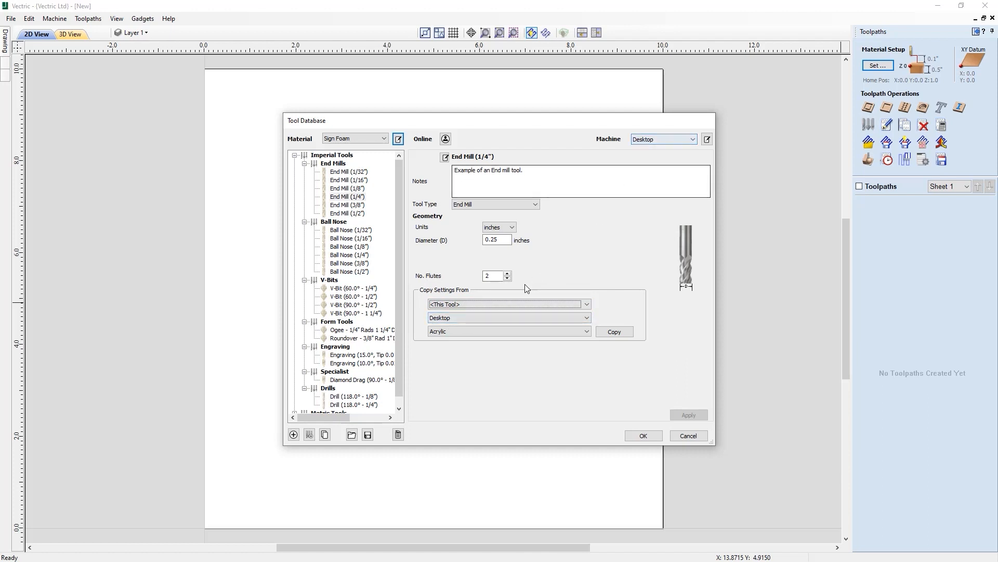
click(465, 336)
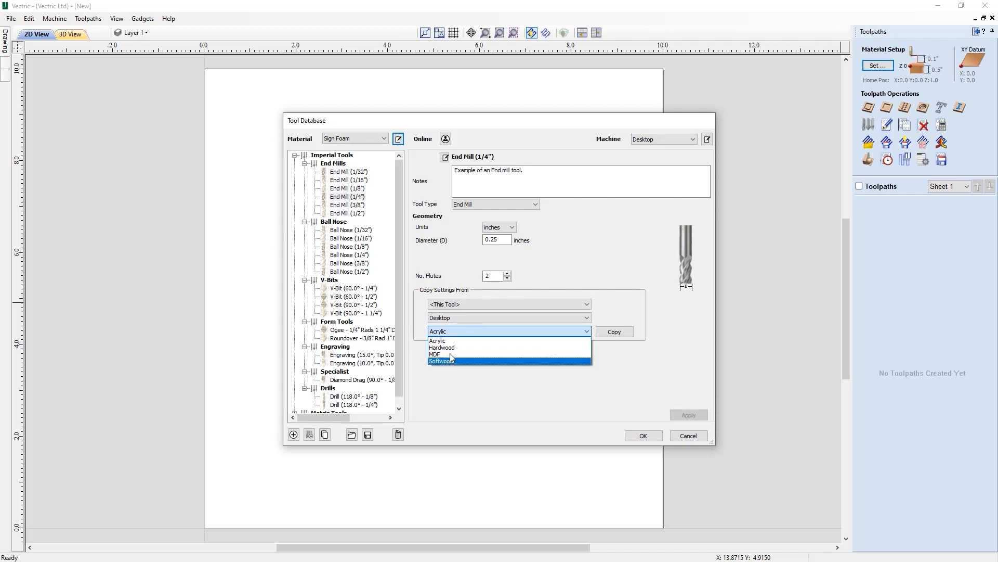
click(445, 348)
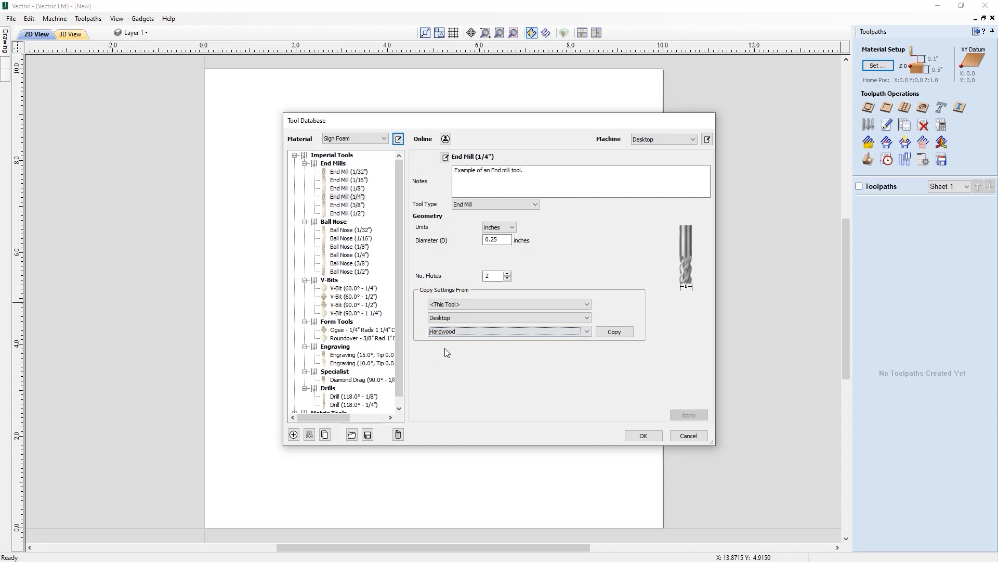
click(615, 332)
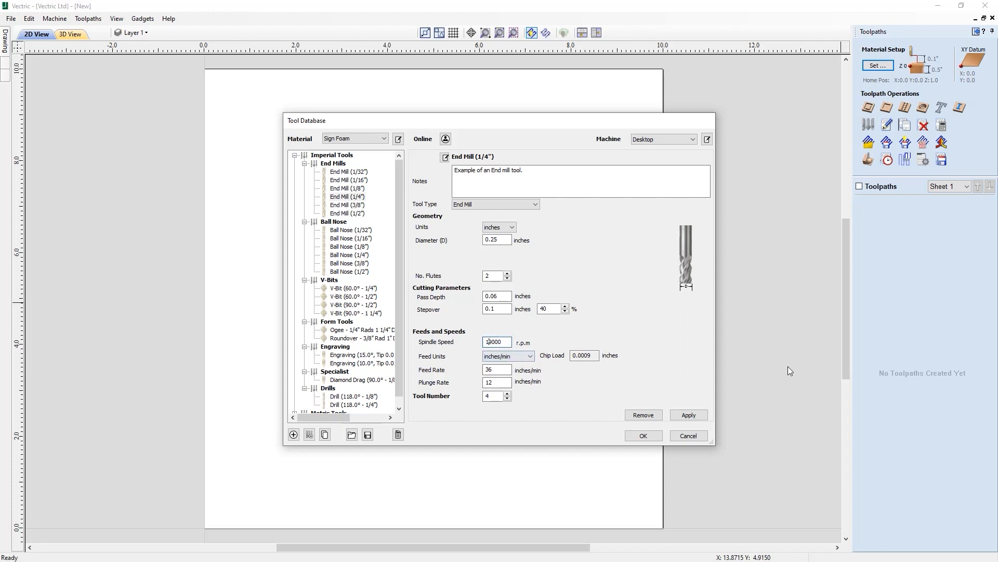
- Set the 1/4" end mill's spindle speed to 18000 r.p.m, feed rate to 100 and plunge rate to 40 inches/min, and apply
key(Delete)
text(8)
drag(495, 369, 471, 373)
text(100)
key(Tab)
text(40)
click(689, 416)
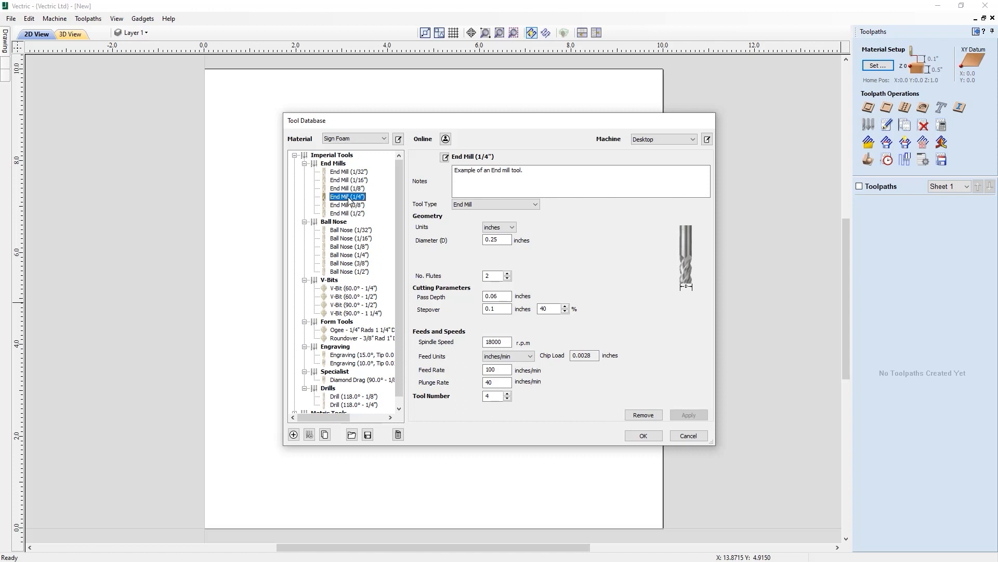
- Hide the unset tools and compare the tool lists for Hardwood and Sign Foam
right_click(350, 200)
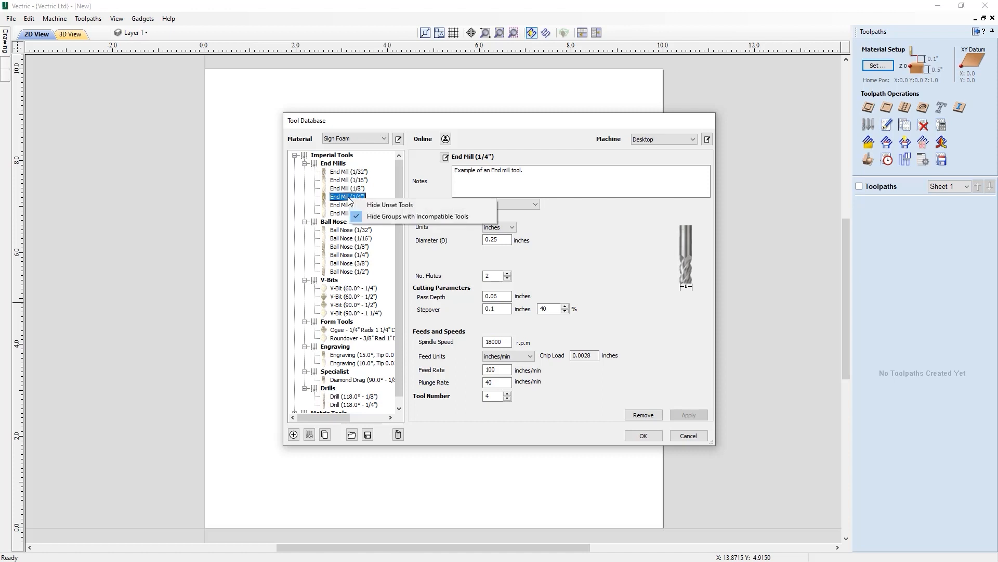
click(390, 205)
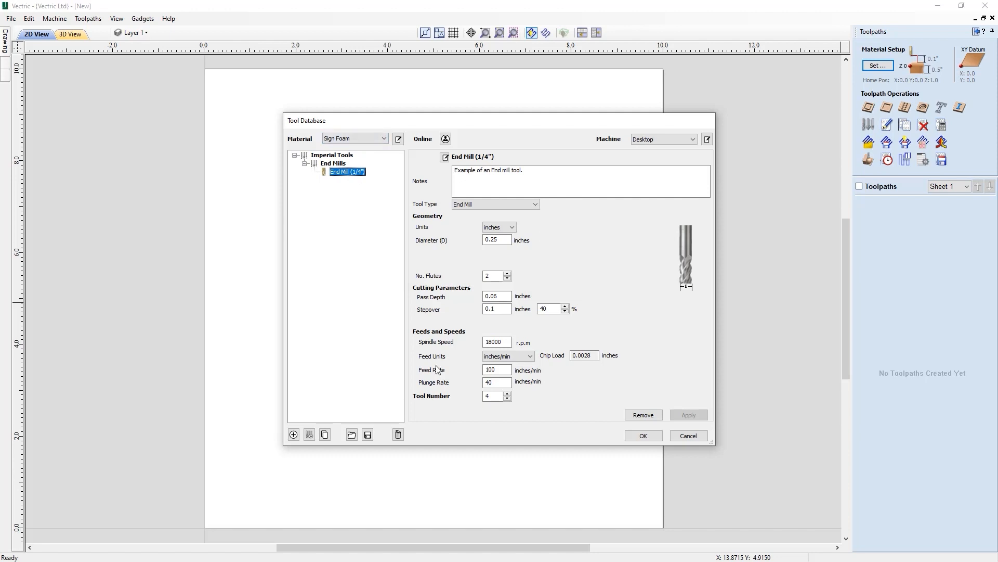
click(384, 141)
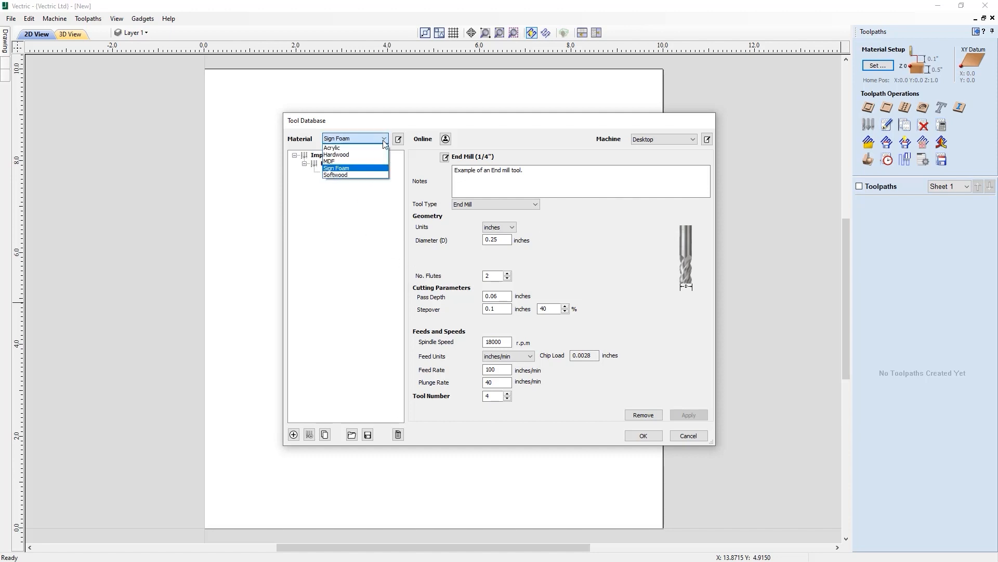
click(354, 163)
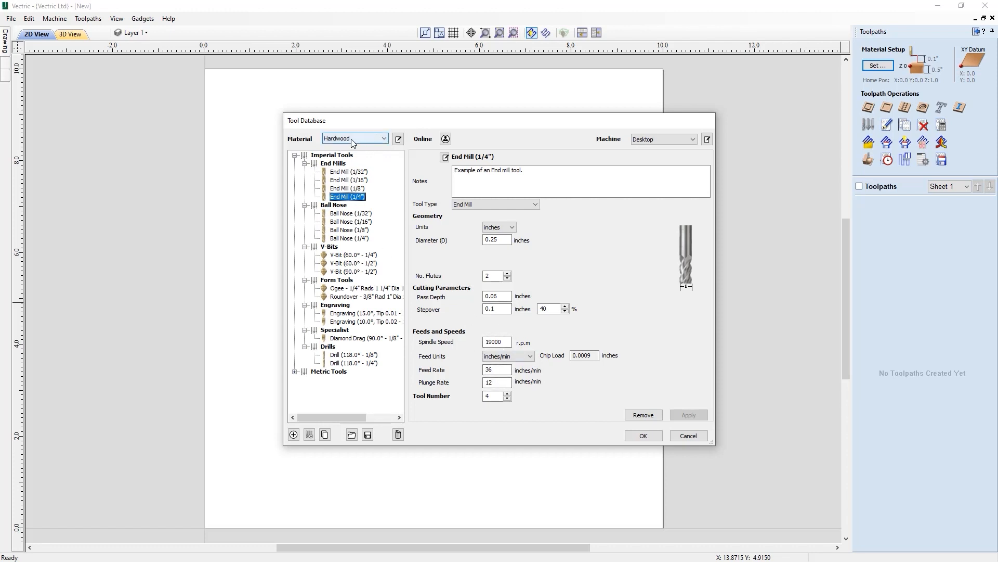
click(379, 138)
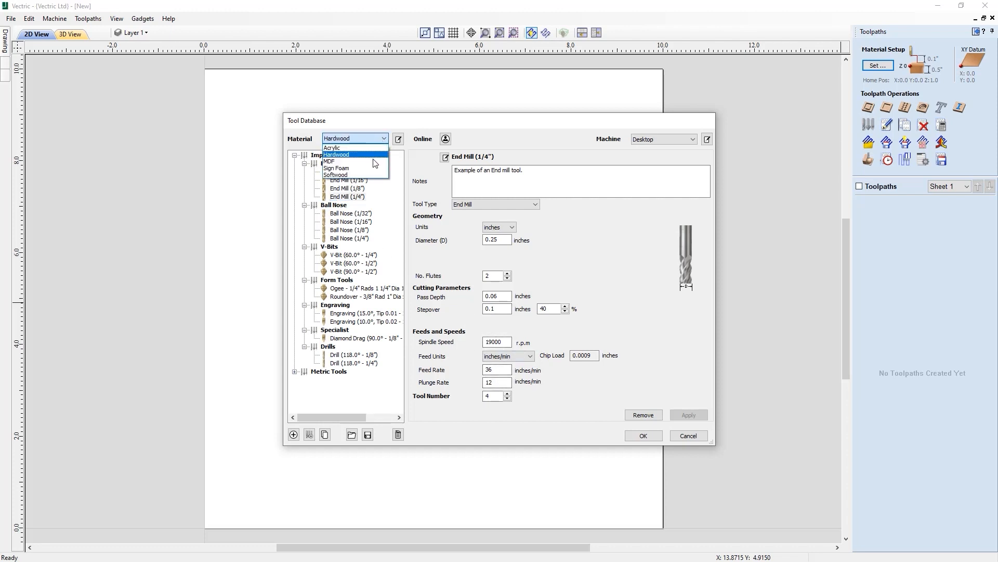
click(359, 168)
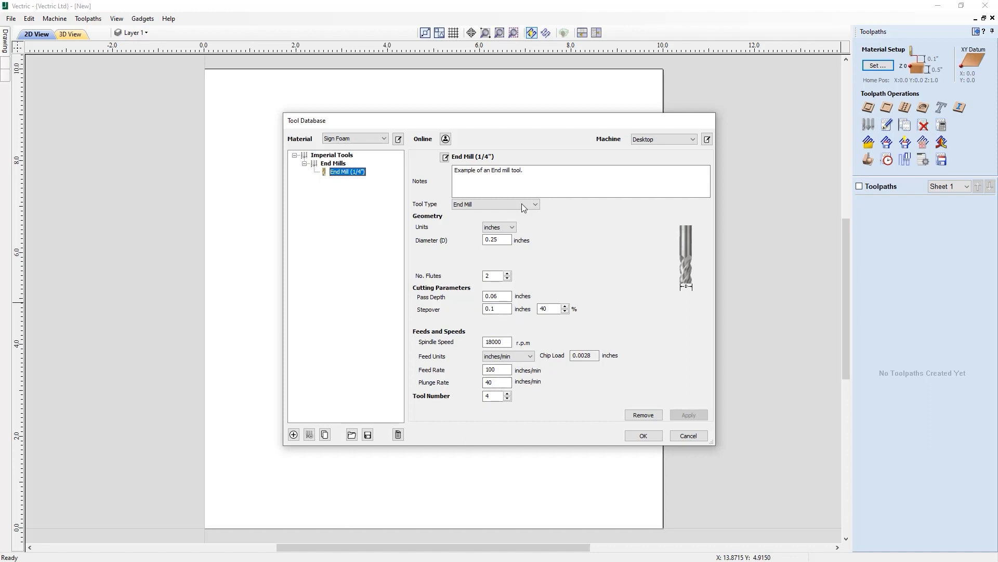
- Check the Sign Foam tool list for the Large machine and return to the Desktop machine
click(676, 139)
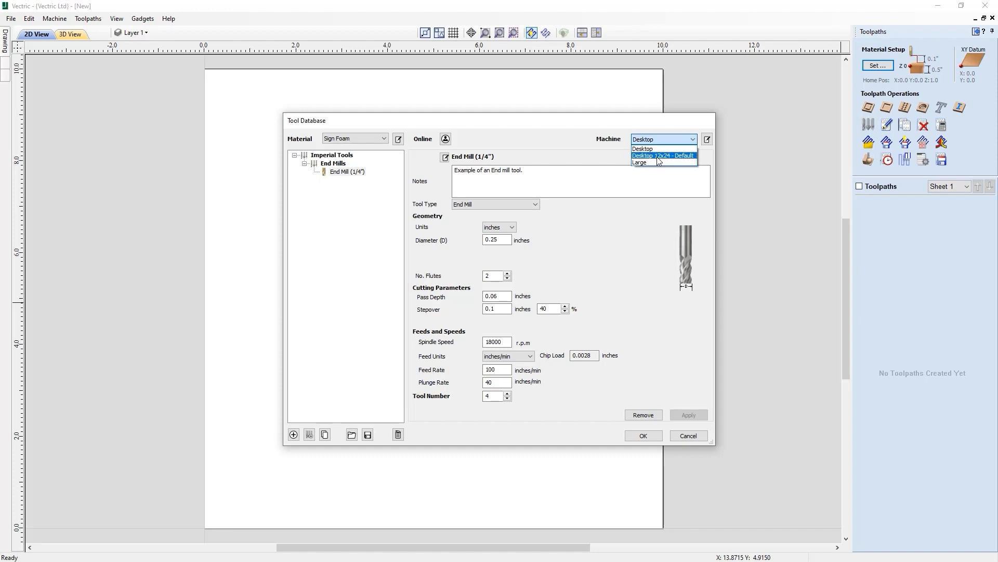
click(656, 162)
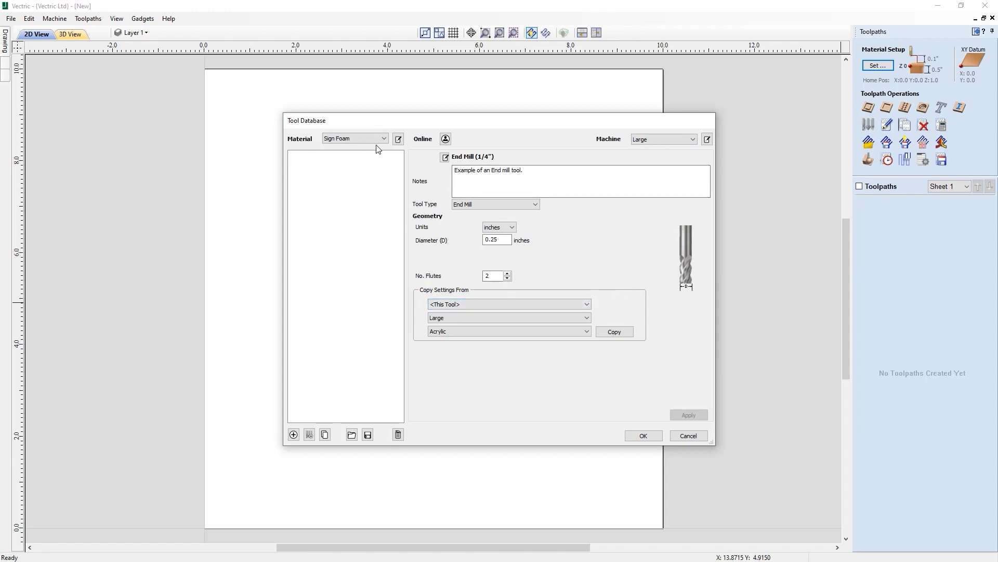
click(649, 136)
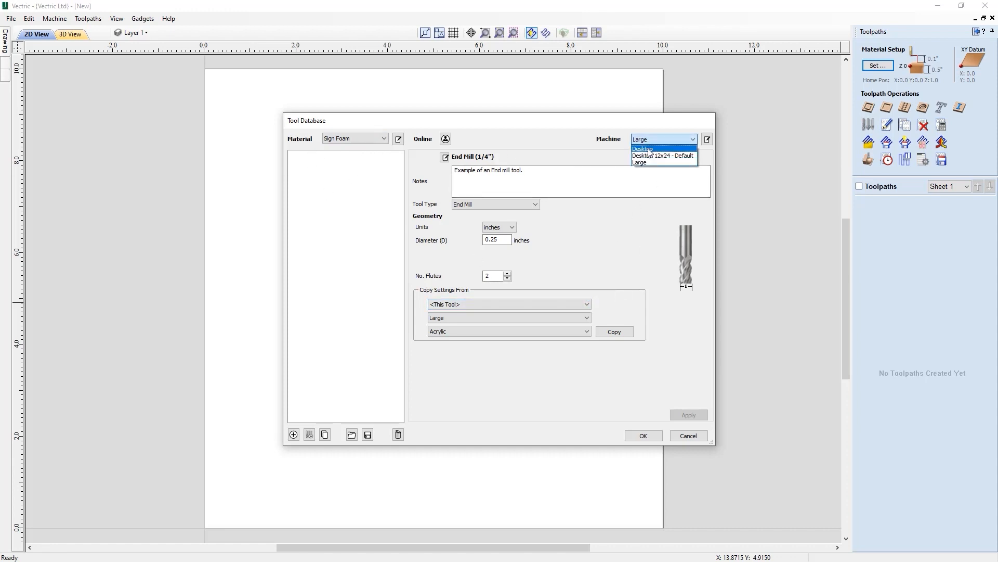
click(647, 155)
- Show the unset tools again and switch the material to Hardwood
right_click(357, 229)
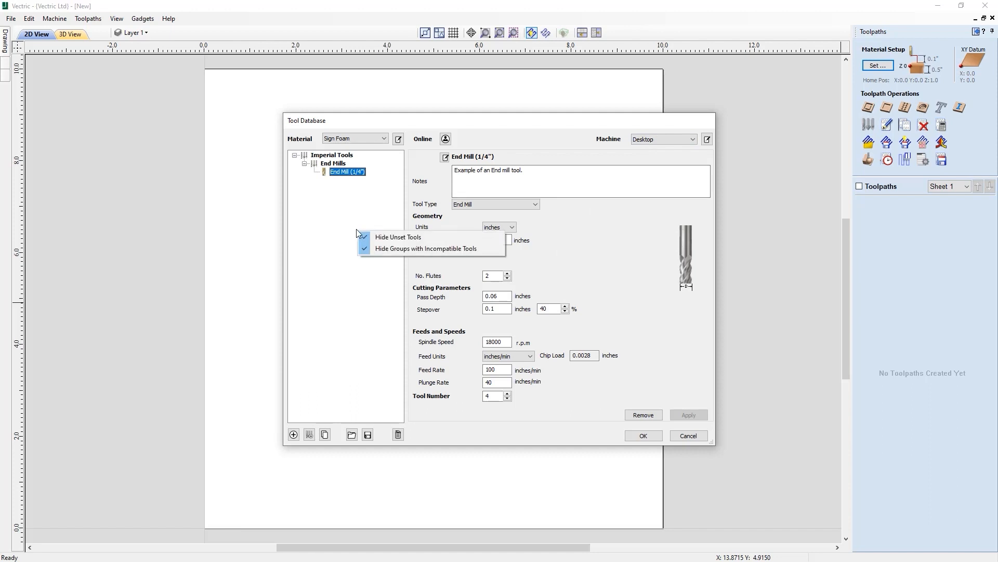
click(385, 237)
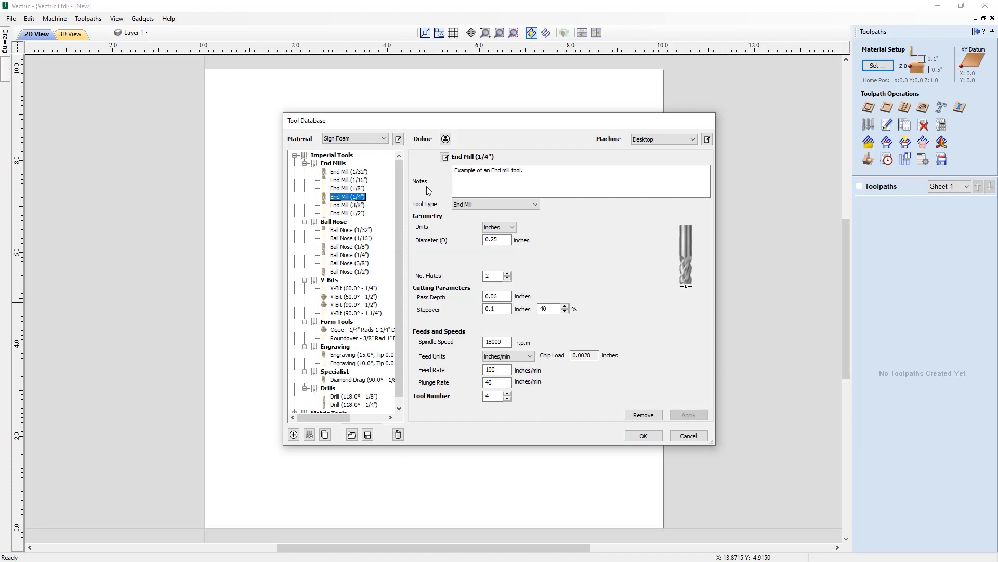
click(370, 138)
click(372, 155)
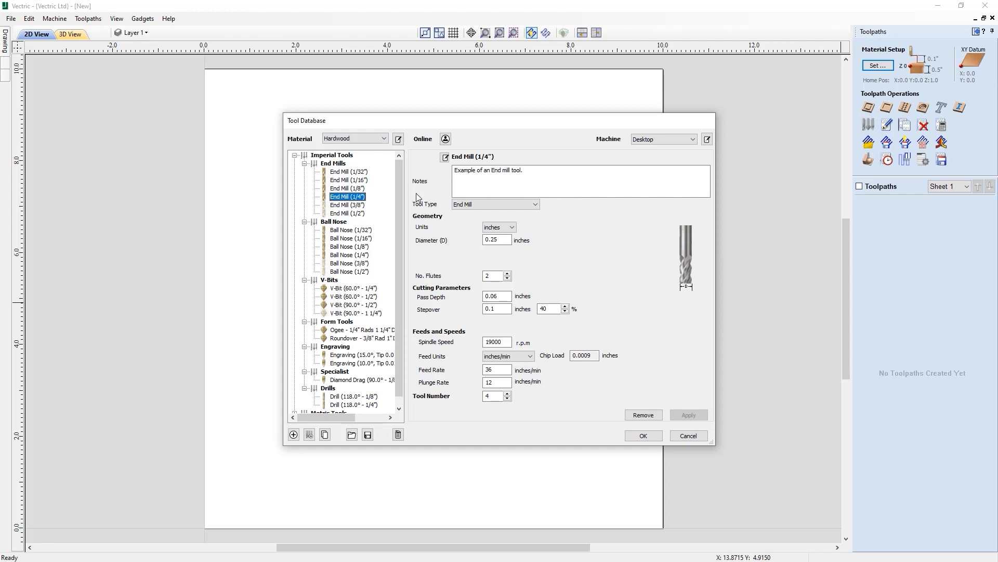
- Compare the parameters of the 60° 1/4" V-bit with those of the 1/16" end mill
click(360, 289)
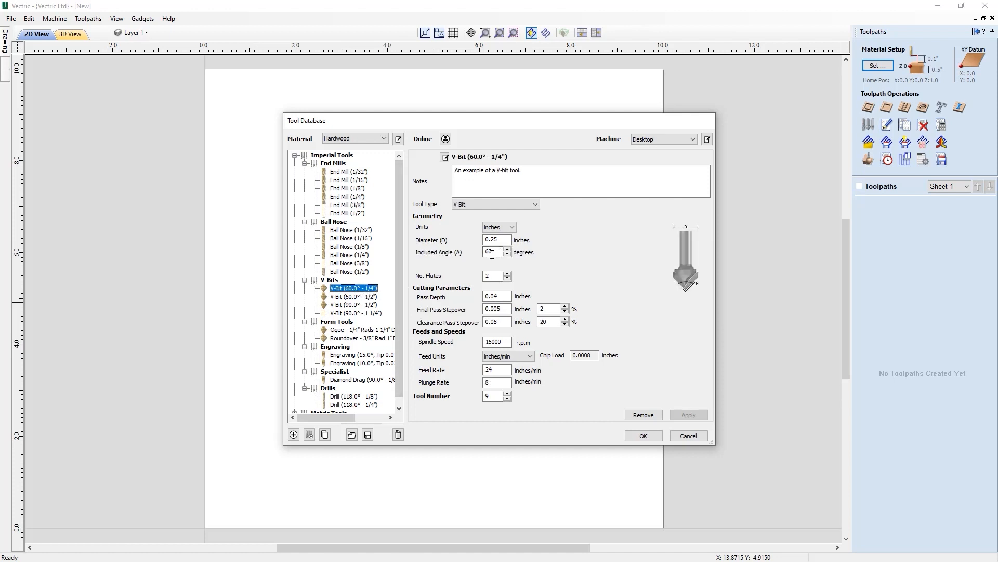
click(353, 179)
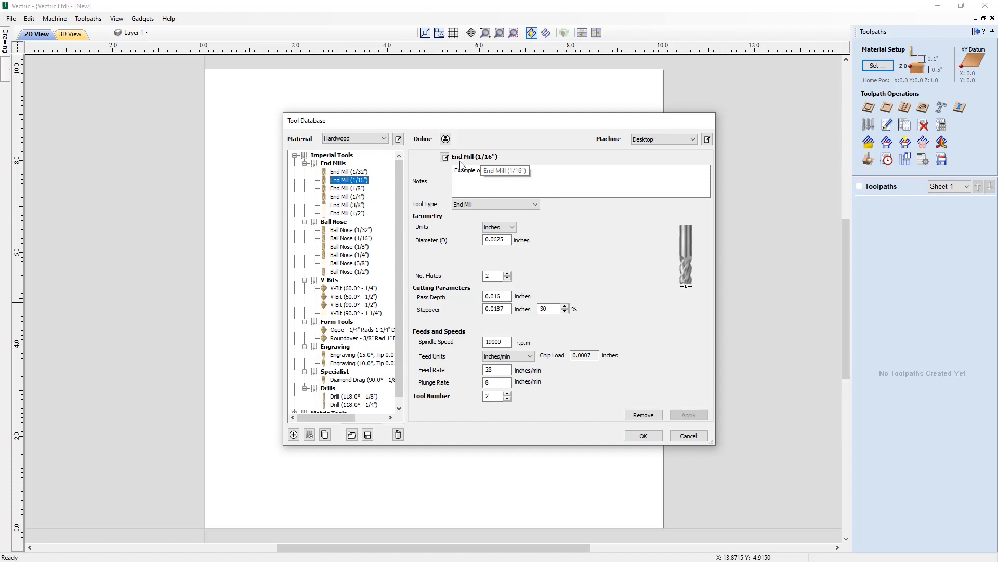
click(555, 178)
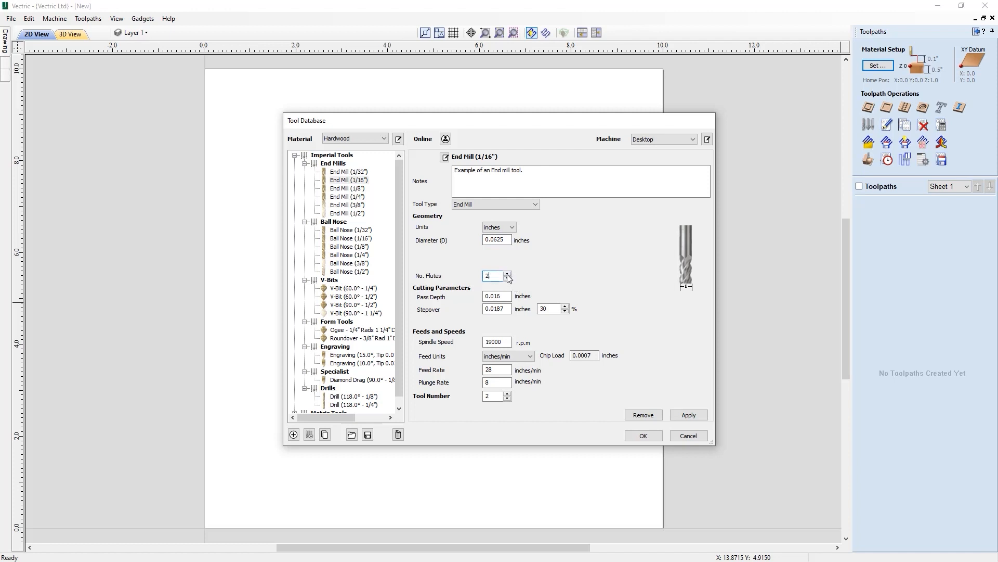
- Edit the 1/16" end mill's pass depth and discard the change when switching to the 1/8" end mill
click(501, 297)
text(7)
click(352, 239)
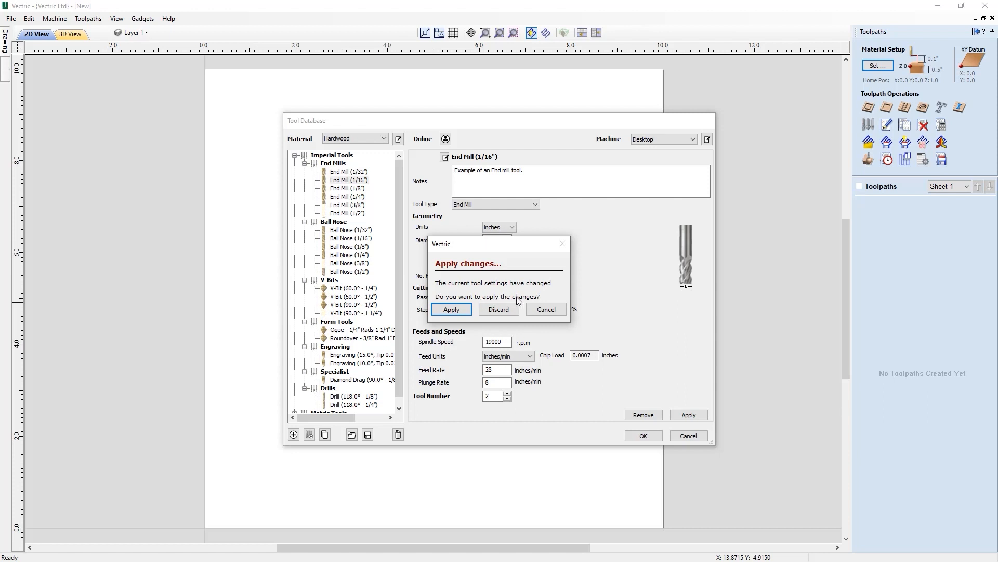
click(546, 309)
click(498, 310)
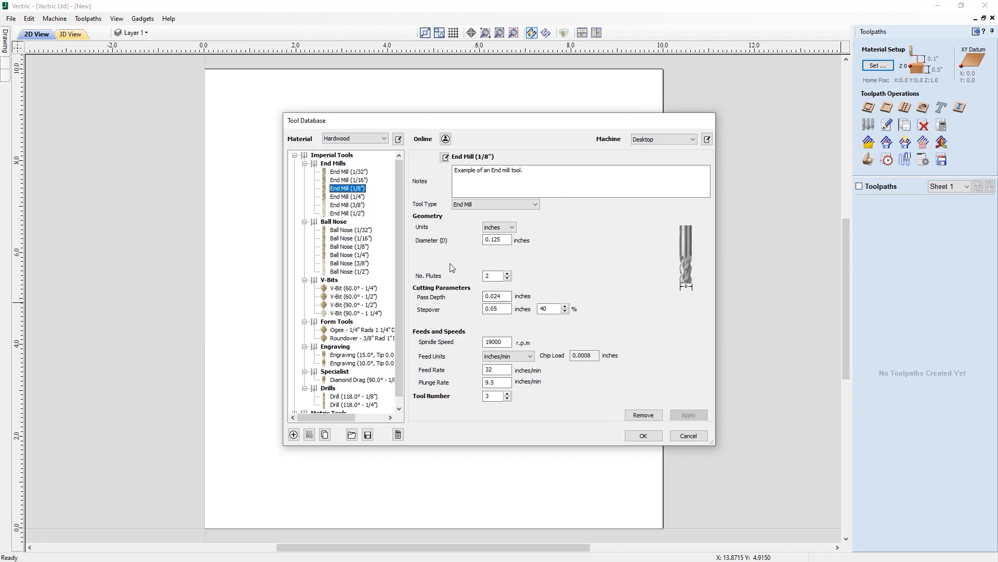
- Rename the 1/8" end mill as 0.125" End Mill 11778 without making that name format the end mill default
click(445, 157)
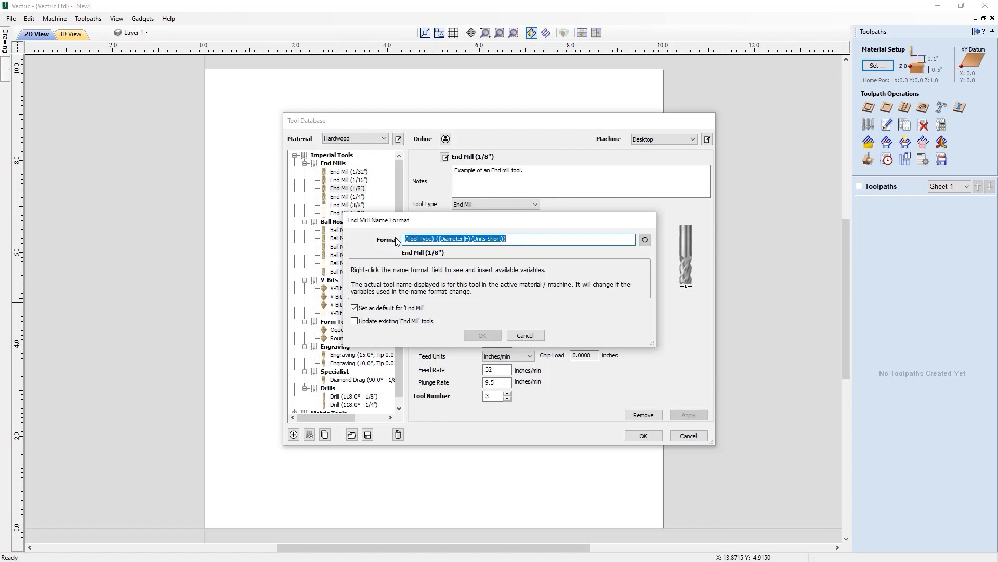
text(0.125)
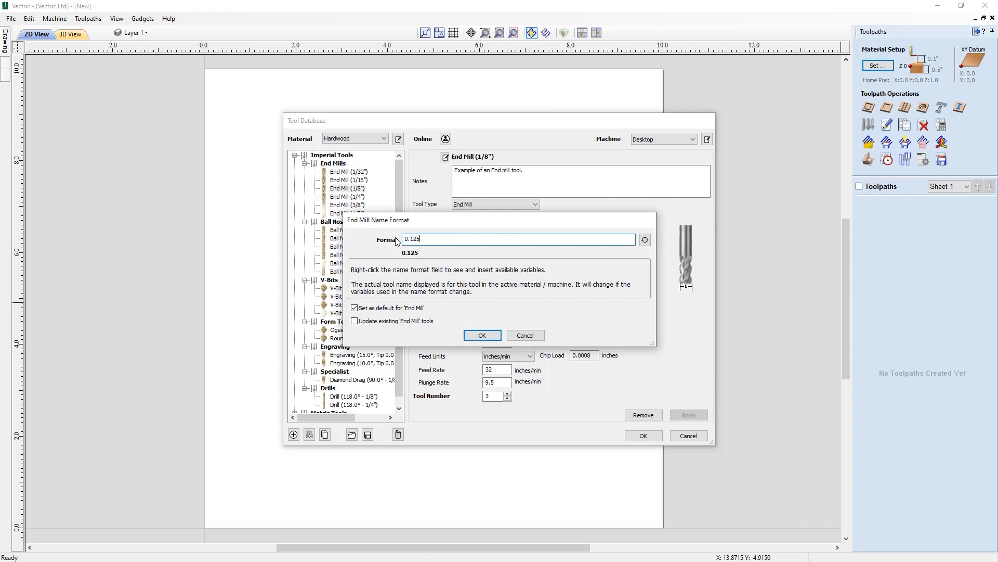
text(" End Mill 11778)
click(363, 307)
click(469, 336)
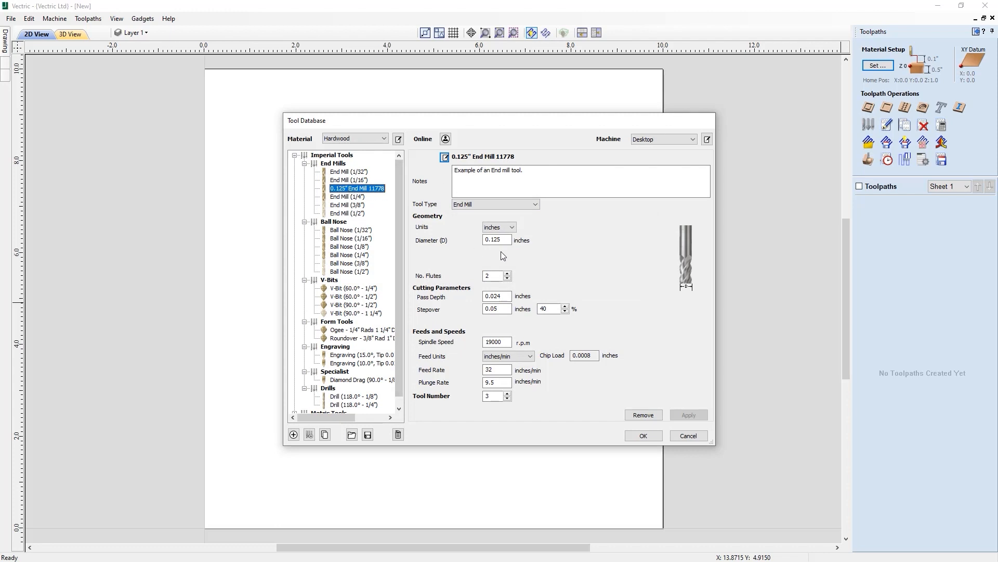
- Set the diameter of 0.125" End Mill 11778 to 0.5 inches and apply it
drag(494, 240, 506, 241)
key(BackSpace)
key(BackSpace)
text(5)
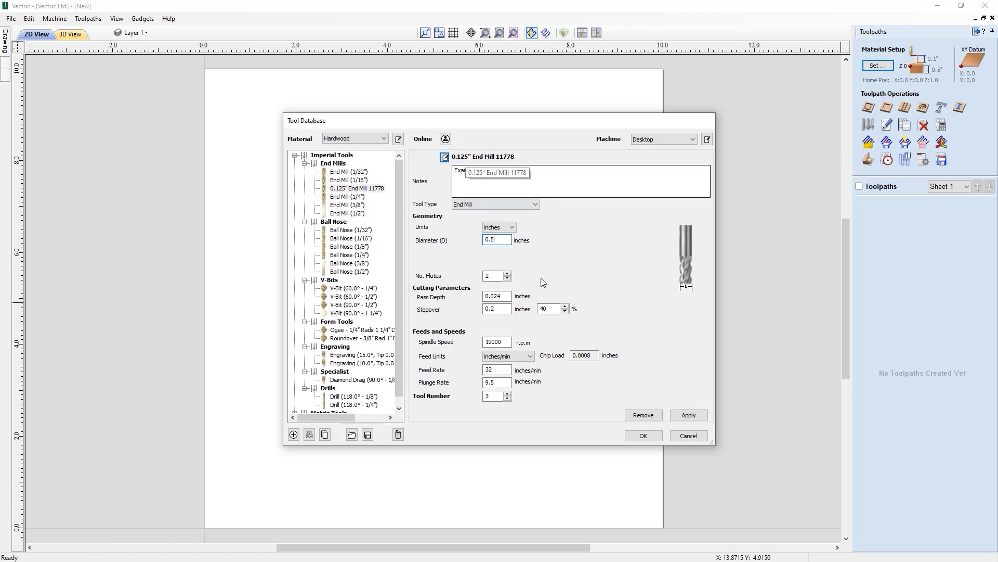
click(689, 415)
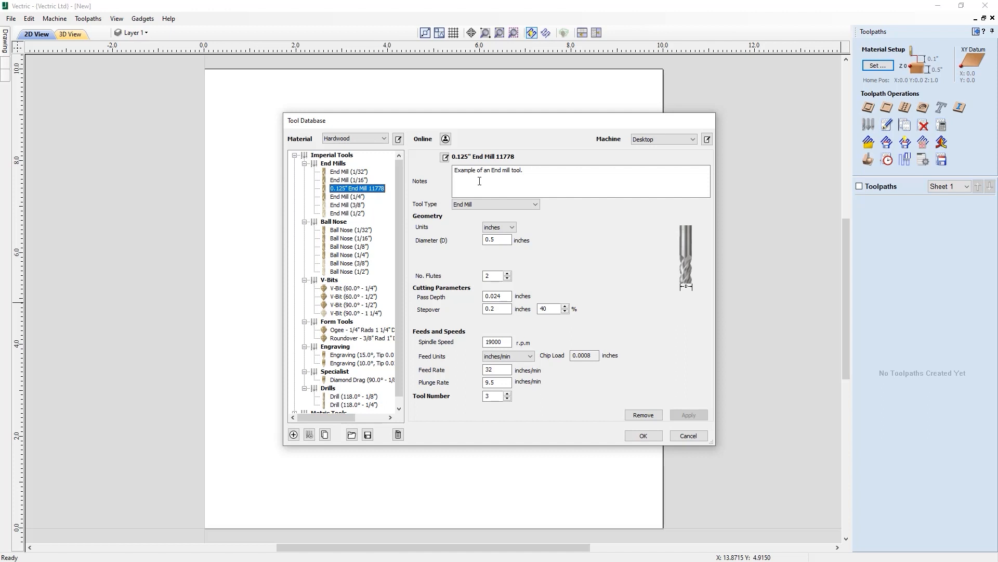
- Set the diameter of 0.125" End Mill 11778 back to 0.125 inches
click(502, 239)
drag(487, 239, 496, 238)
text(.125)
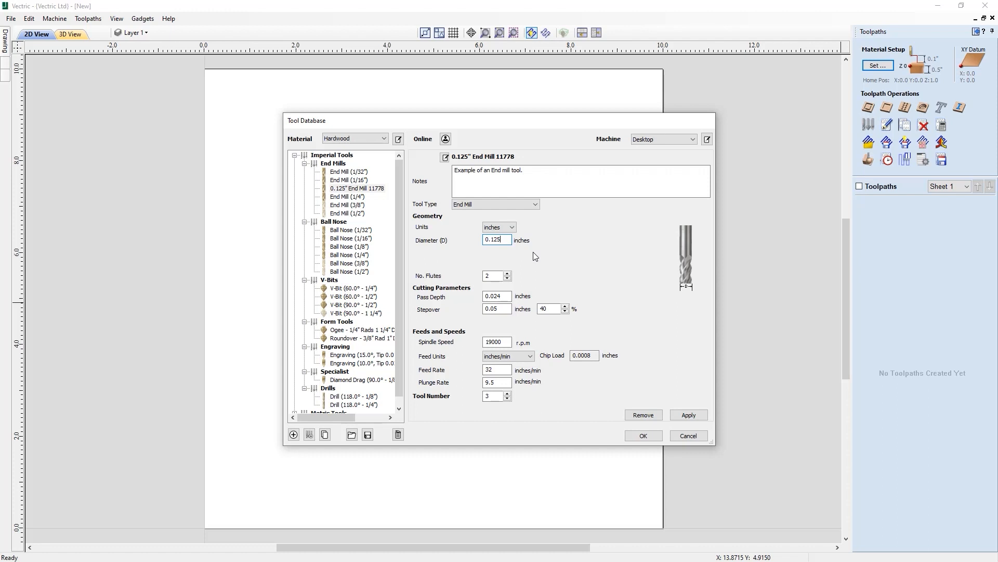
- Replace the fixed name format of 0.125" End Mill 11778 with the variables {Diameter} {Tool Type}
click(445, 158)
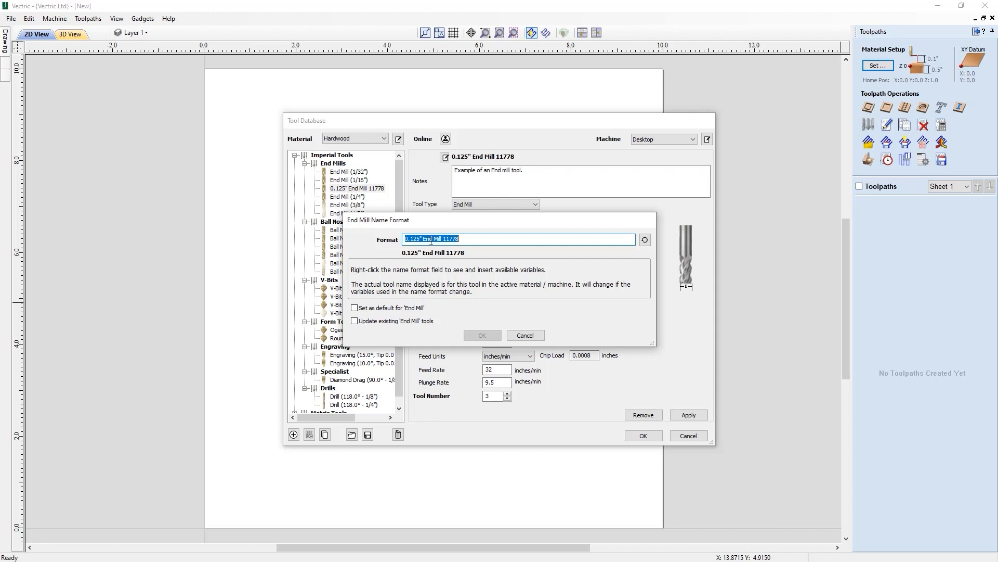
key(BackSpace)
right_click(431, 240)
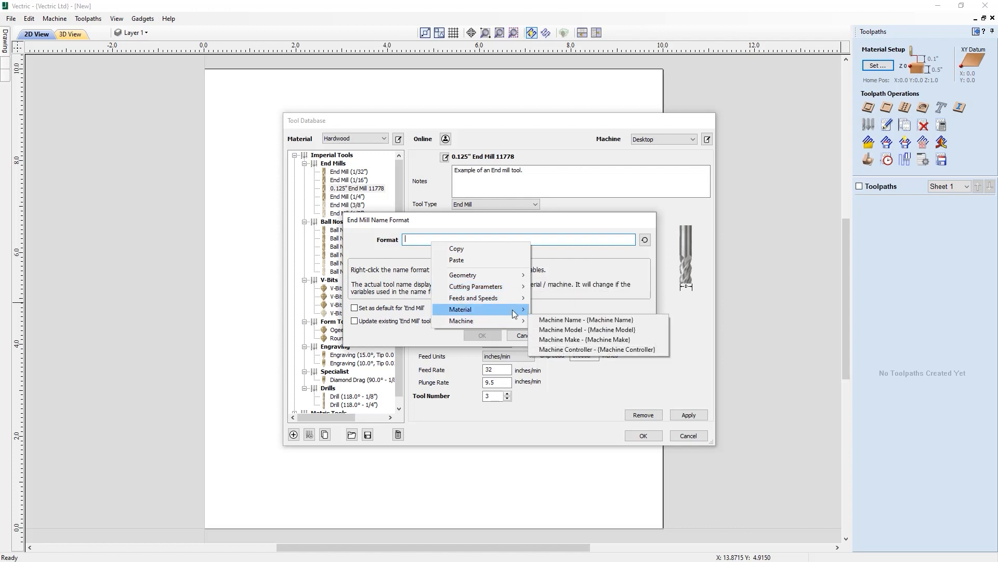
mouse_move(515, 276)
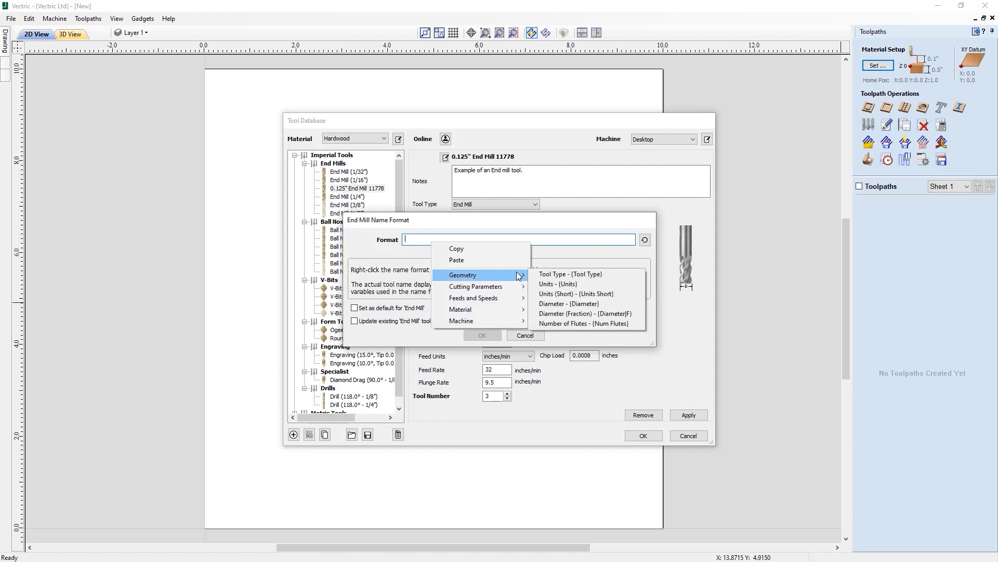
click(613, 274)
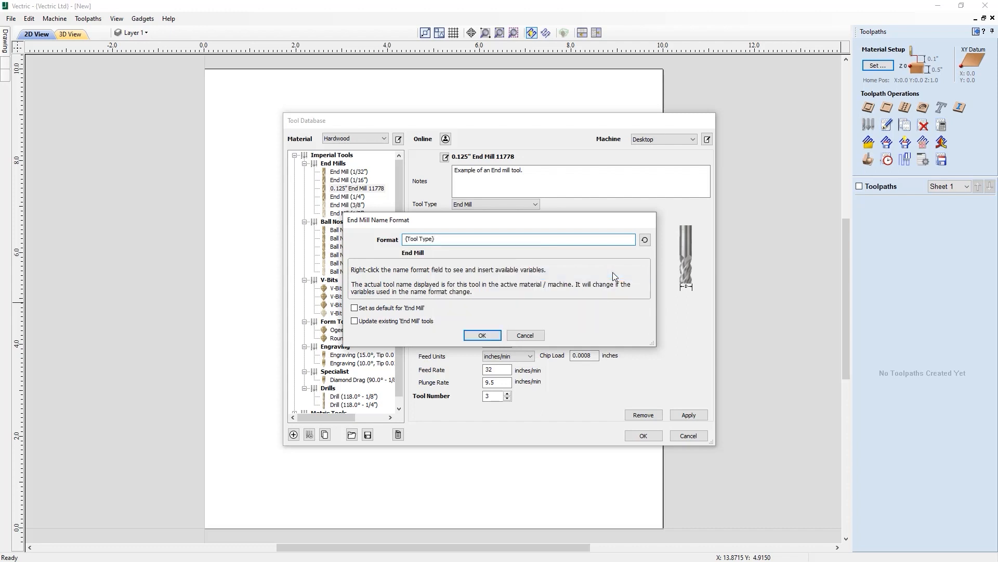
right_click(406, 239)
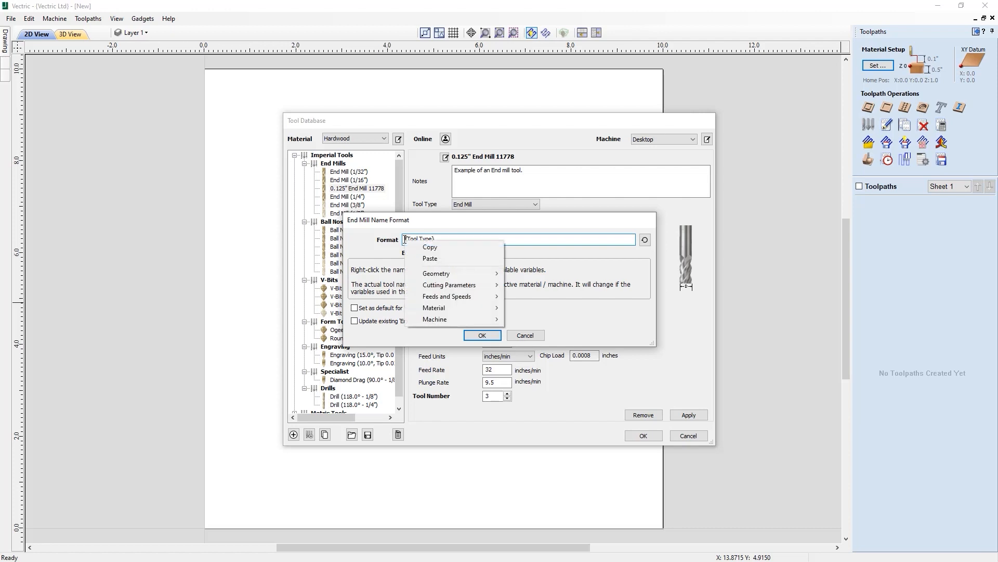
mouse_move(475, 273)
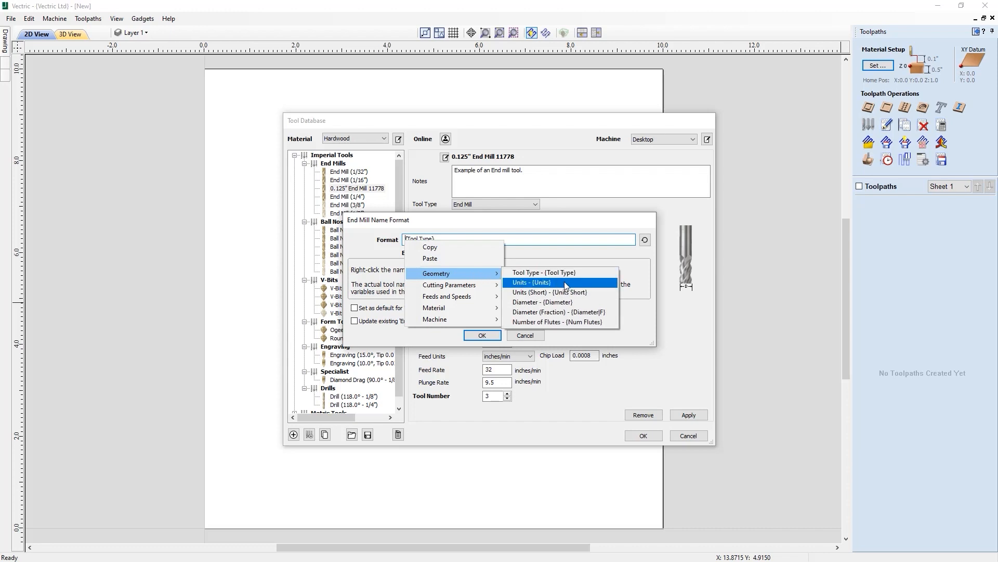
click(563, 302)
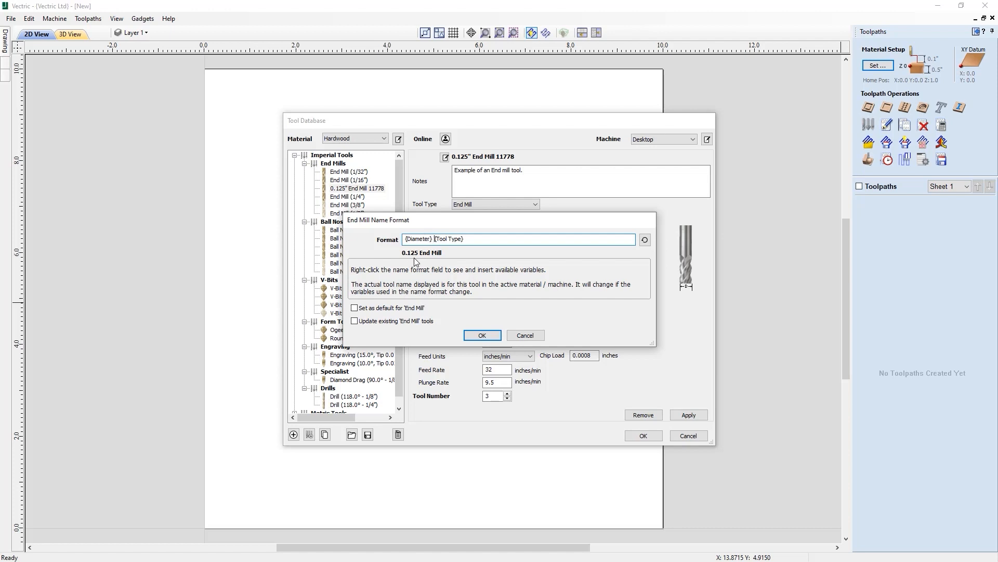
- Swap the decimal diameter variable in the end mill's name format for the fractional {Diameter|F}
drag(433, 240, 400, 243)
key(Delete)
right_click(404, 242)
mouse_move(467, 275)
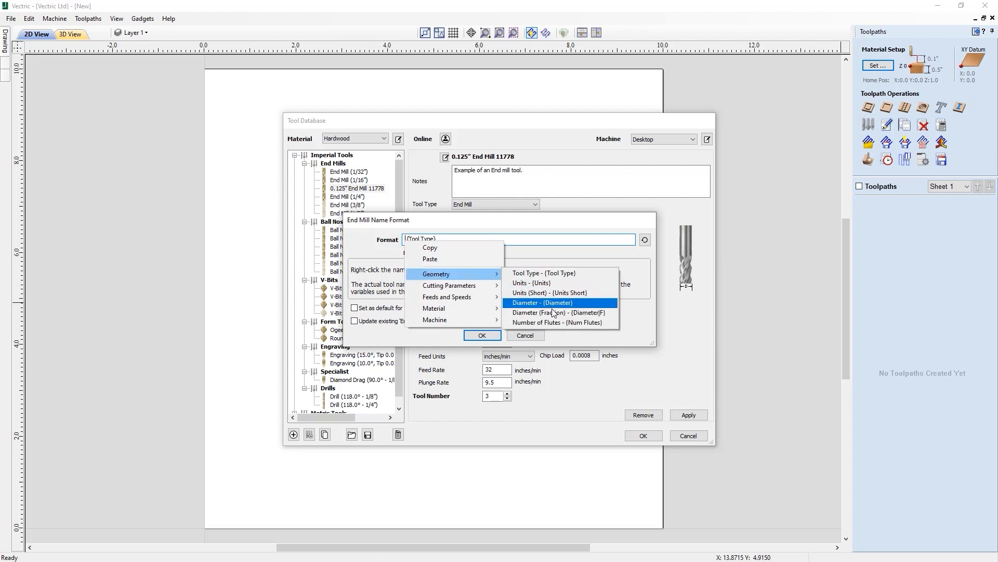
click(601, 312)
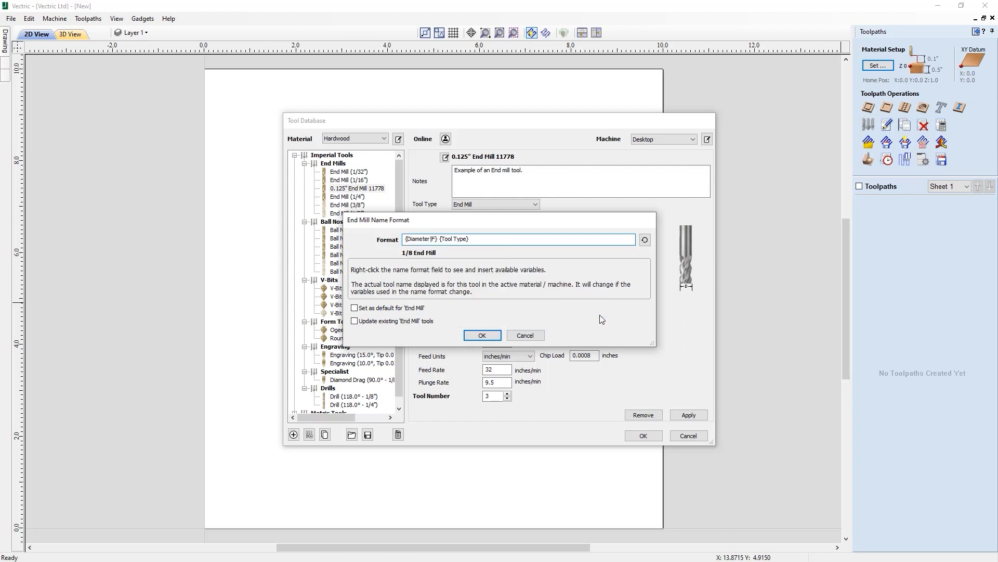
- Insert the {Units Short} variable directly after {Diameter|F} in the name format
key(Delete)
right_click(440, 245)
mouse_move(494, 273)
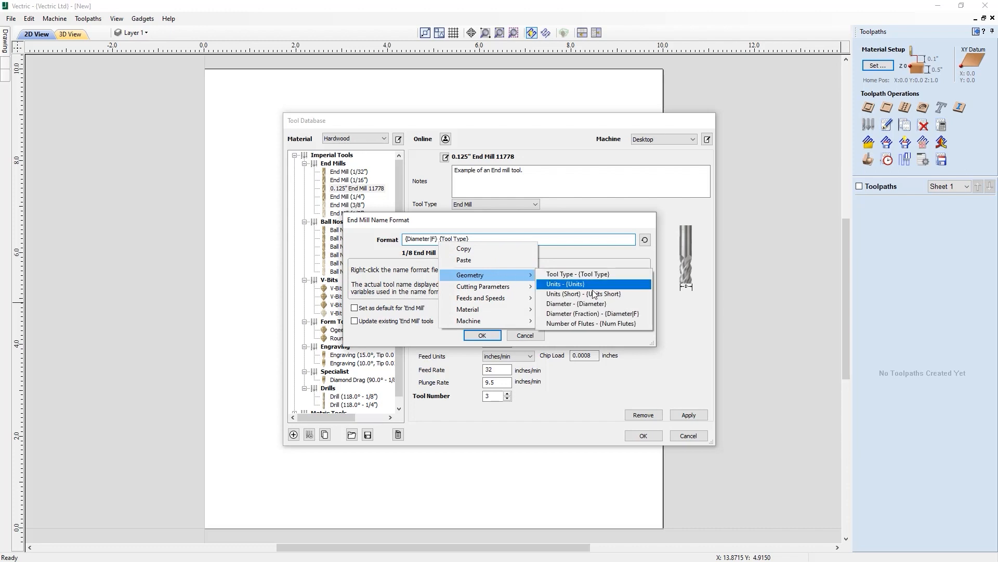
click(619, 294)
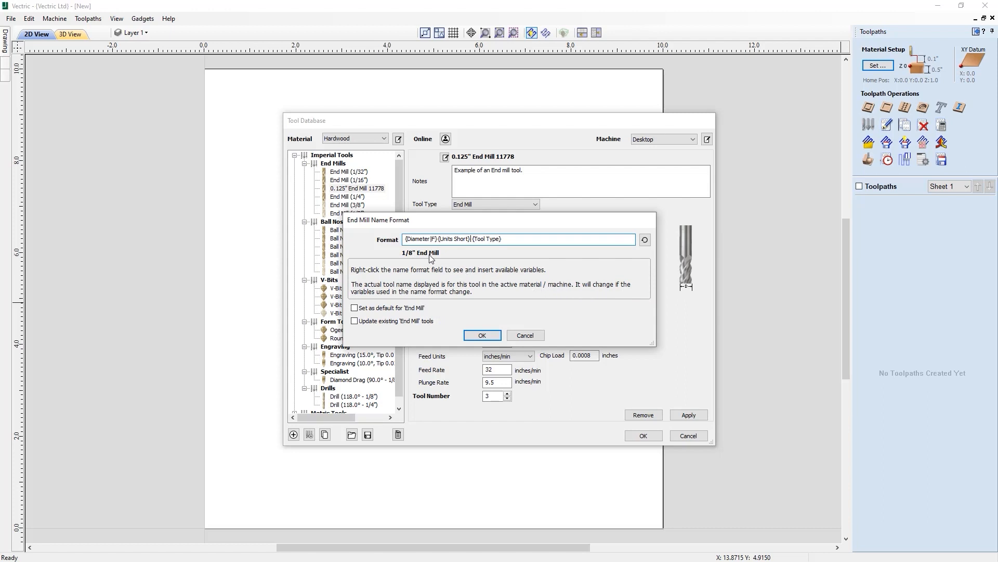
- Reorder the name format to {Tool Type} {Diameter|F}{Units Short} and apply it as the End Mill default and to all existing End Mill tools
drag(505, 239, 471, 241)
key(Delete)
right_click(405, 239)
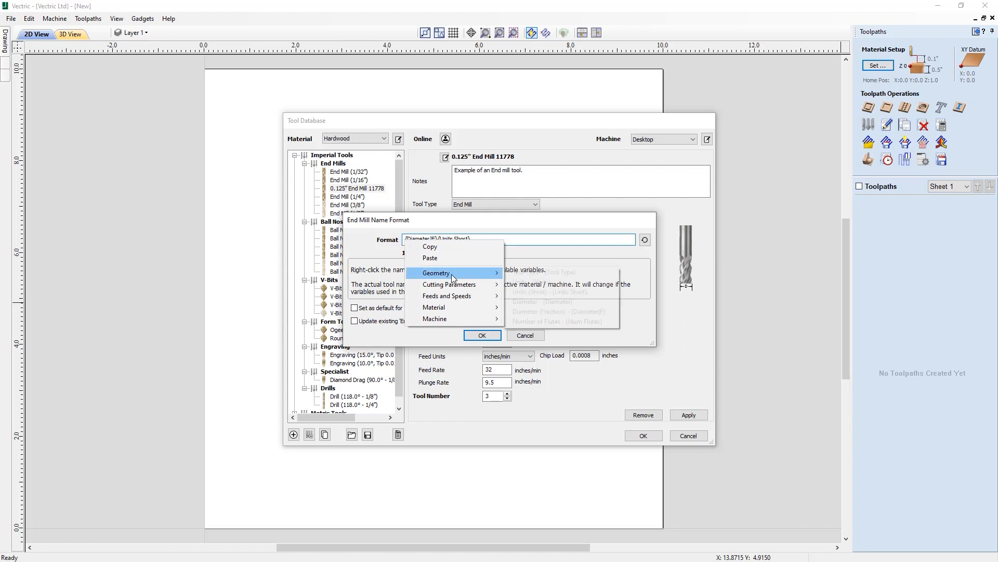
mouse_move(442, 273)
click(565, 272)
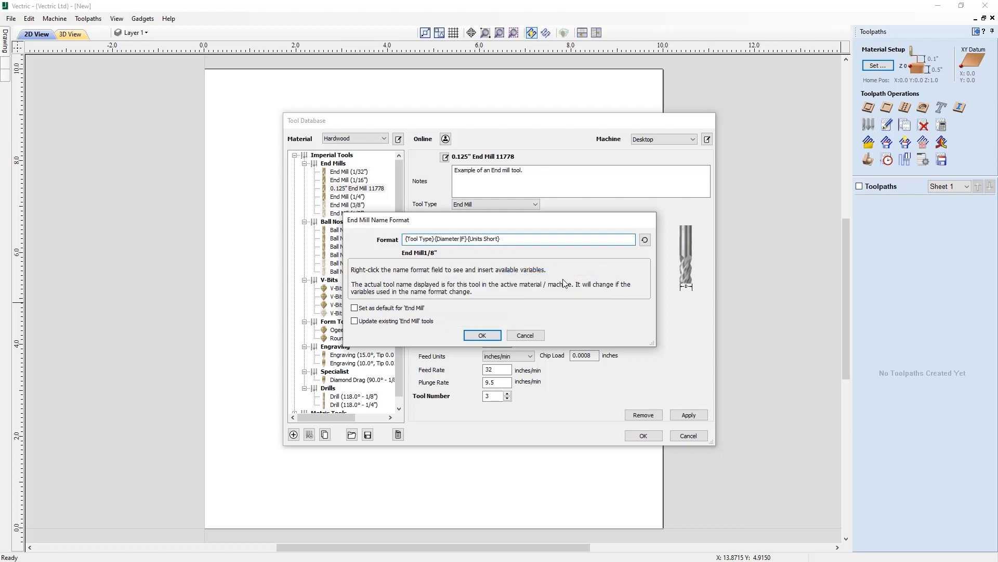
click(435, 239)
click(354, 308)
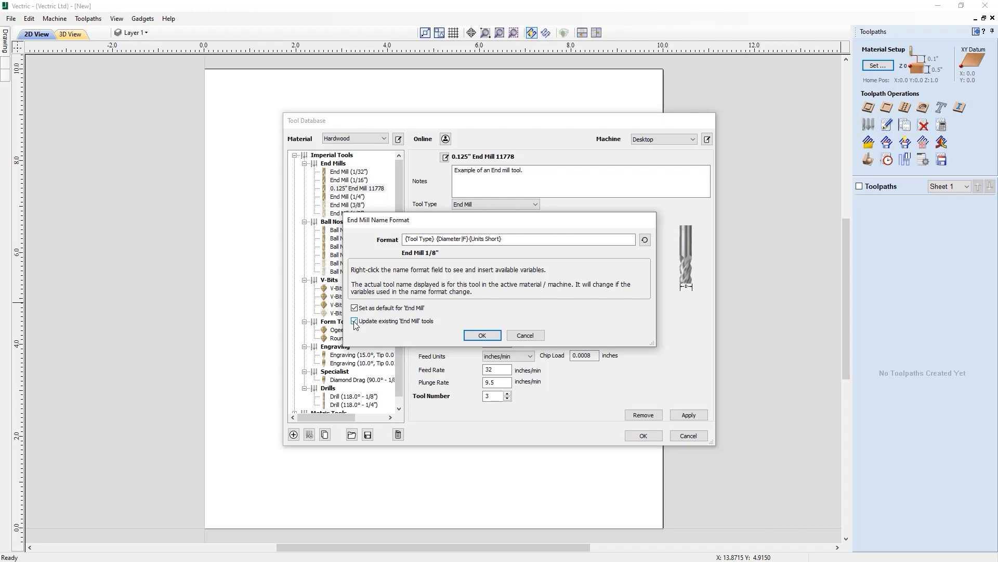
click(482, 336)
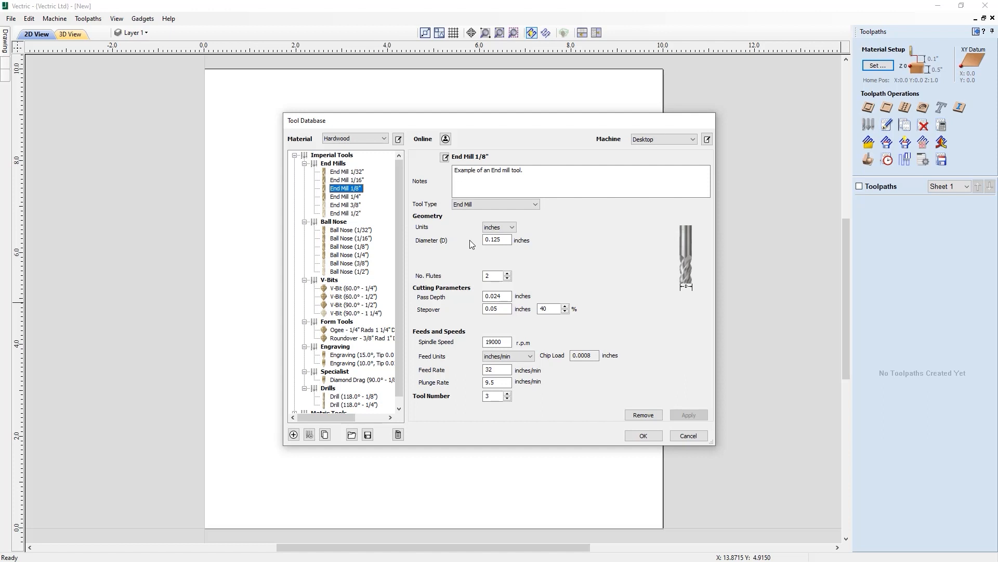
- Try a diameter of 0.15 inches on the 1/8" end mill and restore it to 0.125 inches
click(497, 239)
key(BackSpace)
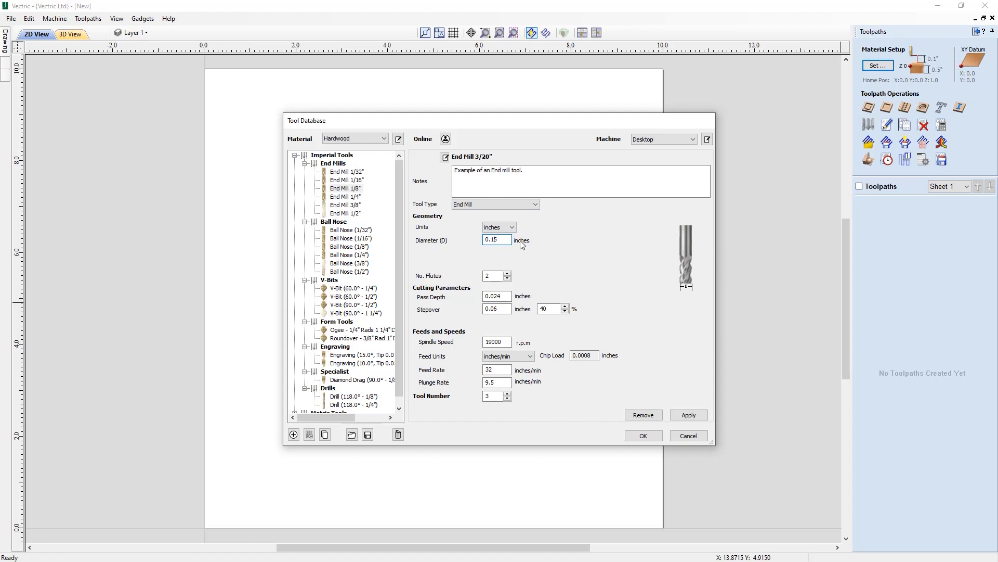
text(2)
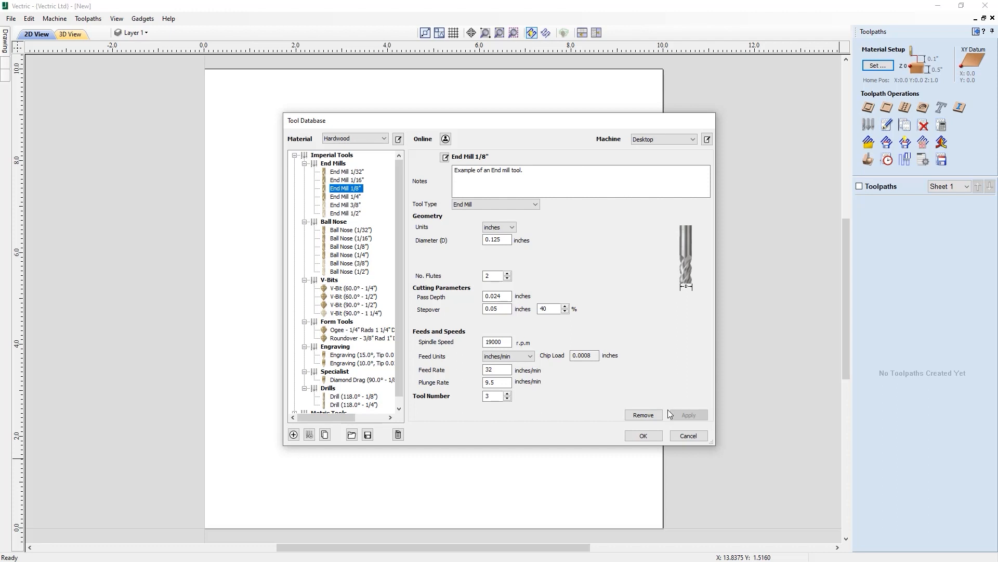
- Close the tool database and open Tool_Database_Example.crv without saving the changes to the current job
click(688, 436)
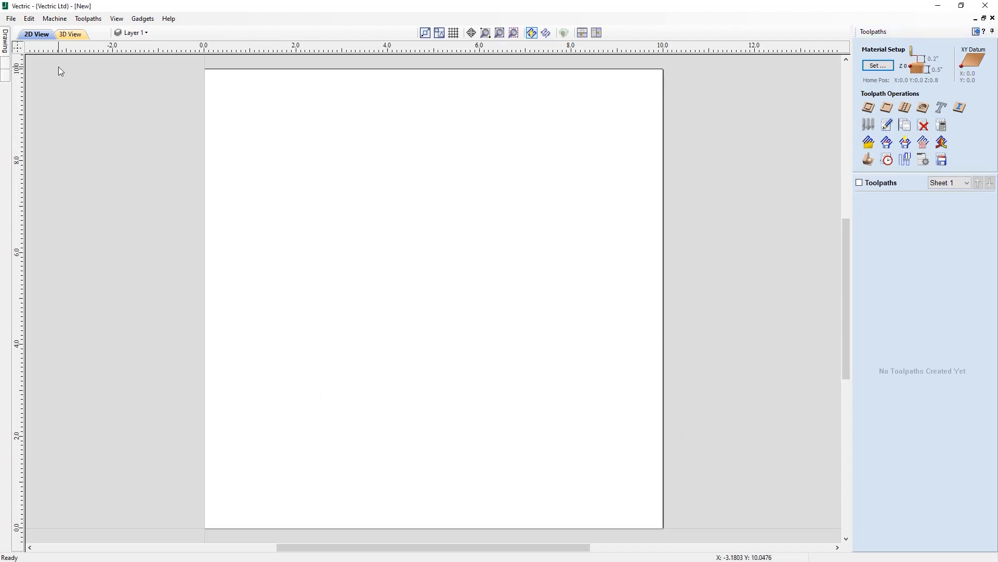
click(11, 19)
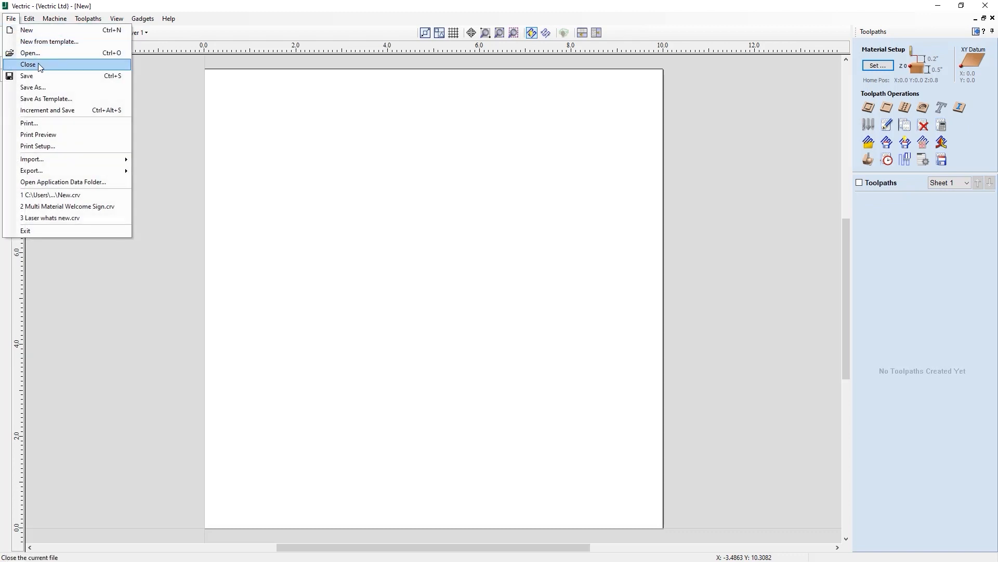
click(67, 53)
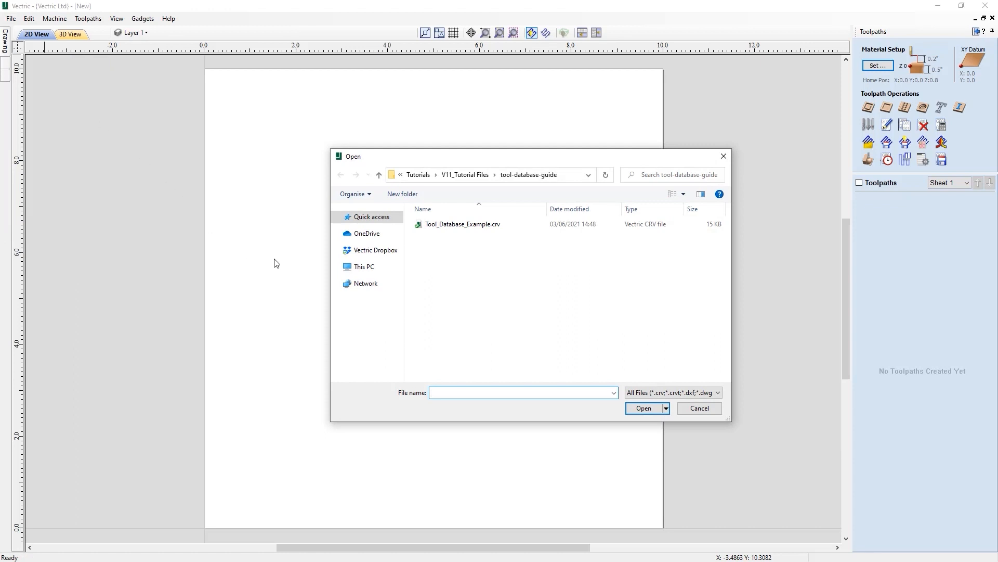
click(474, 232)
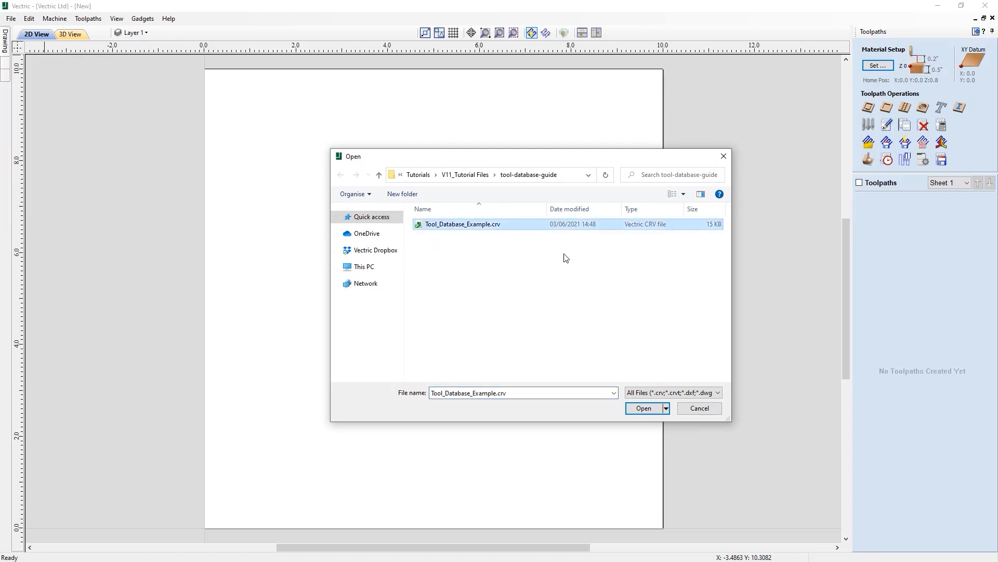
click(645, 409)
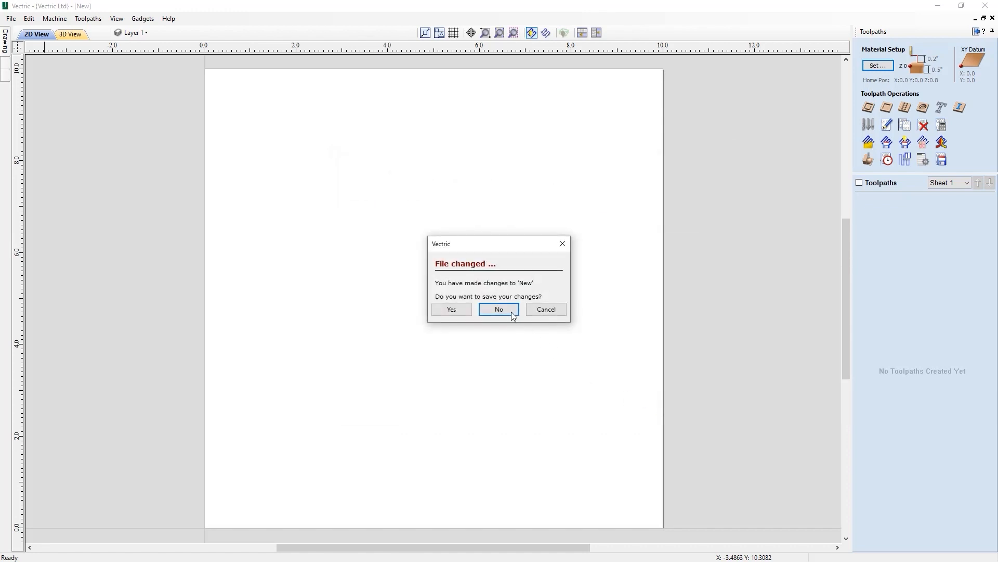
click(506, 309)
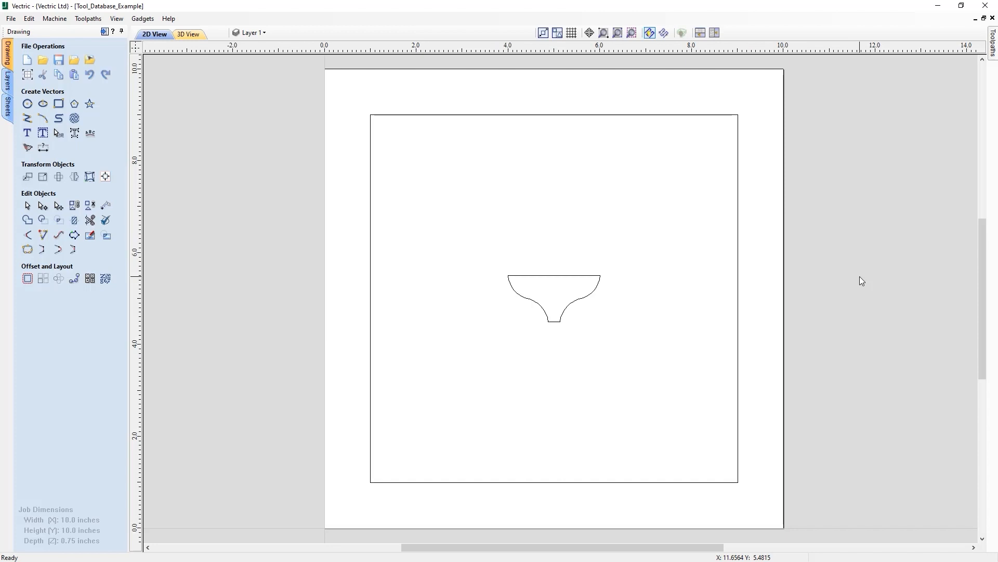
- Switch to the toolpath layout, select the closed cutter profile in the middle of the job and open the tool database
click(532, 276)
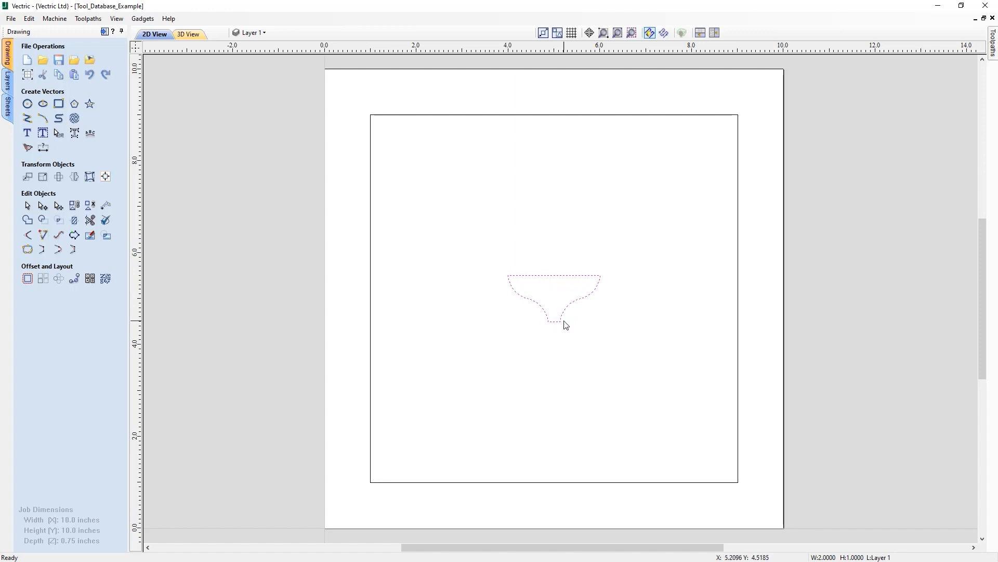
click(601, 305)
click(103, 31)
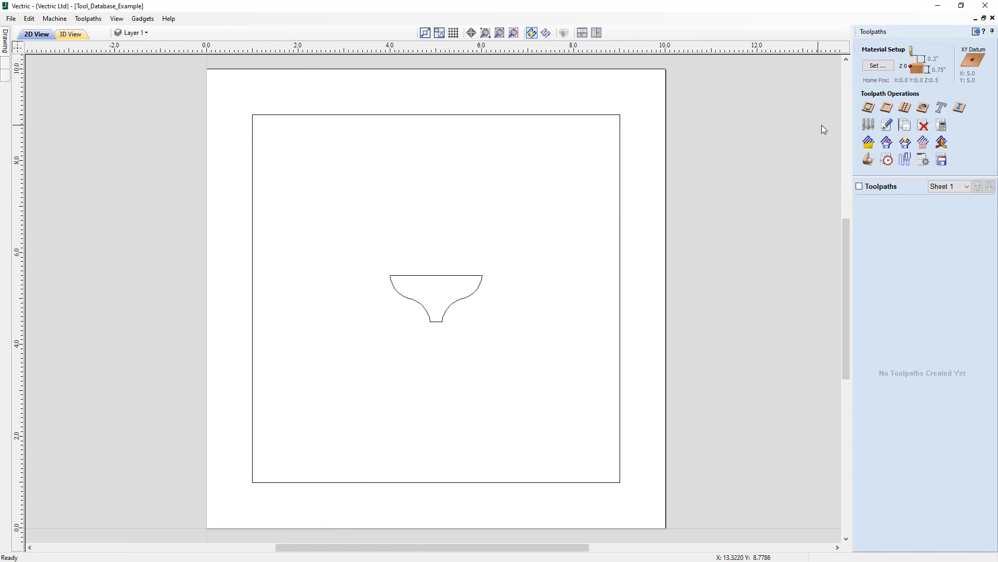
click(482, 278)
click(867, 126)
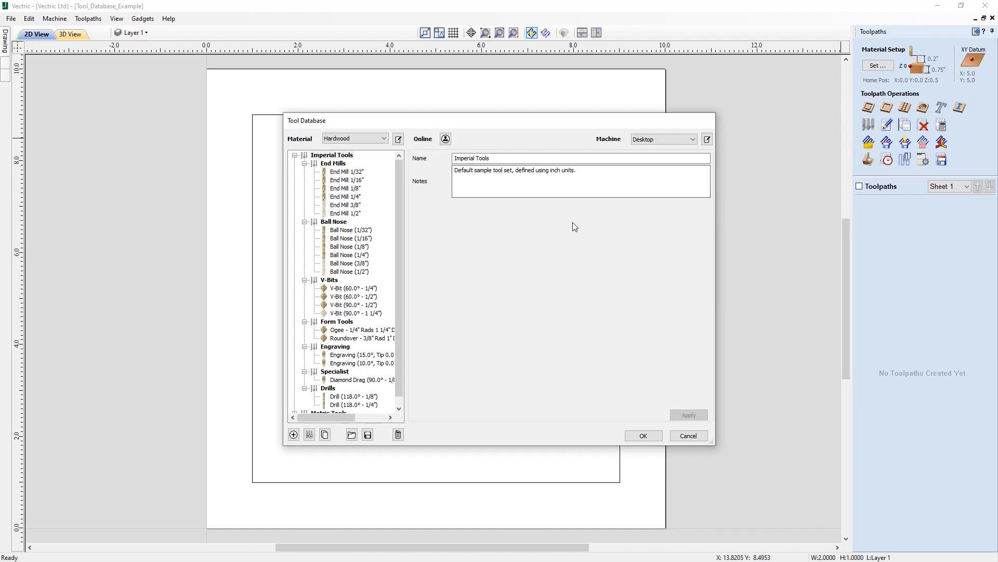
- Try to create a tool of type Form Tool in the Form Tools group from the closed profile, discarding the database changes
click(332, 322)
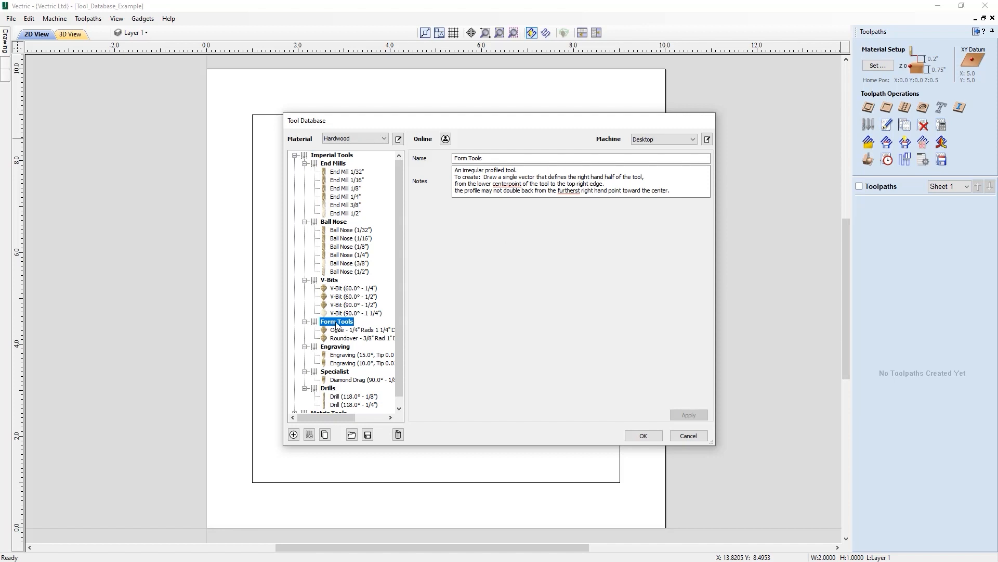
click(294, 435)
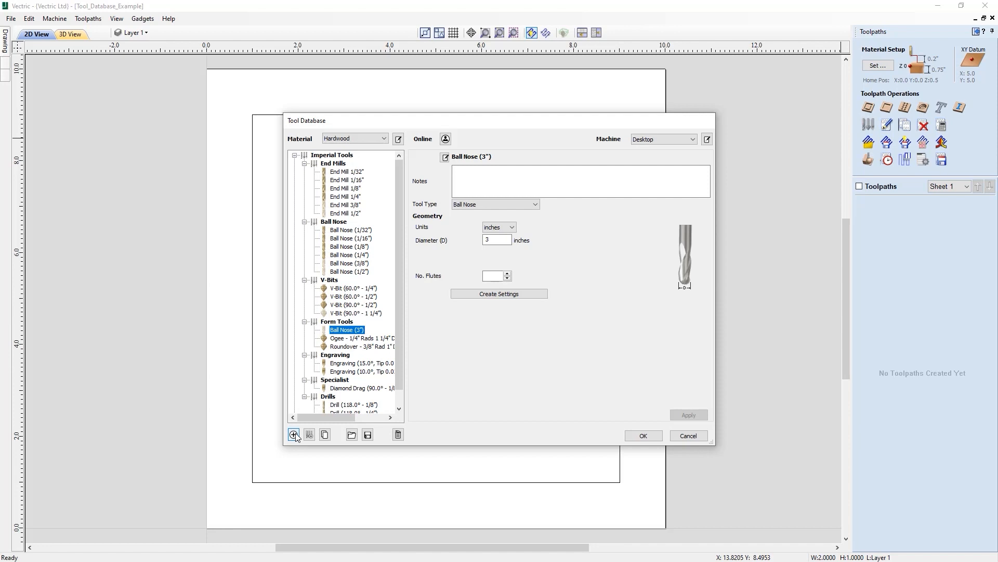
click(478, 204)
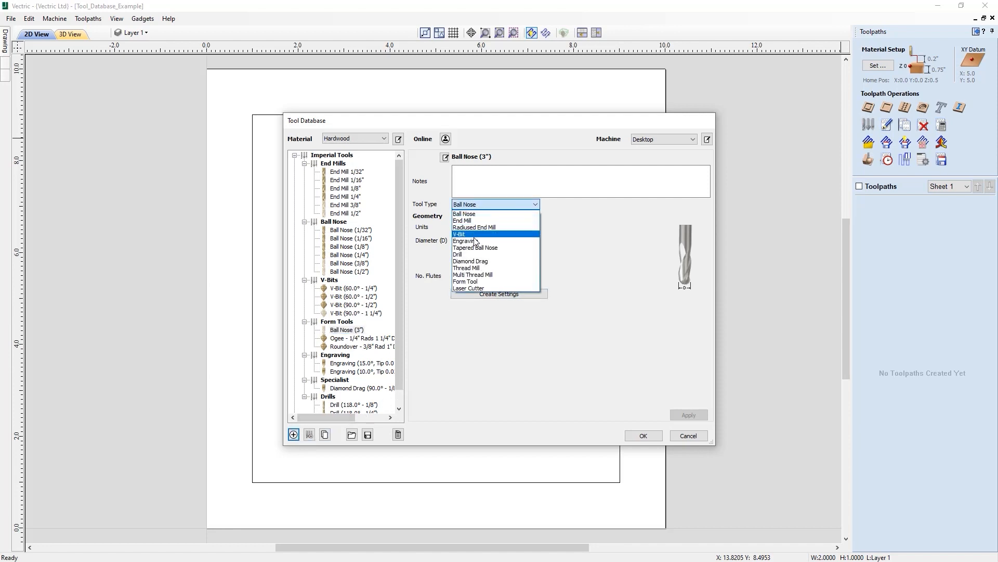
click(490, 282)
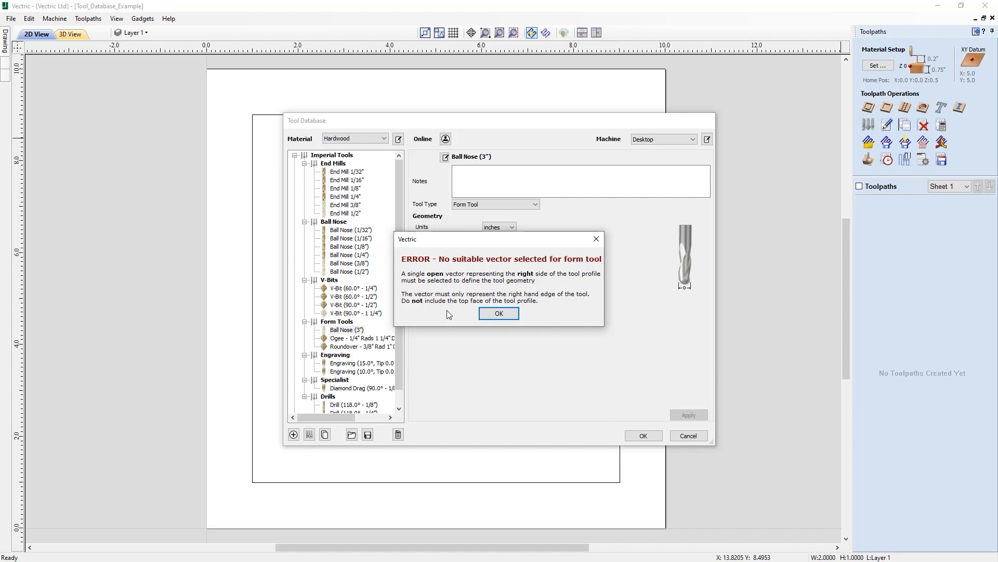
click(496, 313)
click(699, 431)
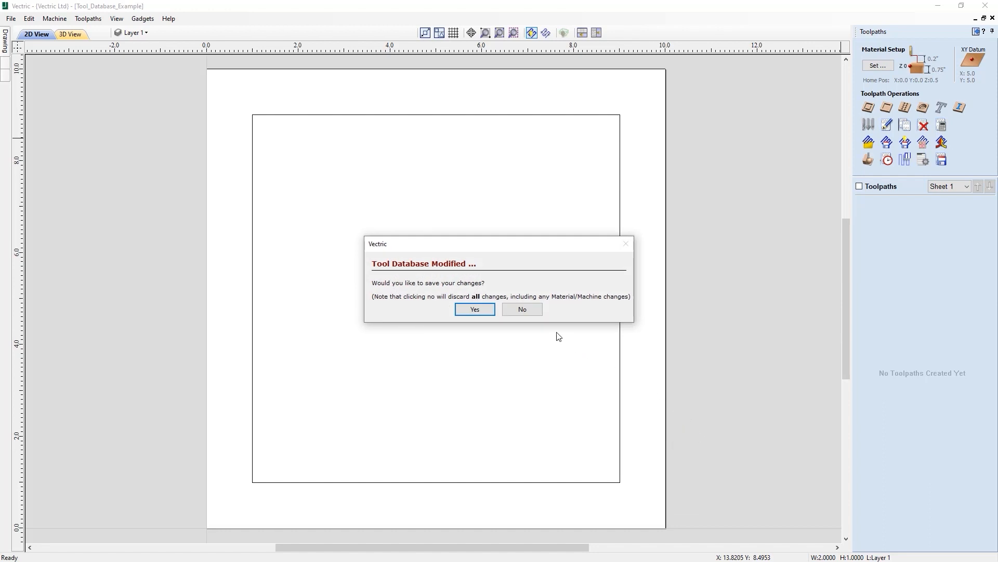
click(524, 310)
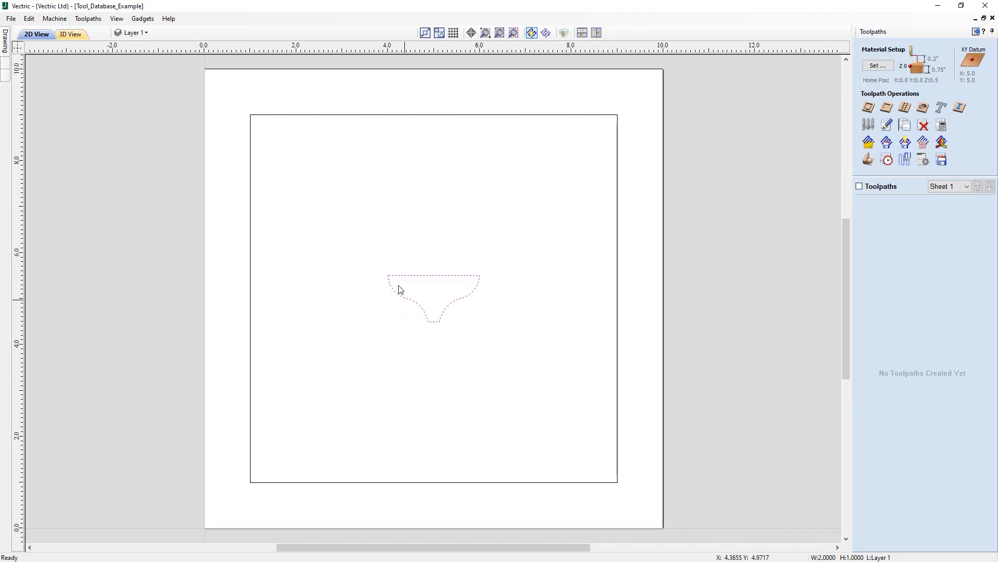
- Delete the top straight span and the left half of the bottom span of the cutter profile in node editing
scroll(424, 307, up, 4)
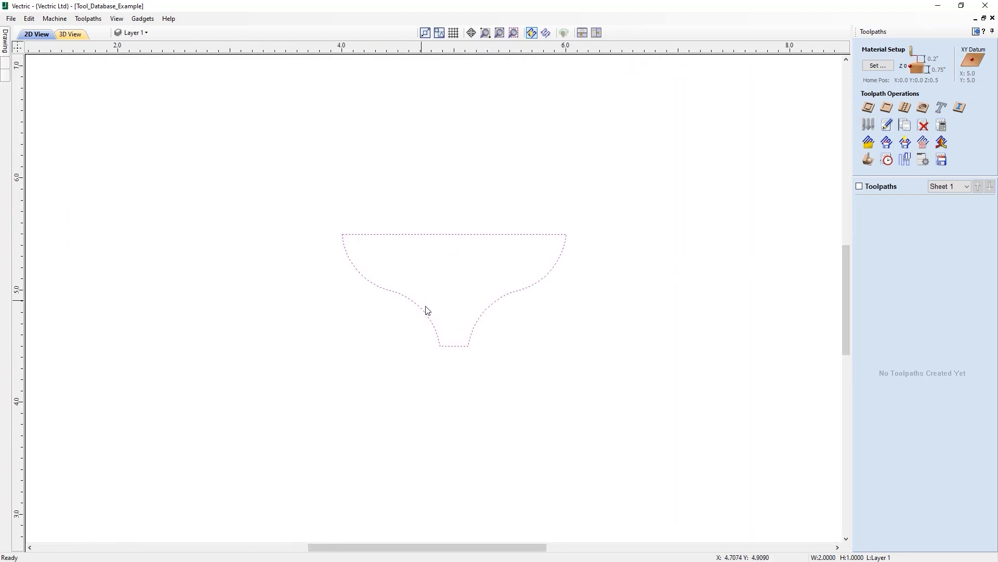
scroll(477, 306, up, 4)
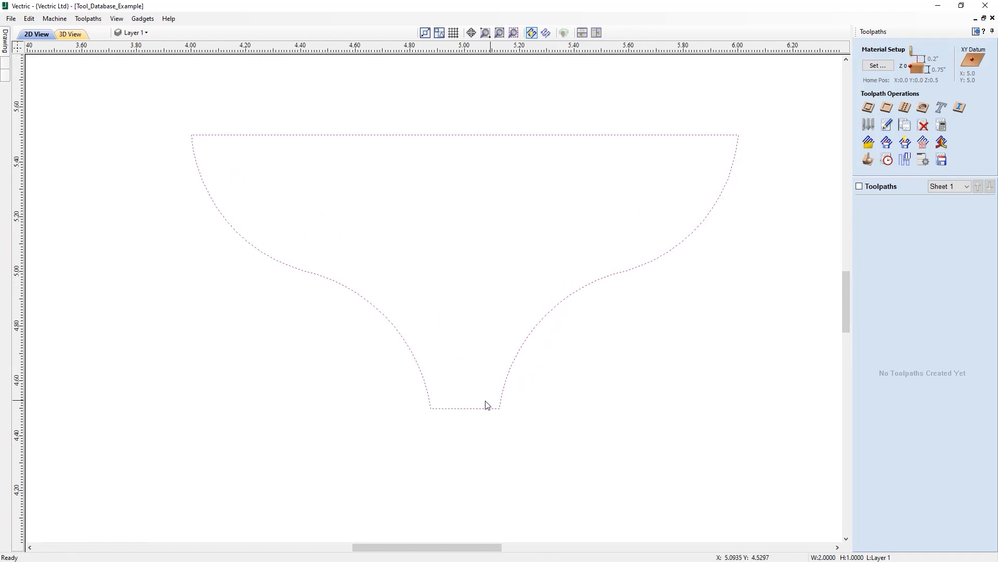
key(n)
right_click(530, 137)
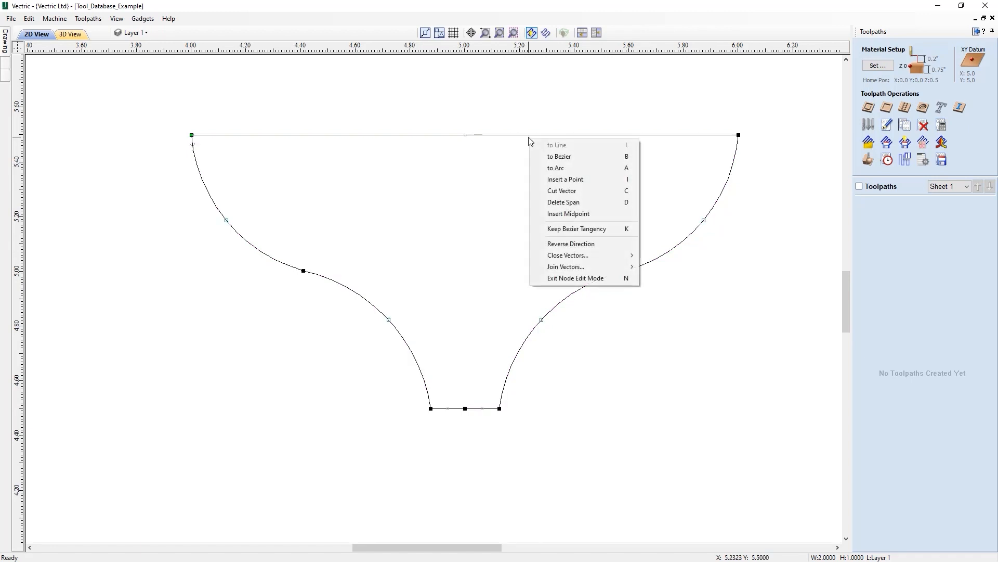
click(562, 202)
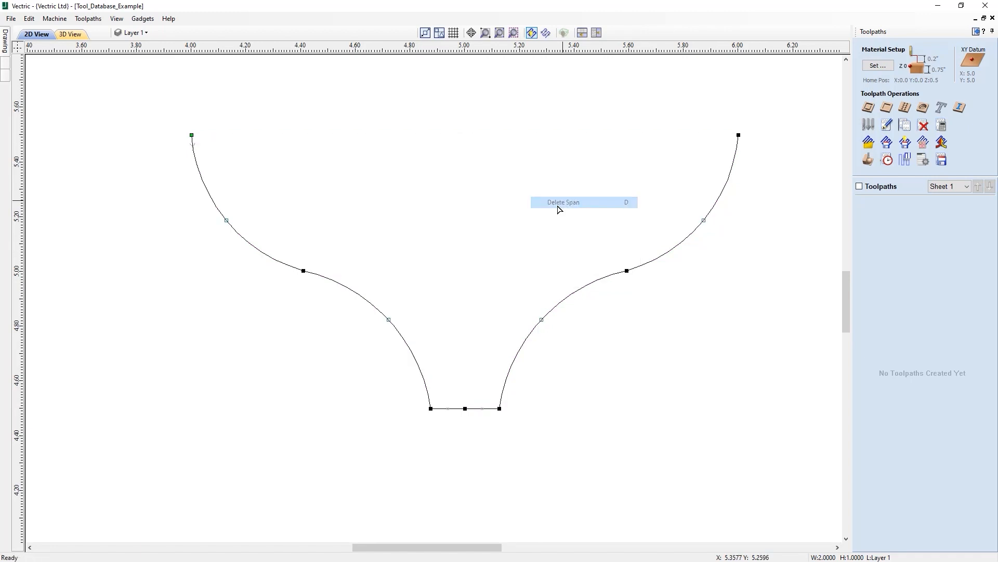
right_click(455, 413)
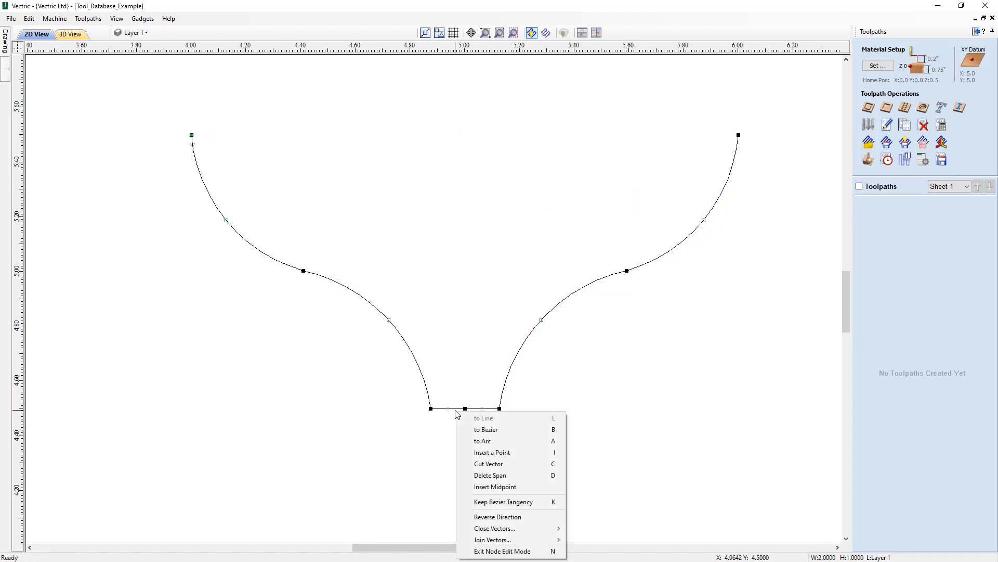
click(500, 475)
key(Escape)
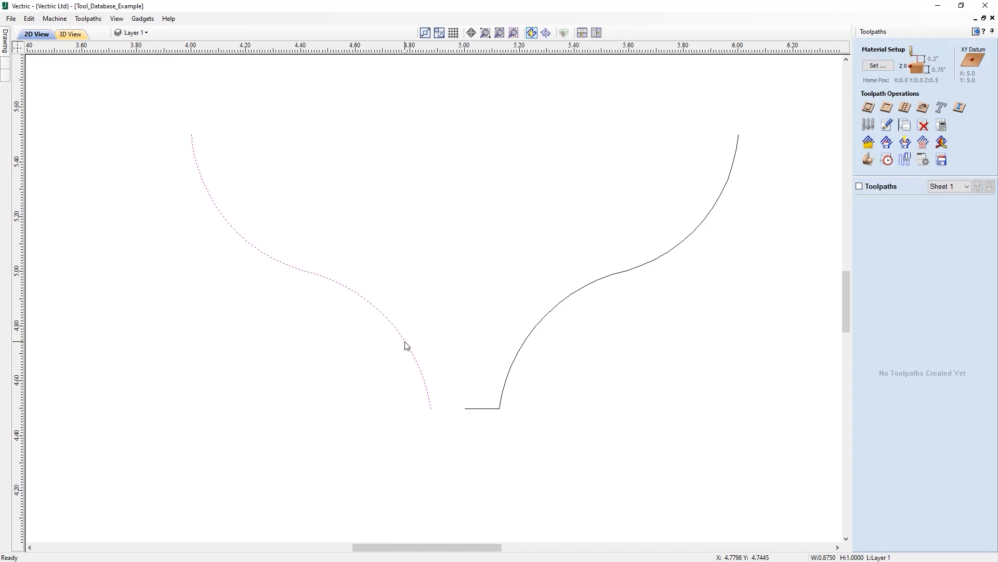
- Delete the detached left-hand curve so only the right half of the cutter profile is kept
key(Delete)
scroll(394, 287, down, 2)
scroll(391, 284, down, 3)
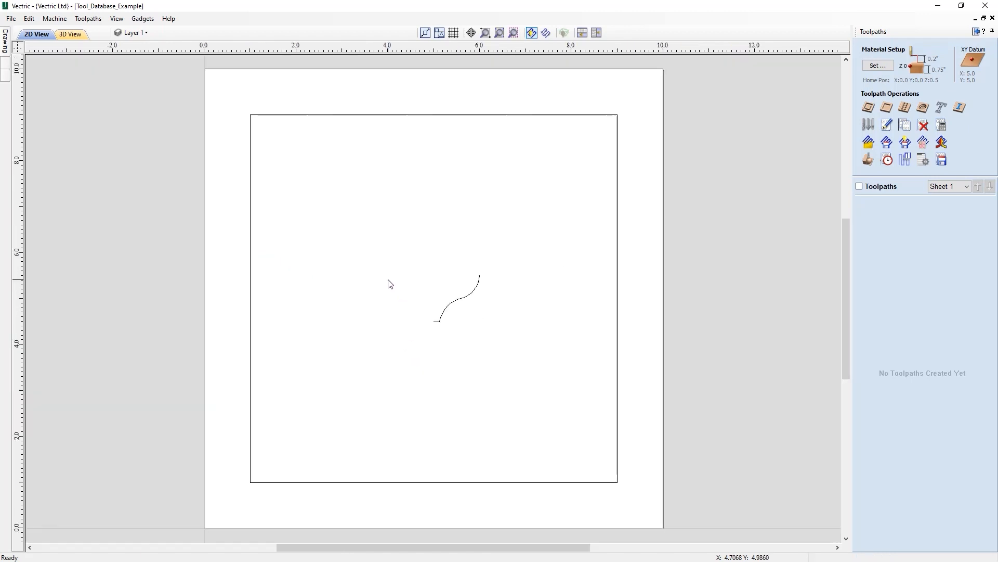
- Create a Form Tool in the Form Tools group from the right-half profile, applying default cutting settings for Hardwood on the Desktop machine
click(461, 298)
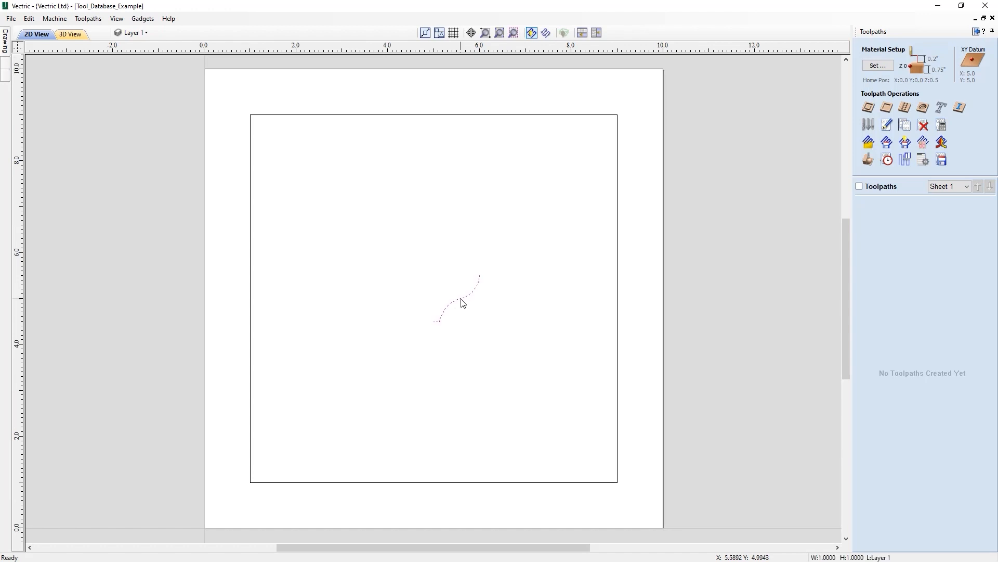
click(869, 127)
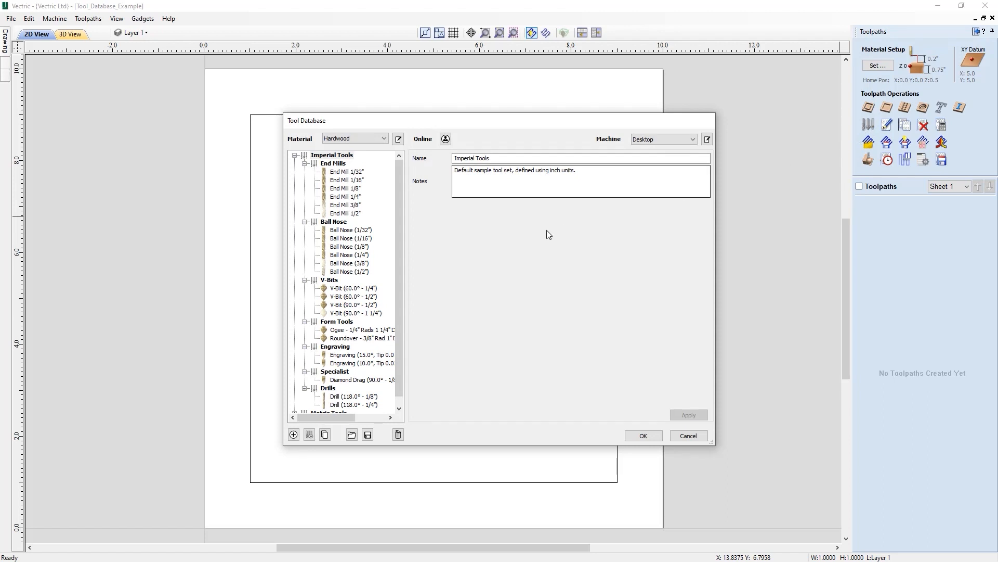
click(336, 323)
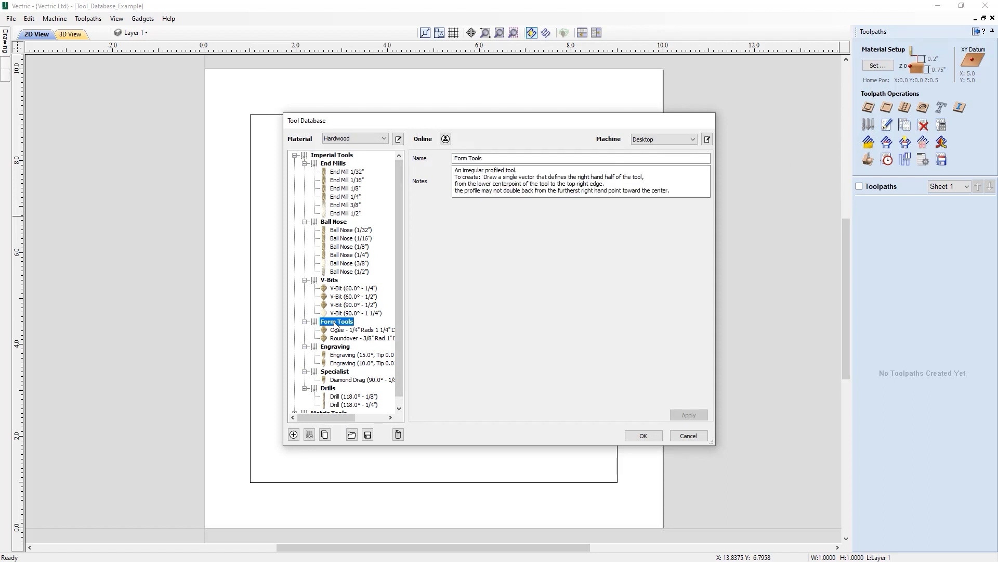
click(294, 434)
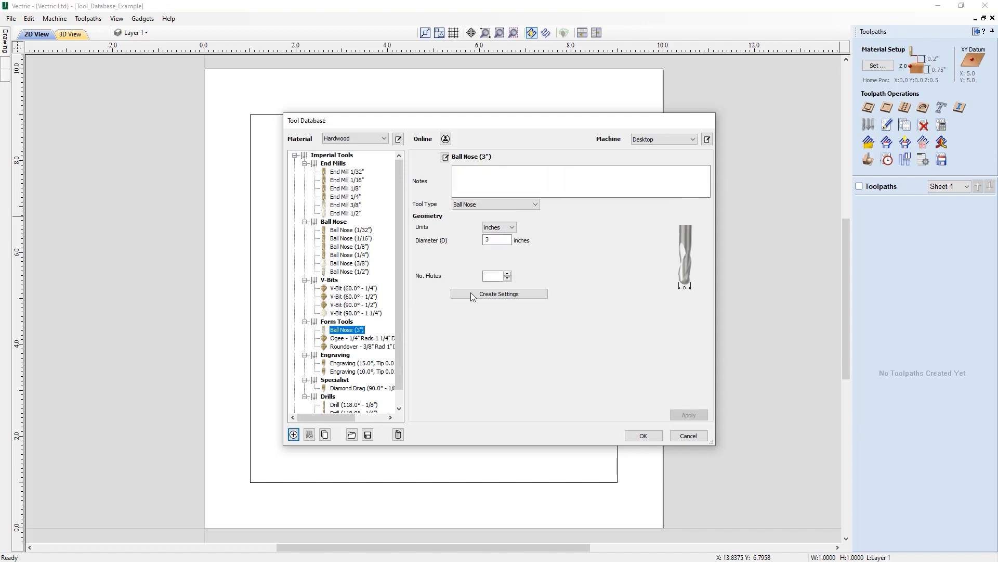
click(502, 204)
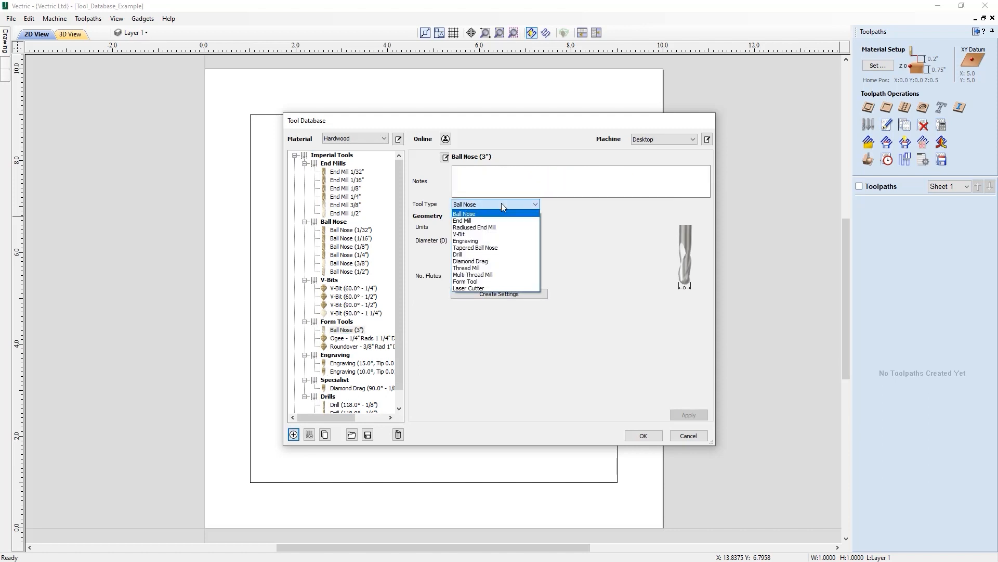
click(468, 280)
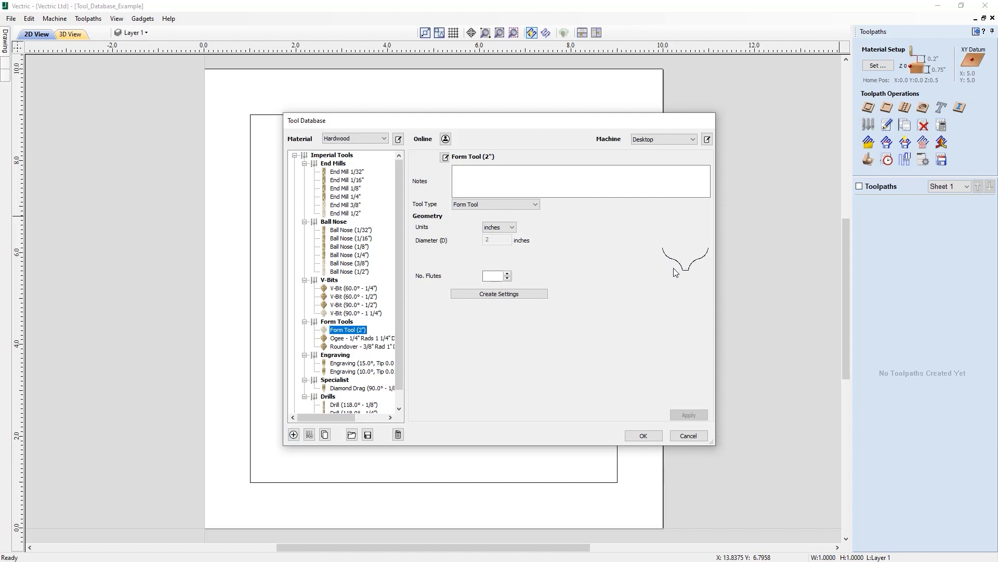
click(502, 294)
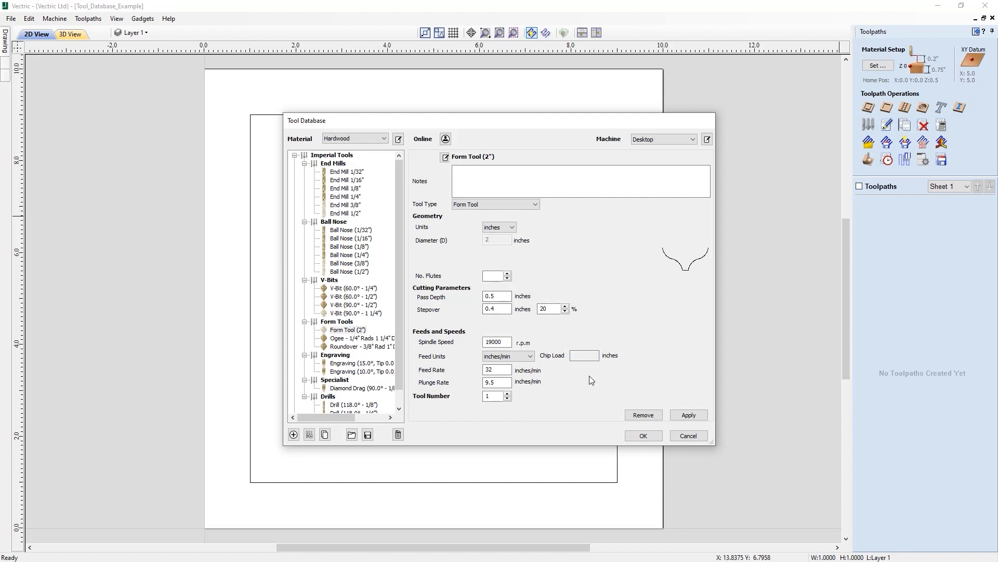
click(688, 415)
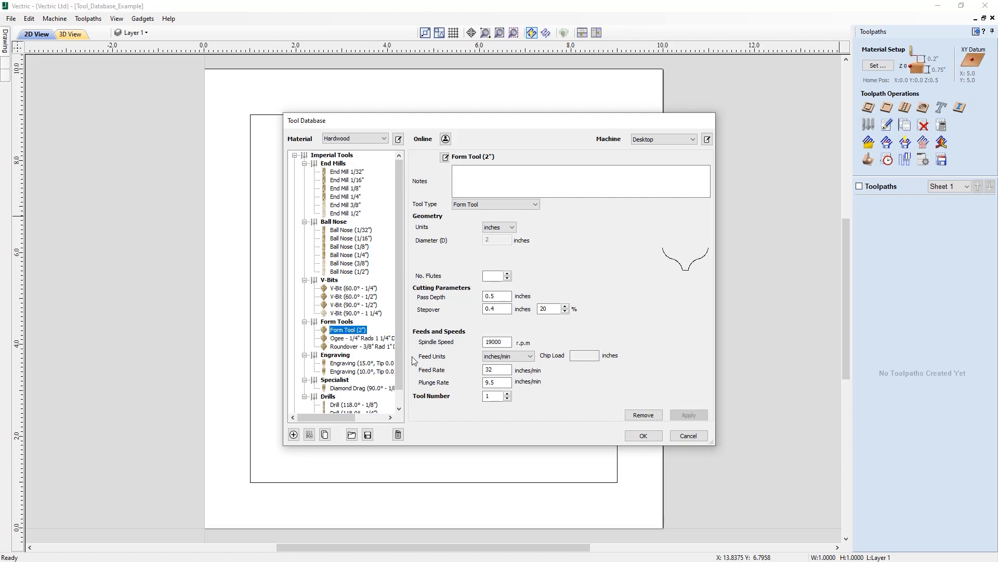
- Start deleting the new form tool from the database and decline the deletion
click(398, 435)
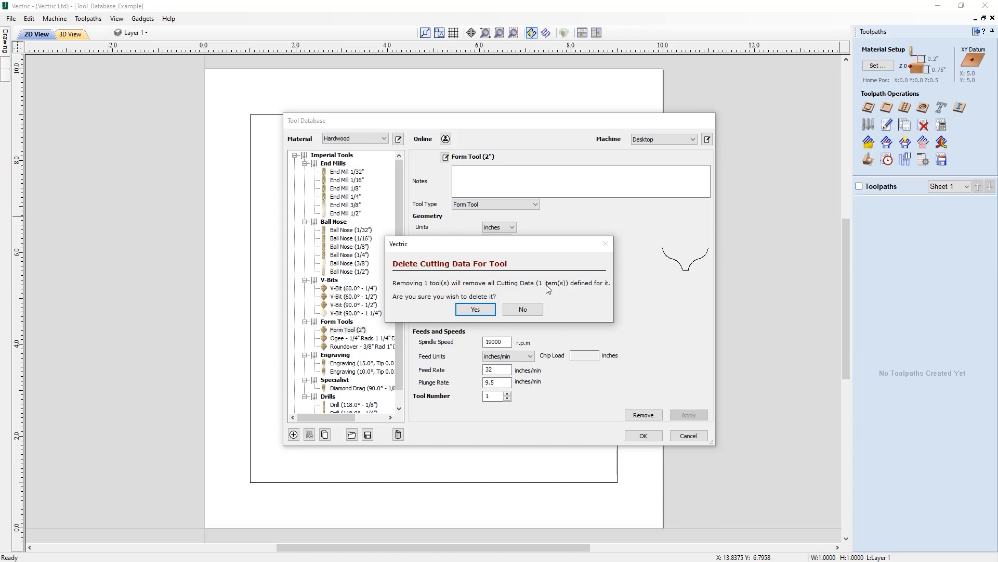
click(526, 310)
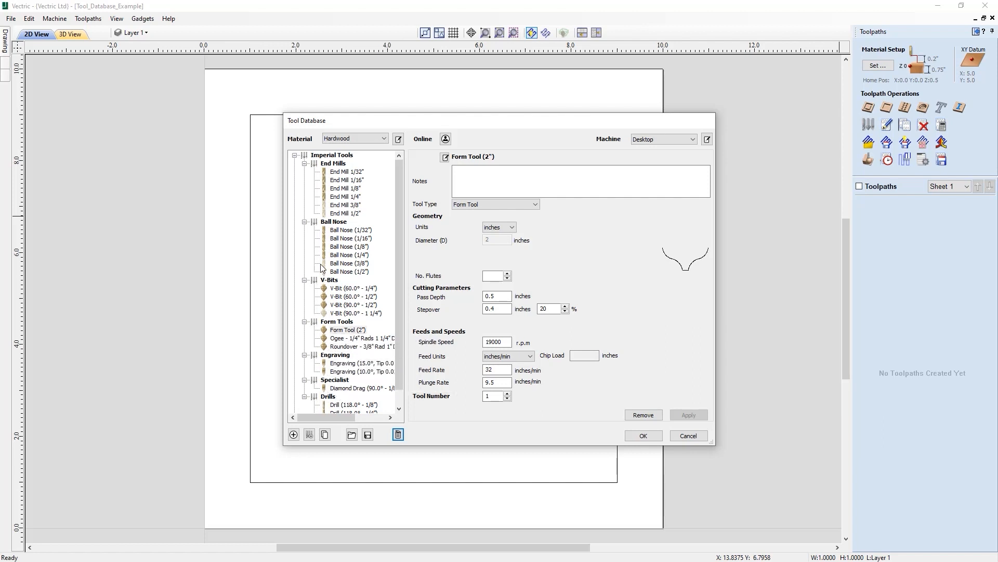
- Add a group named Ogees within Form Tools and move the new form tool into it
click(349, 330)
click(309, 434)
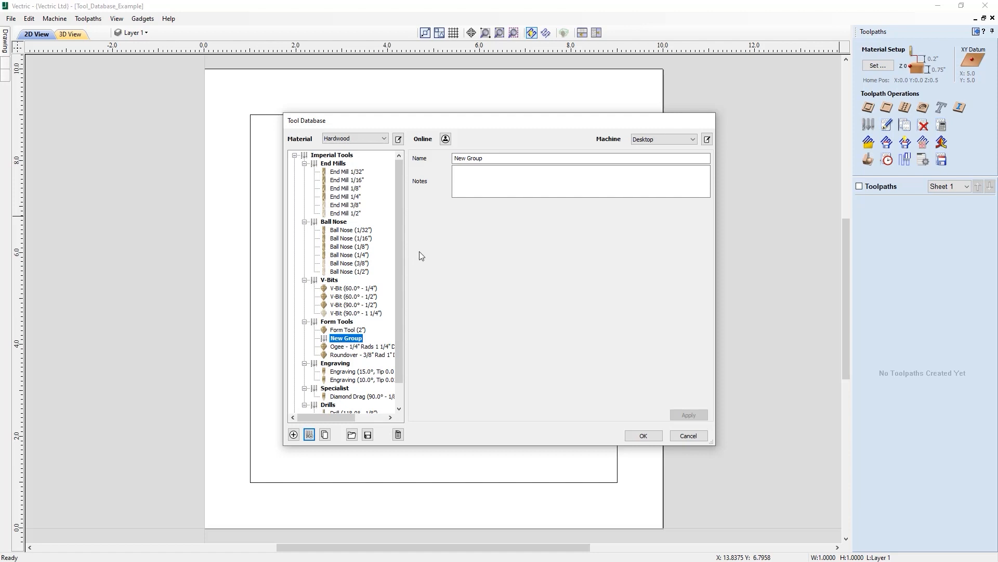
drag(493, 158, 435, 159)
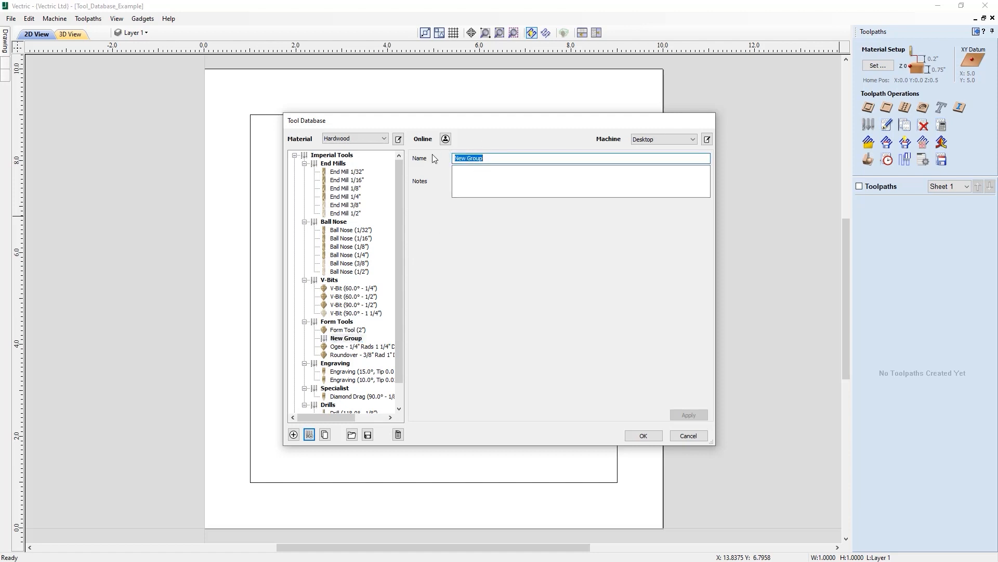
text(Ogees)
click(476, 185)
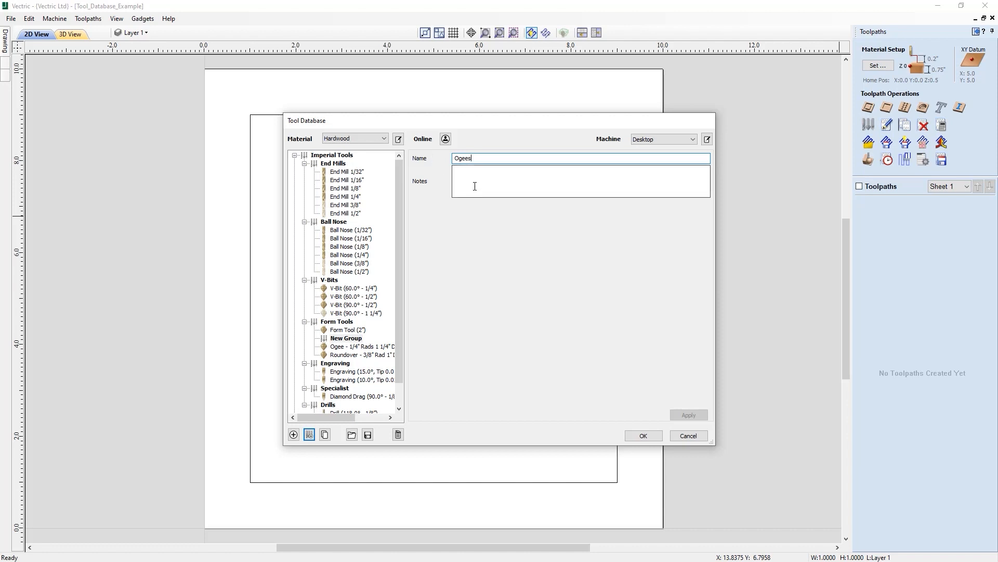
click(690, 415)
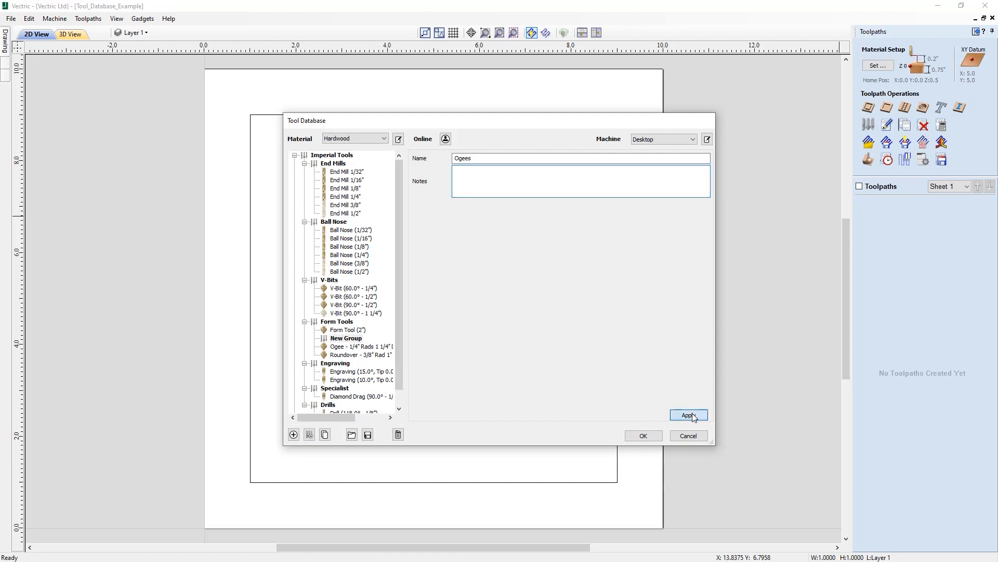
click(351, 331)
drag(349, 337, 349, 339)
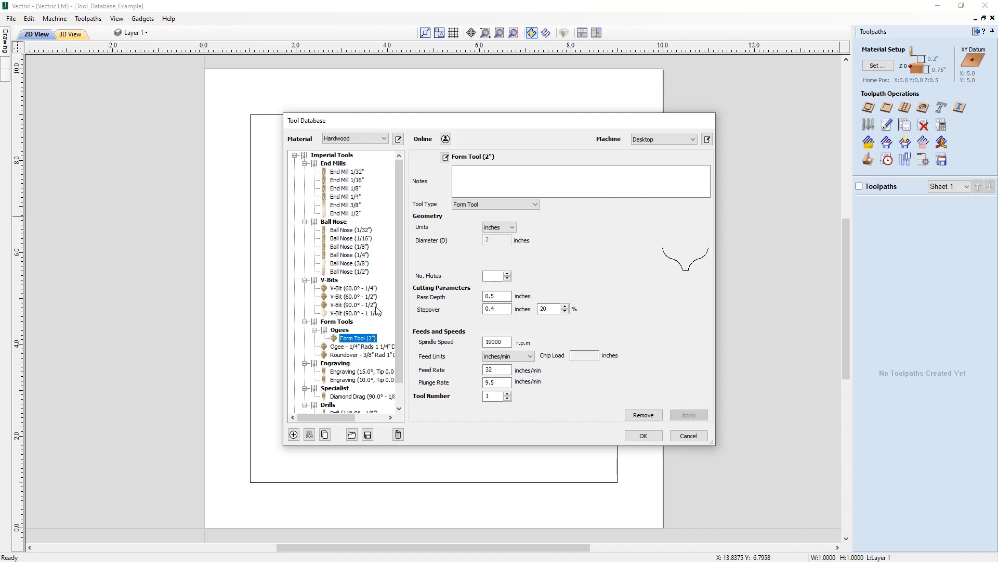
- Start deleting the Ogees group together with its tool and decline the deletion
click(338, 331)
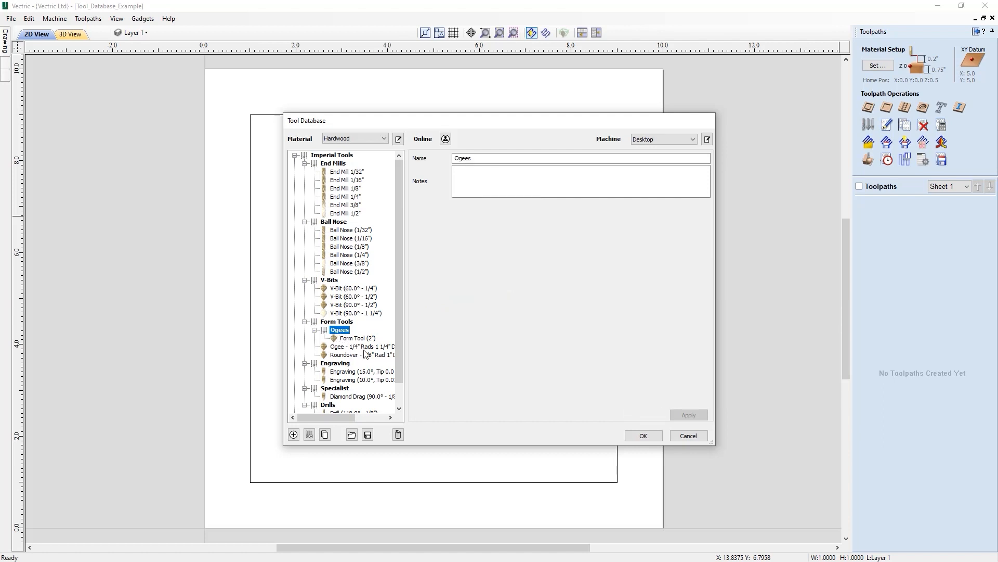
click(398, 435)
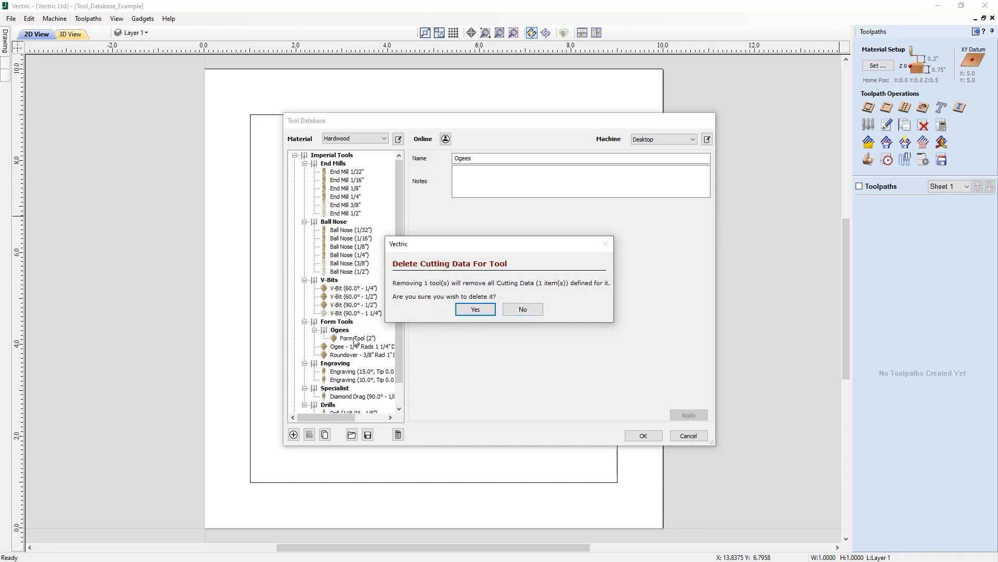
click(523, 310)
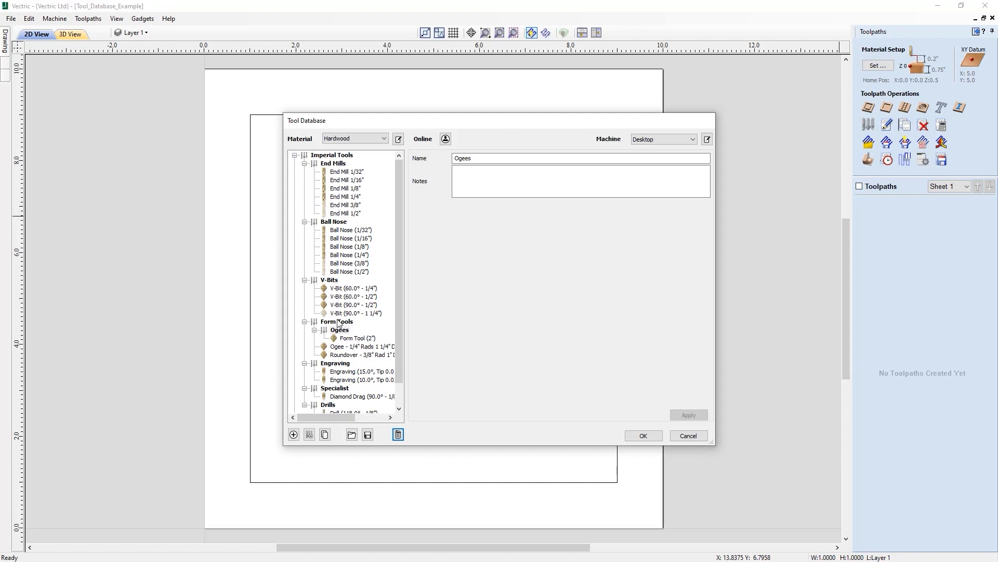
- Export the imperial V-Bits group as a tool database file named VBits in the tool-database-guide folder
click(325, 281)
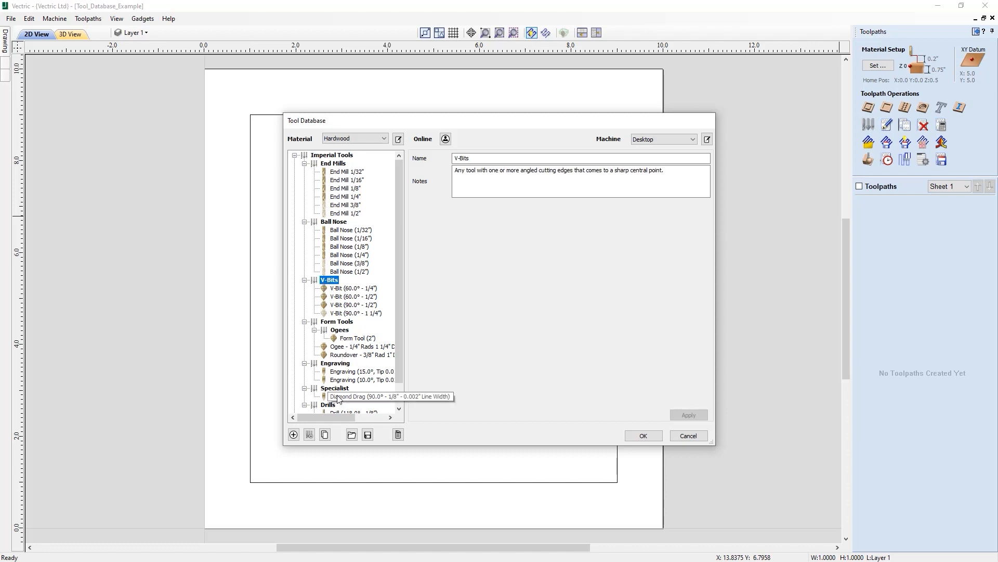
click(369, 435)
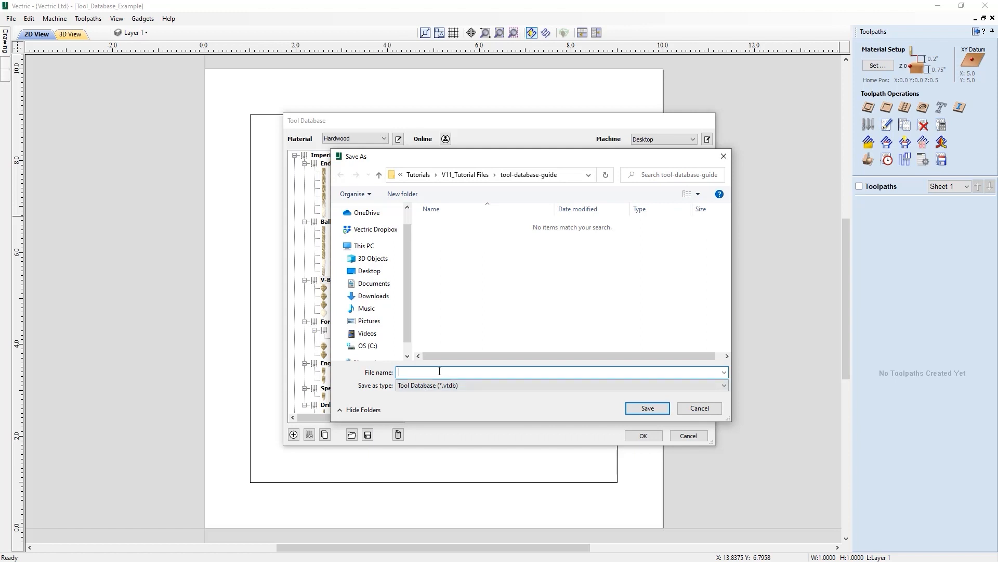
text(VBits)
click(634, 413)
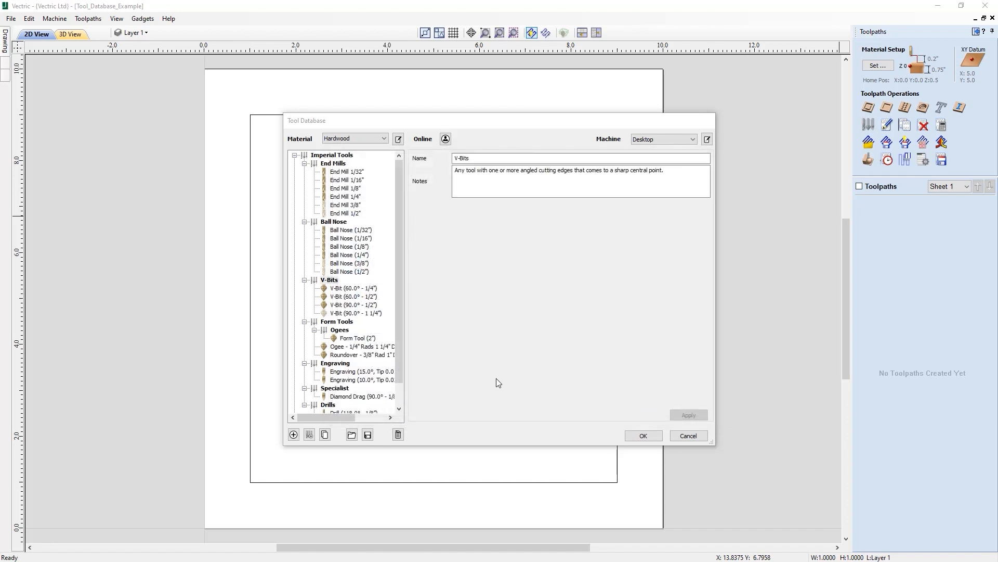
- Delete the imperial V-Bits group with all its tools and cutting data
click(329, 281)
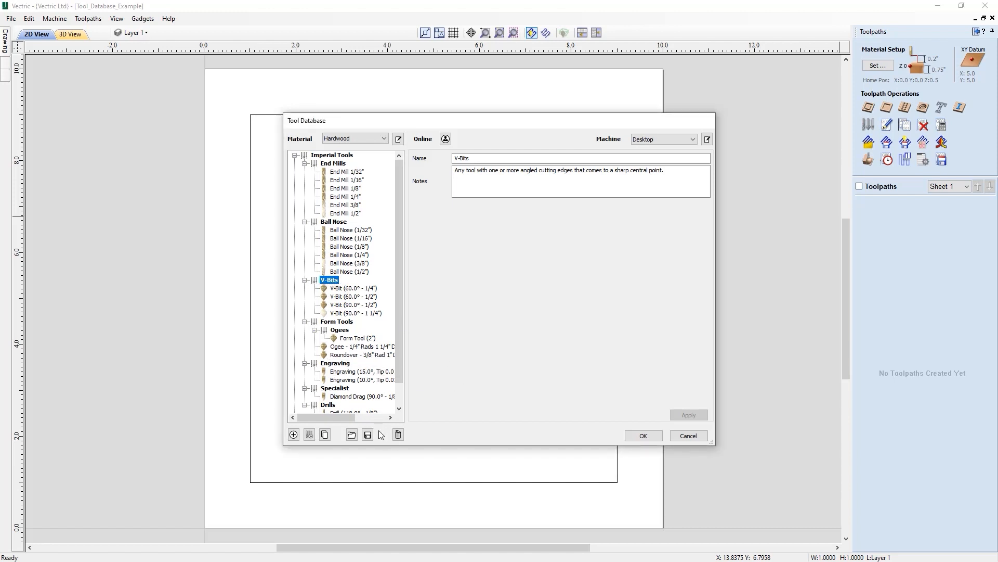
click(398, 434)
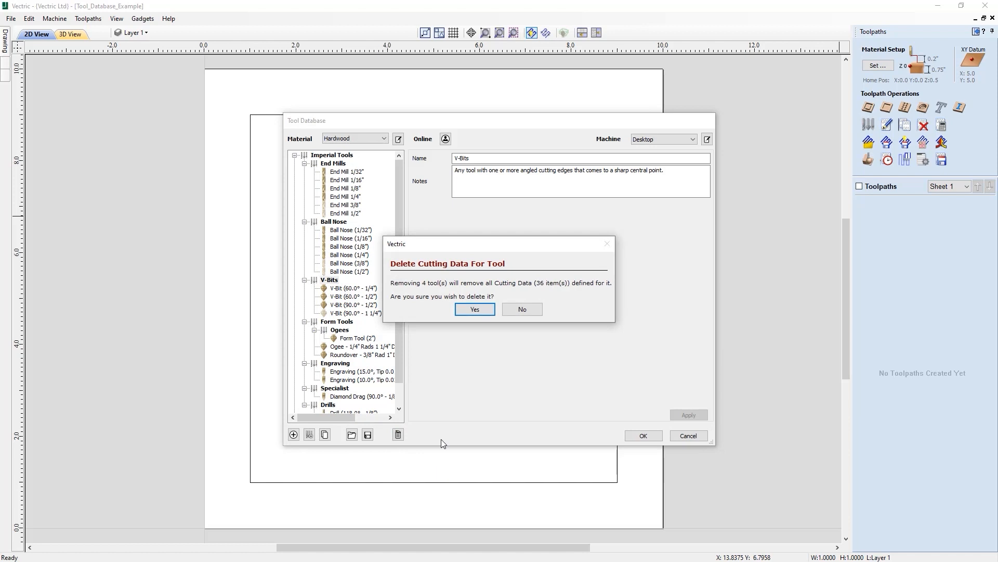
click(475, 310)
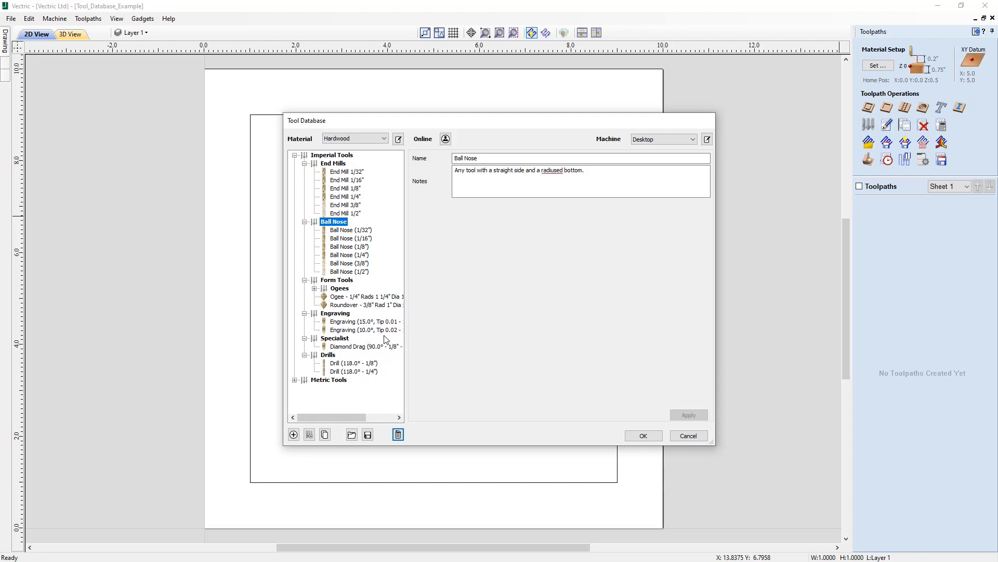
- Import the VBits.vtdb tool database file from the tool-database-guide folder under the Imperial Tools group, using Import rather than merging
click(334, 155)
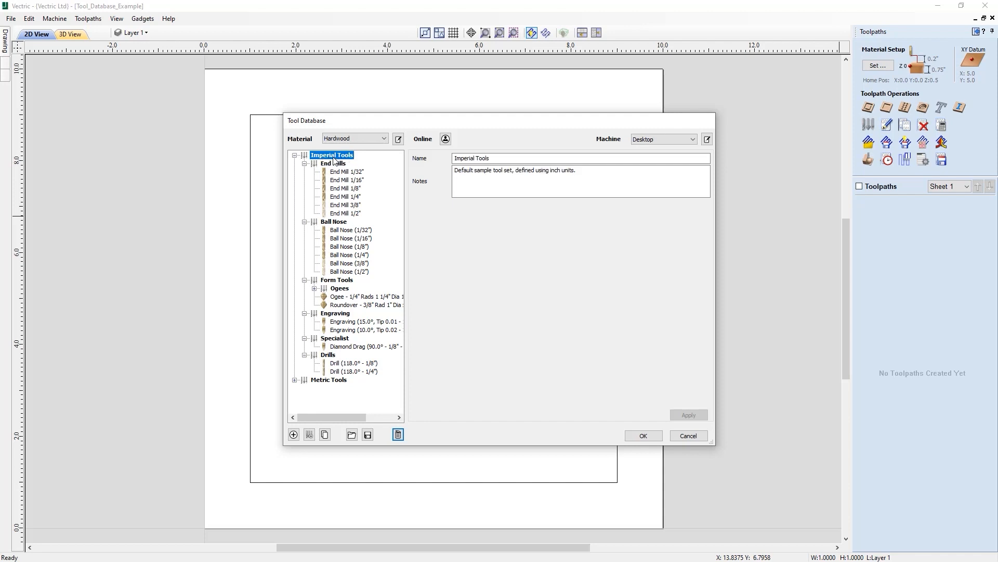
click(352, 435)
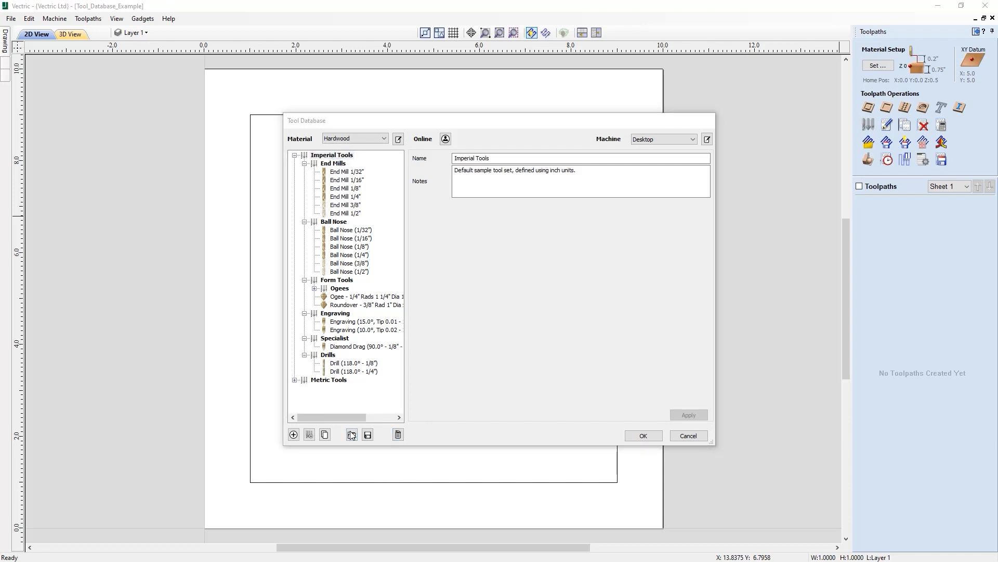
click(442, 229)
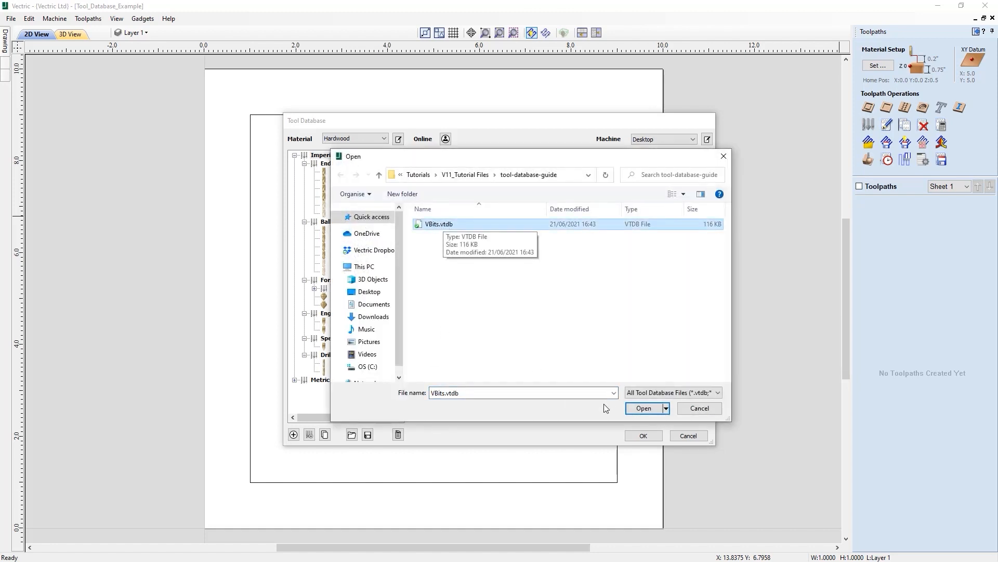
click(641, 409)
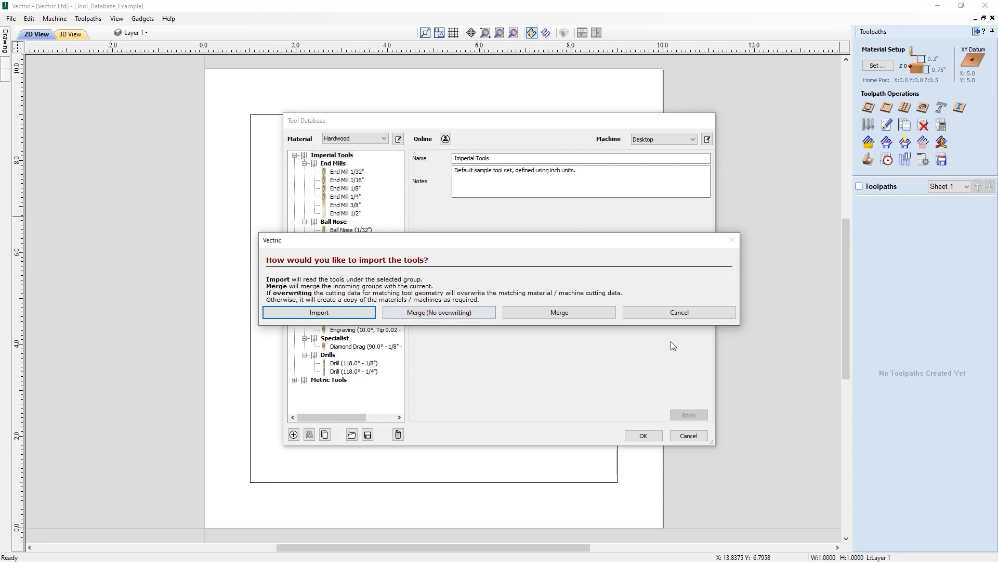
click(335, 313)
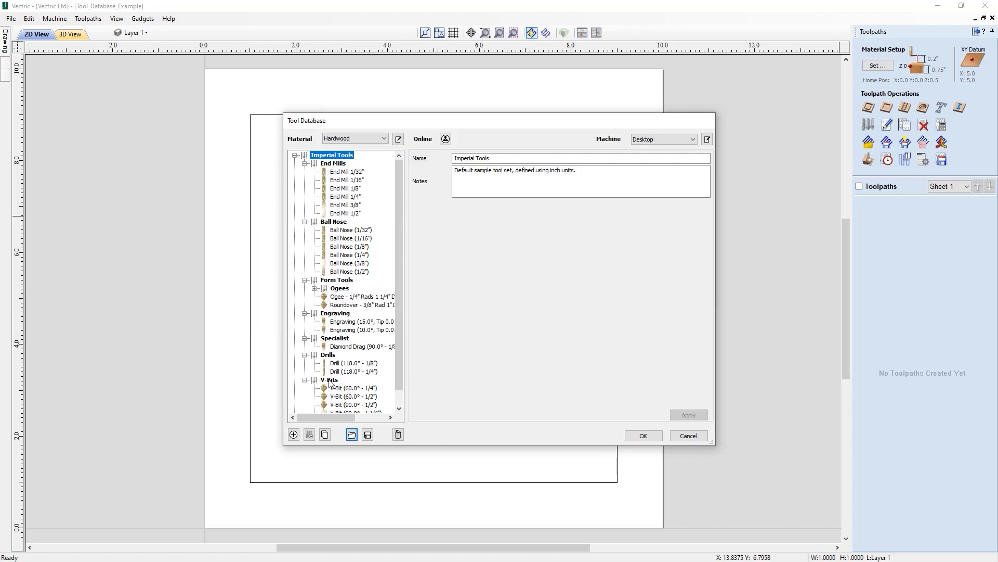
- Move the imported V-Bits group between the Ball Nose and Form Tools groups within Imperial Tools
drag(398, 377, 395, 398)
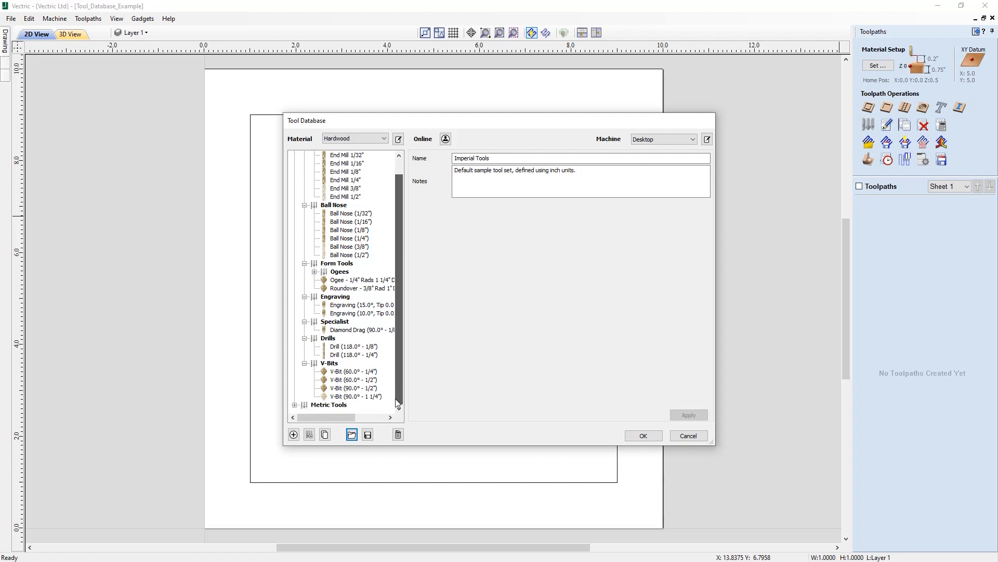
click(331, 365)
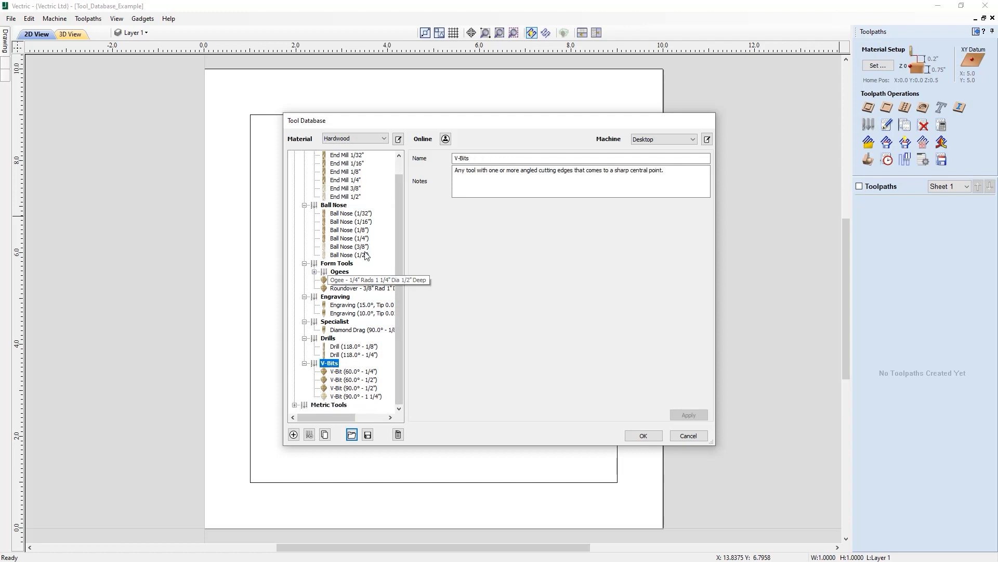
drag(401, 302, 403, 265)
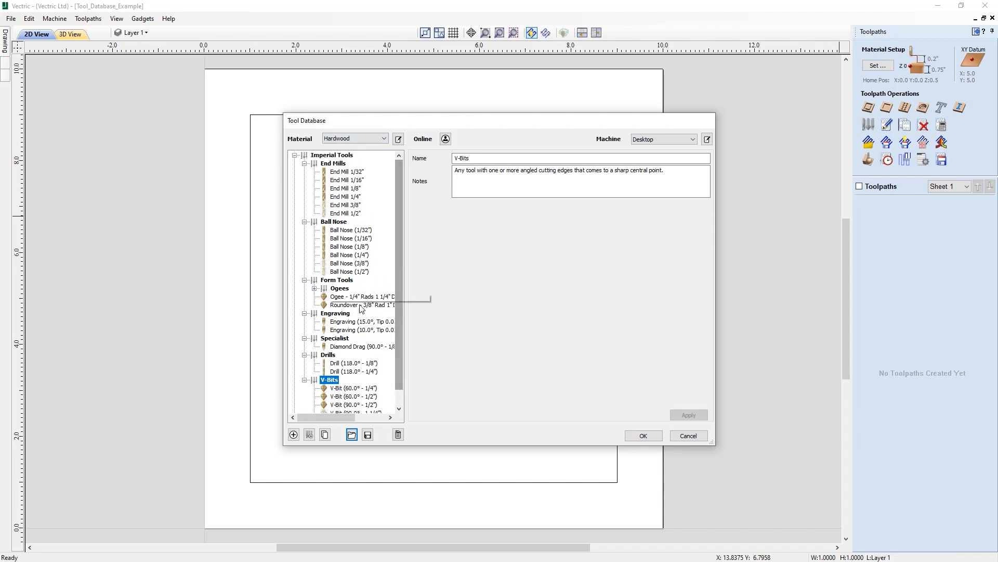
drag(332, 384, 324, 281)
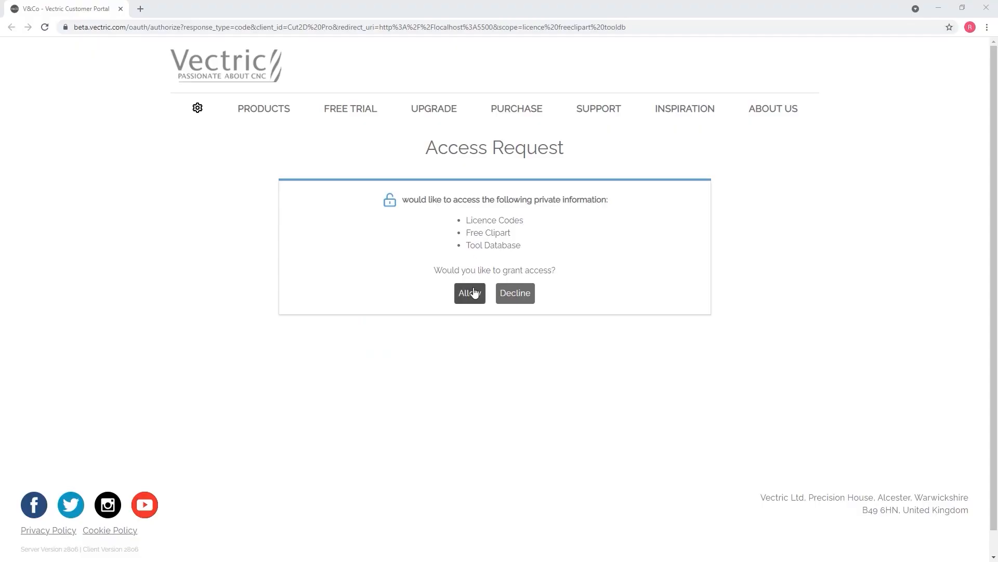
- Grant access to the licence codes, free clipart and tool database on the Vectric customer portal and return to the tool database
click(474, 293)
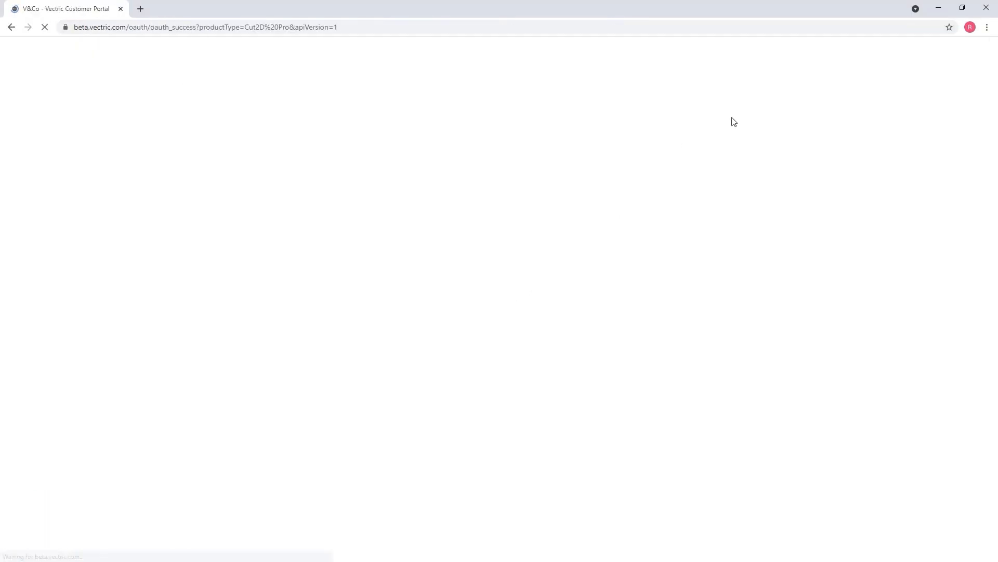
click(939, 8)
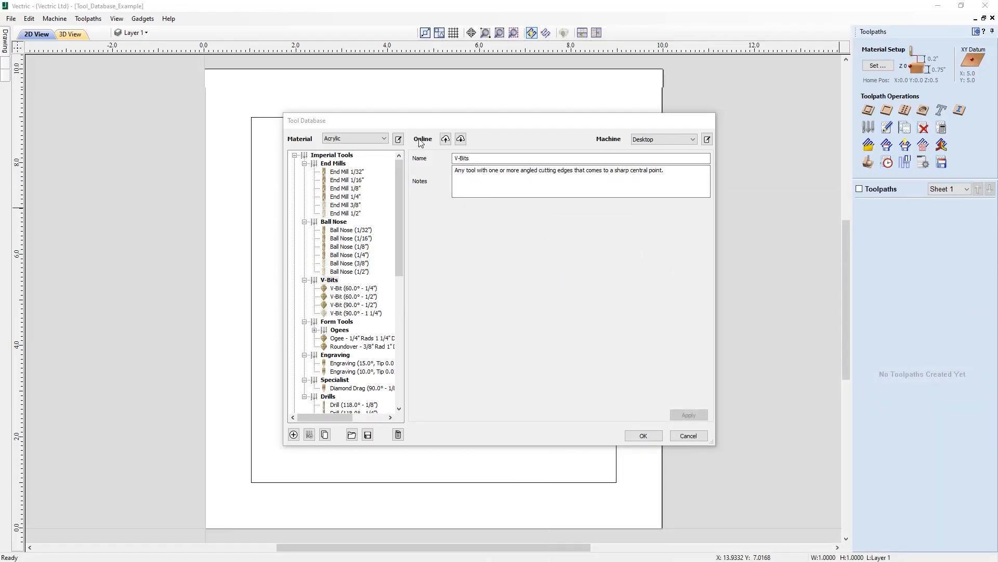
- Show the imperial End Mill 1/8" tool's cutting data and upload the local tool database to the online server
click(422, 126)
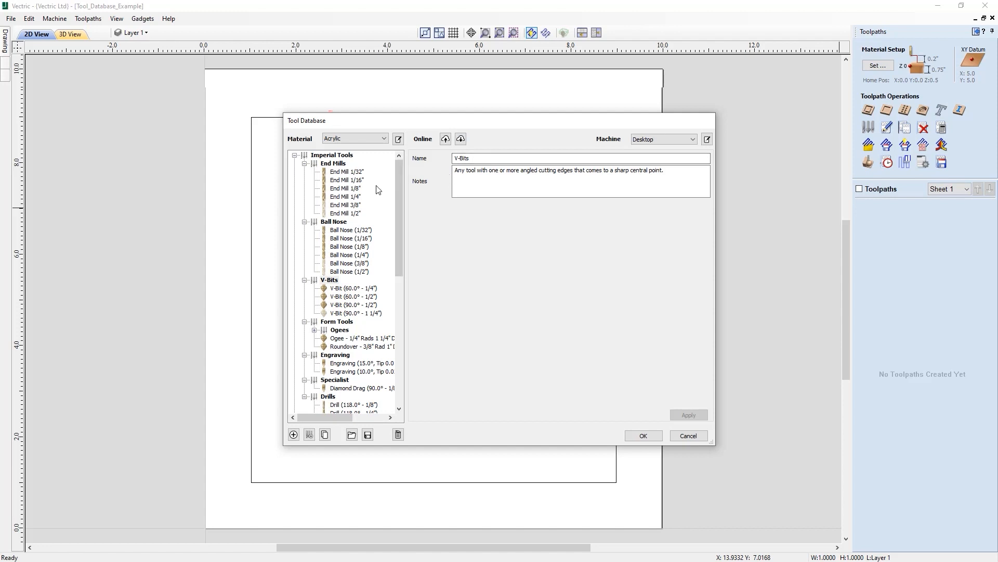
click(344, 189)
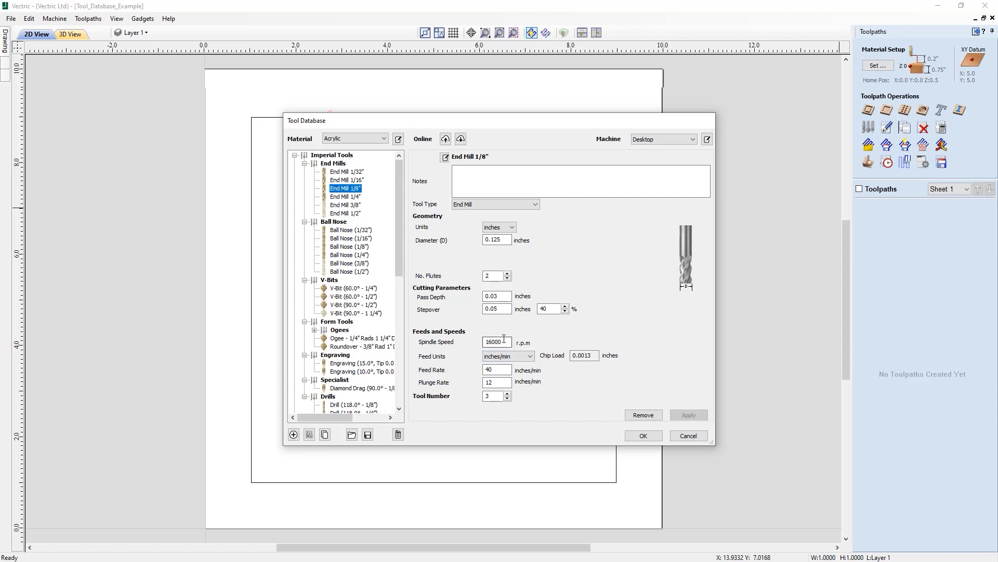
click(446, 140)
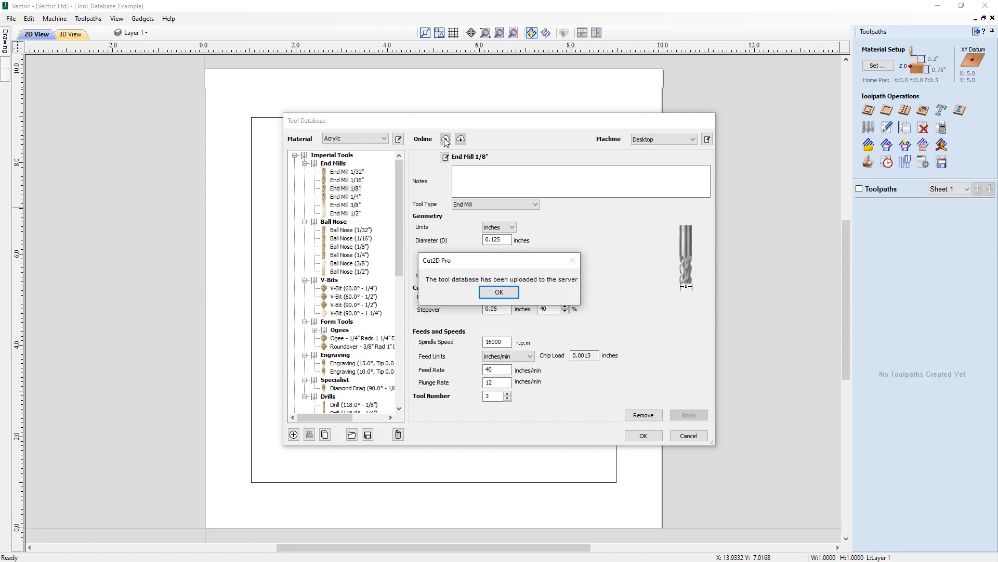
click(503, 296)
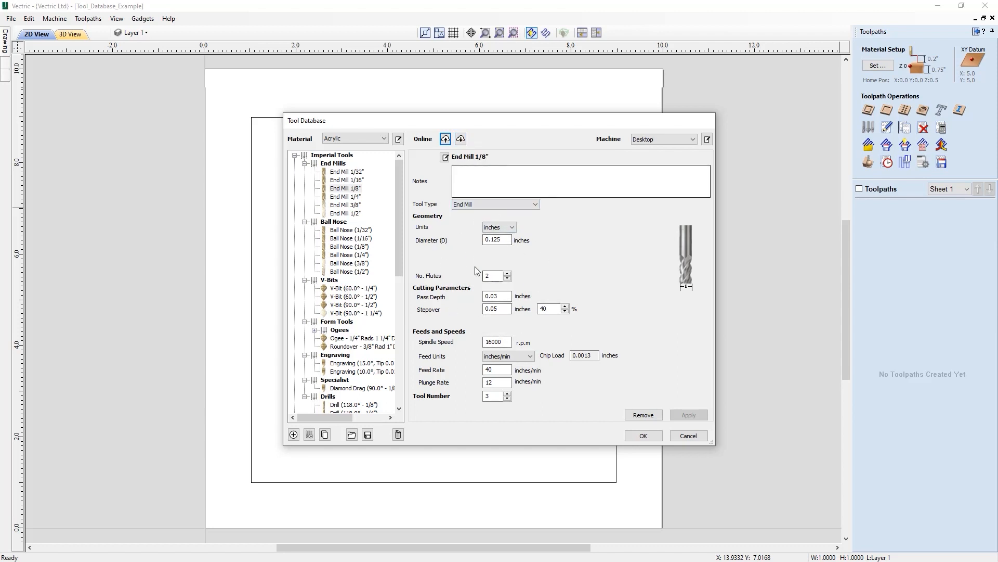
- Set the End Mill 1/8" spindle speed to 18000 r.p.m. and apply the change
click(490, 342)
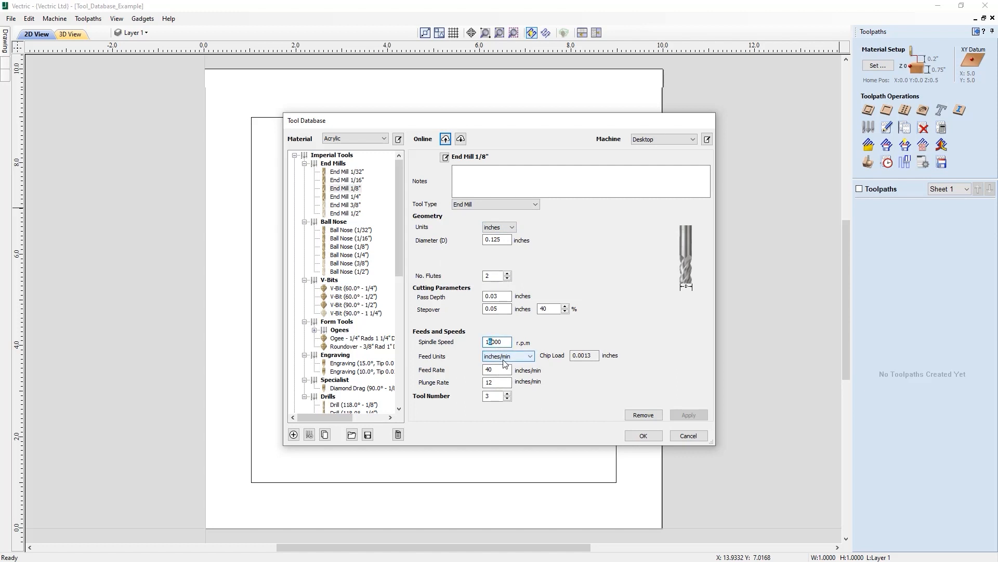
text(8)
click(682, 411)
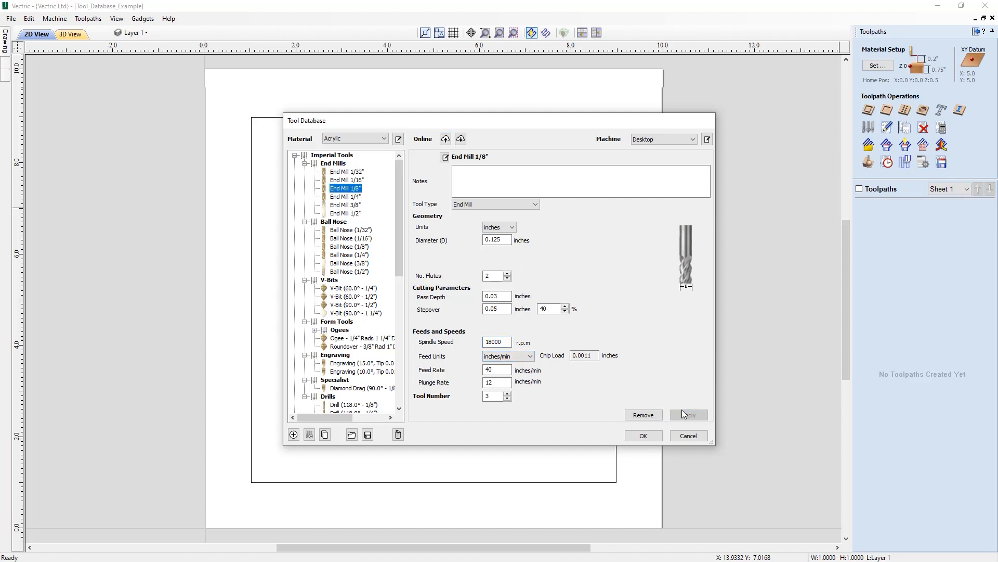
- Download the Cut2D Pro V11 (Current Version) online database over the local tool database, then close the tool database
click(461, 139)
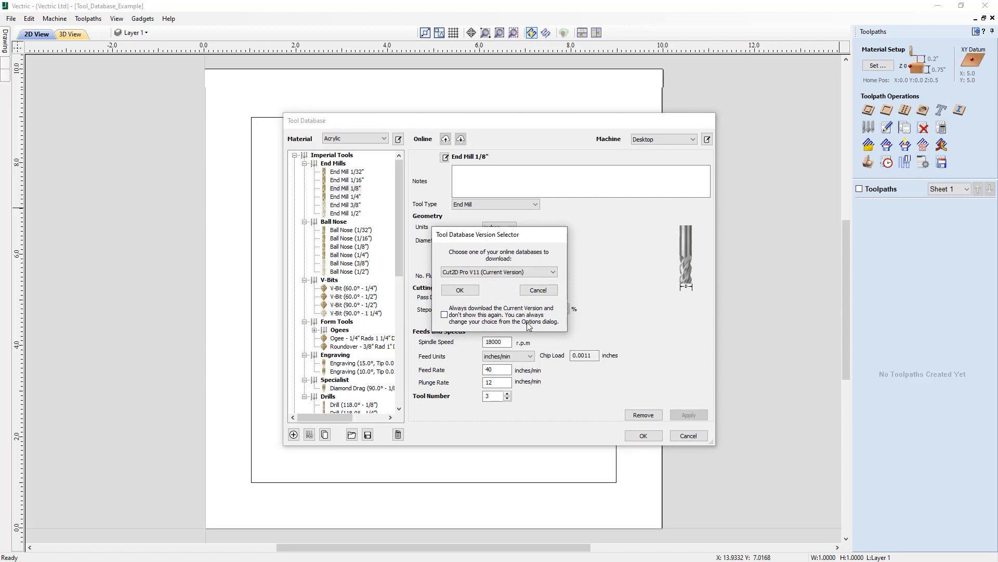
click(500, 273)
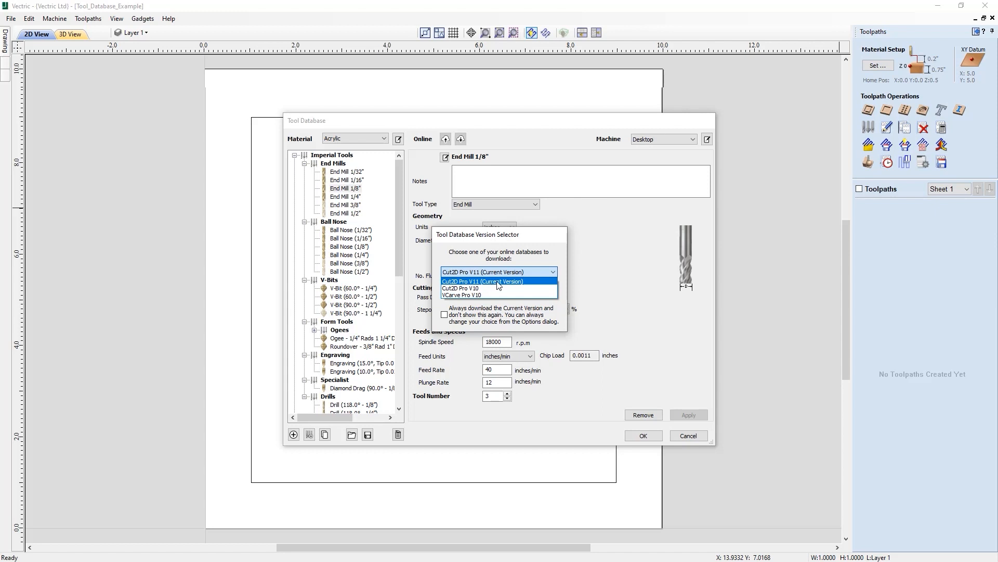
click(497, 281)
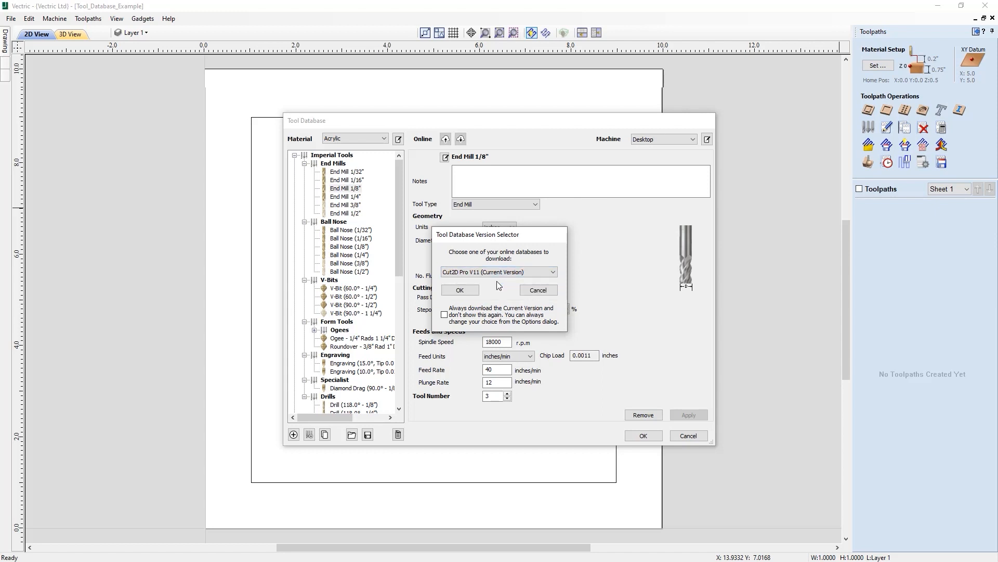
click(460, 291)
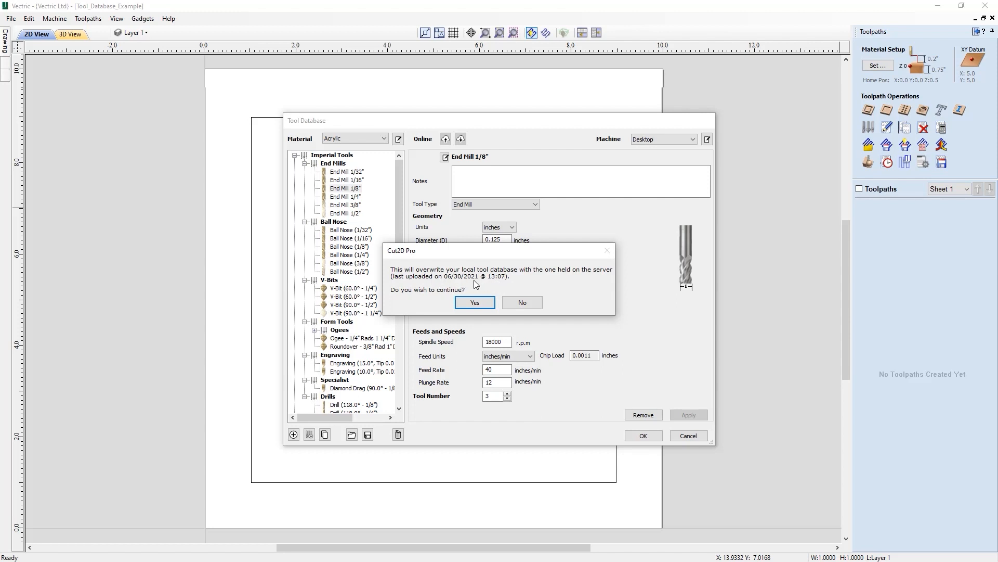
click(476, 304)
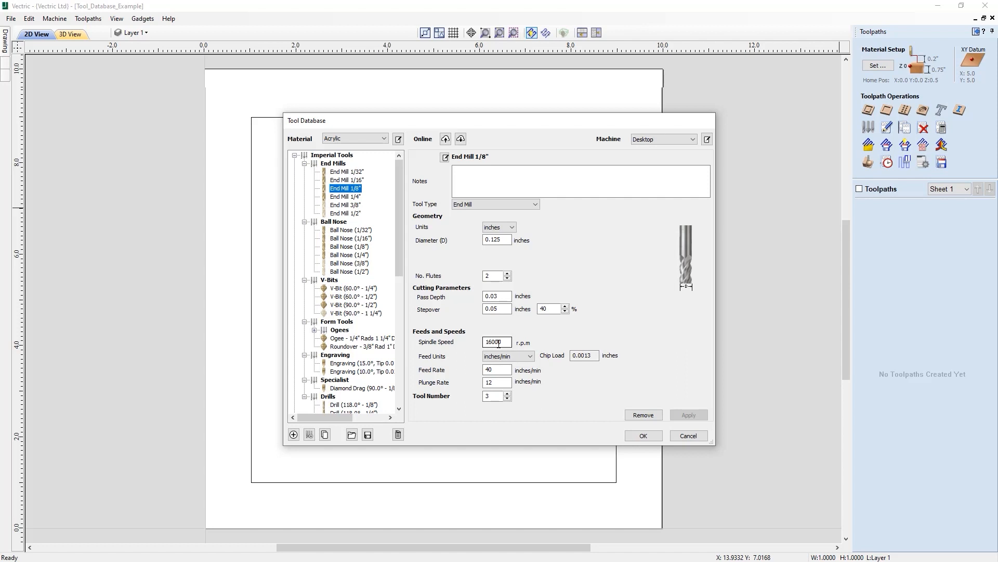
key(Tab)
click(695, 434)
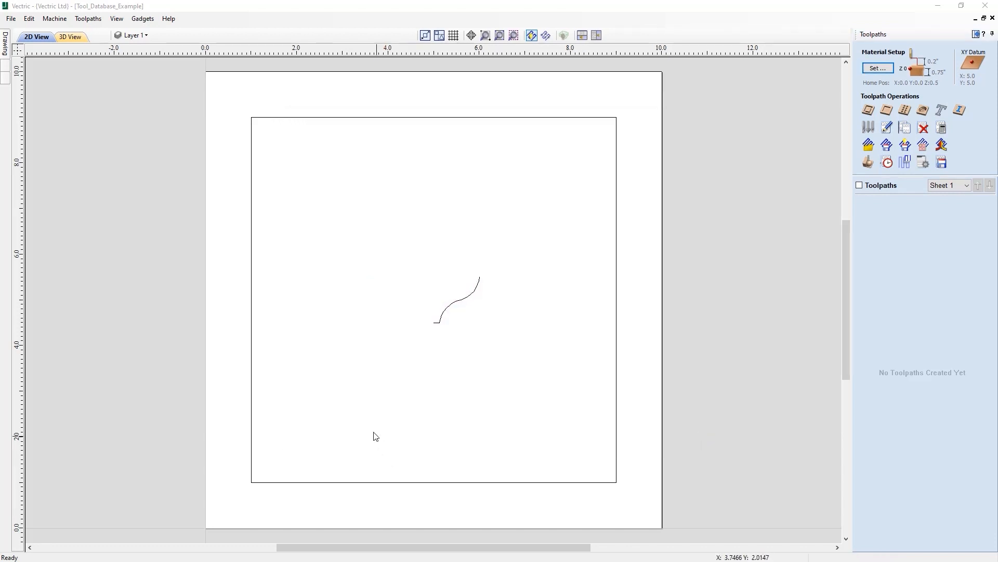
- Open the application data folder and go into its ToolDatabase folder
click(12, 19)
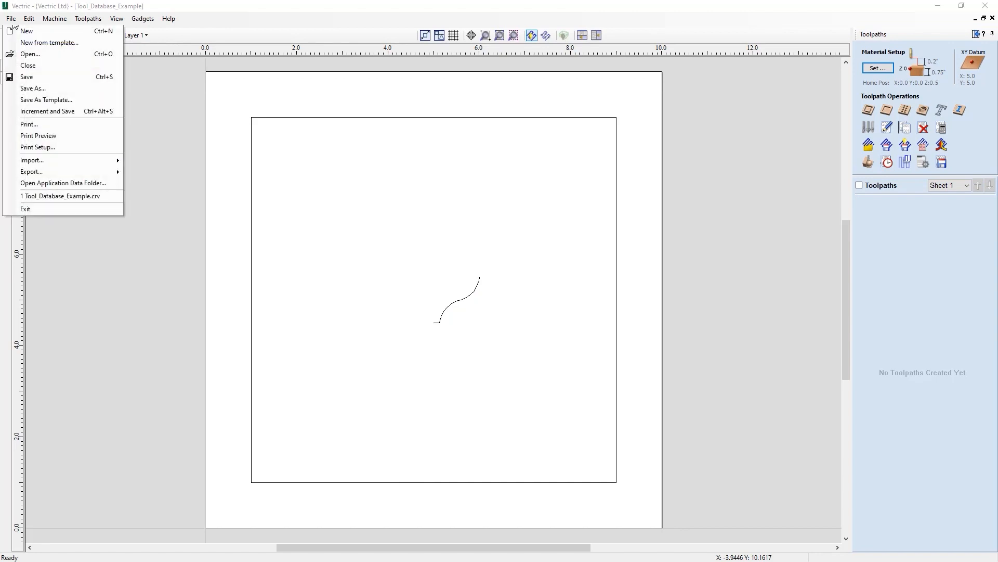
click(79, 187)
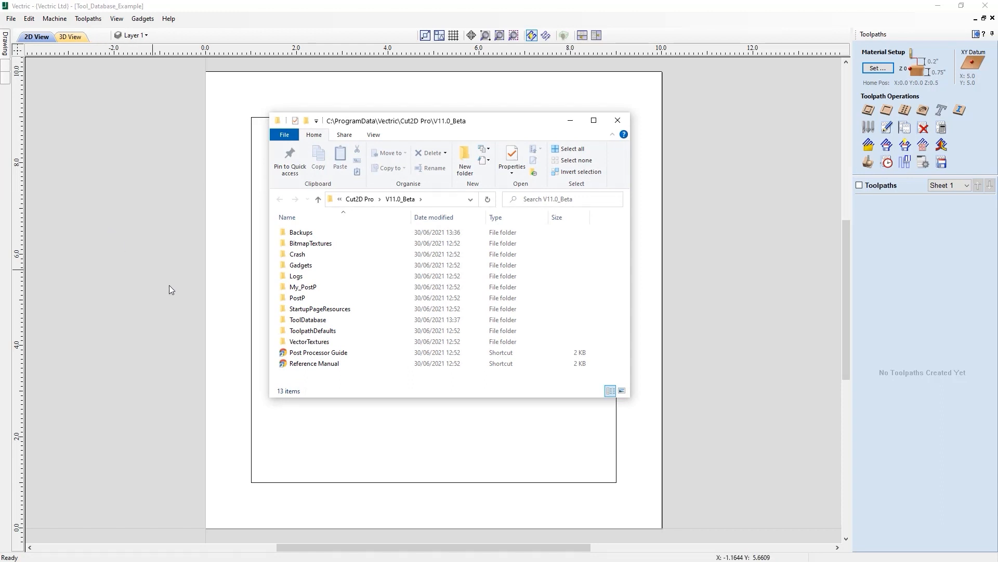
double_click(333, 322)
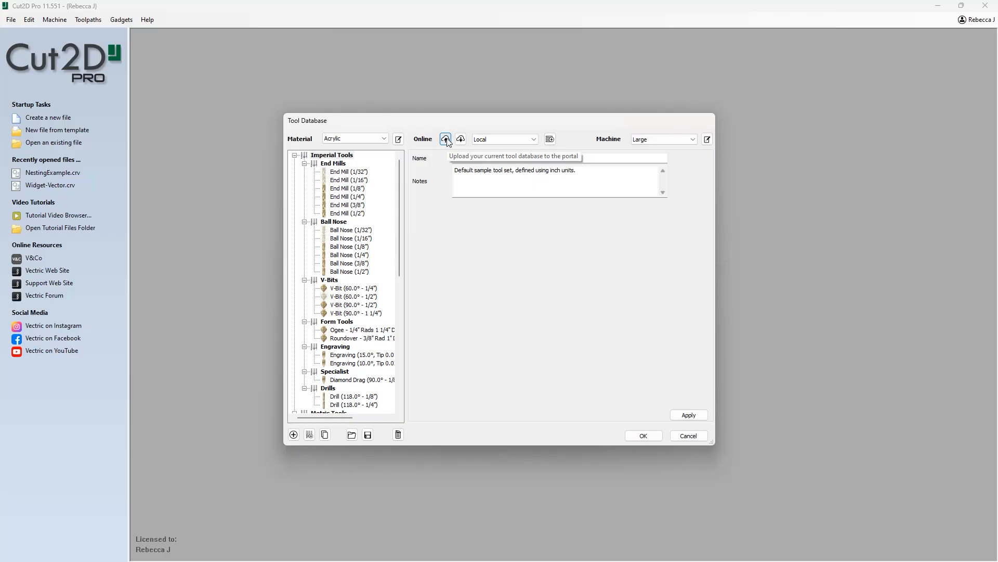
- Upload the local Cut2D Pro tool database to the portal, overwriting the database on the server
click(446, 139)
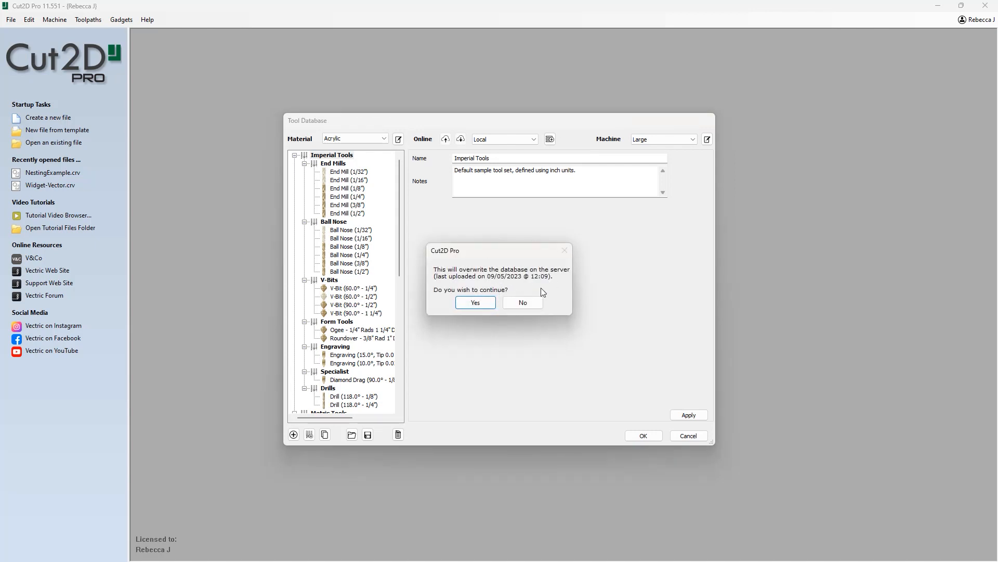
click(483, 305)
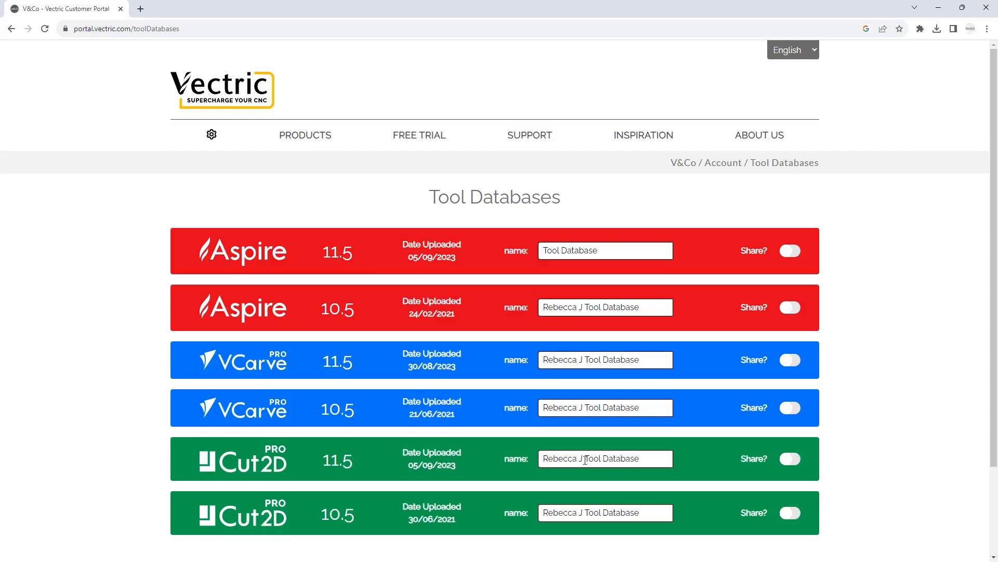
- Rename the Cut2D Pro 11.5 database on the portal, replacing the owner's name before "Tool Database" with the owner's nickname
drag(587, 459, 535, 463)
text(Beki's)
click(660, 458)
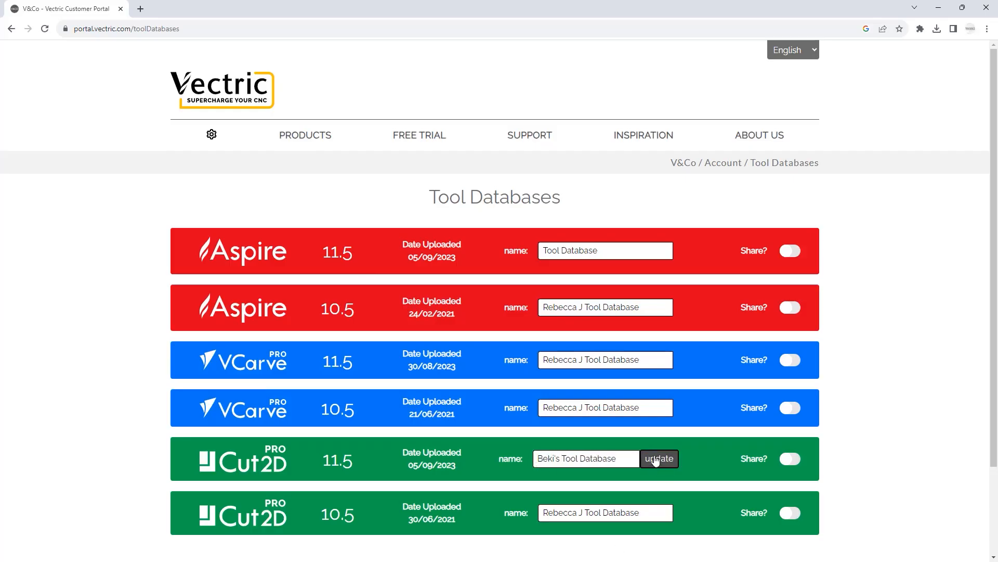
- Enable sharing for the Cut2D Pro 11.5 tool database and copy its share link
click(789, 460)
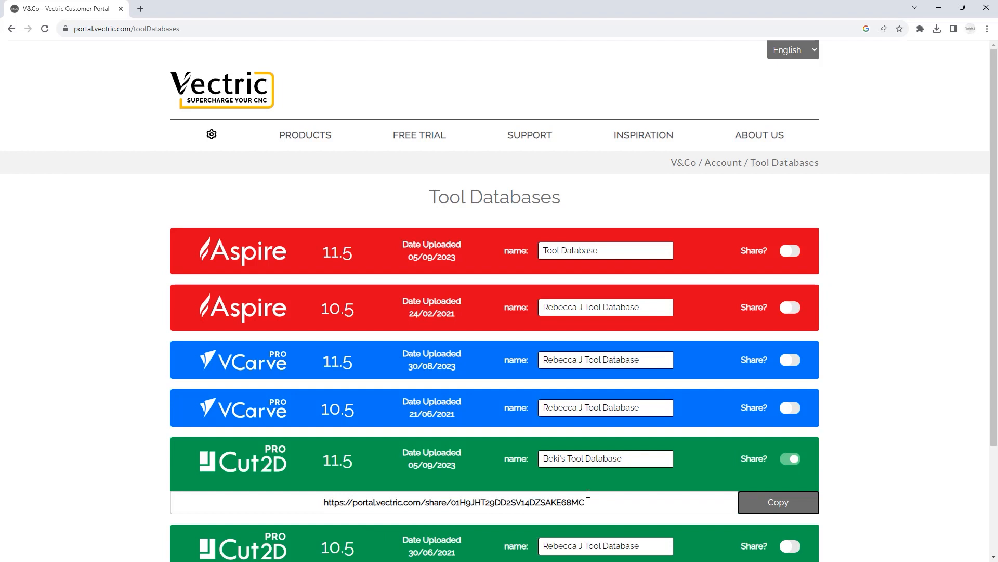
click(780, 503)
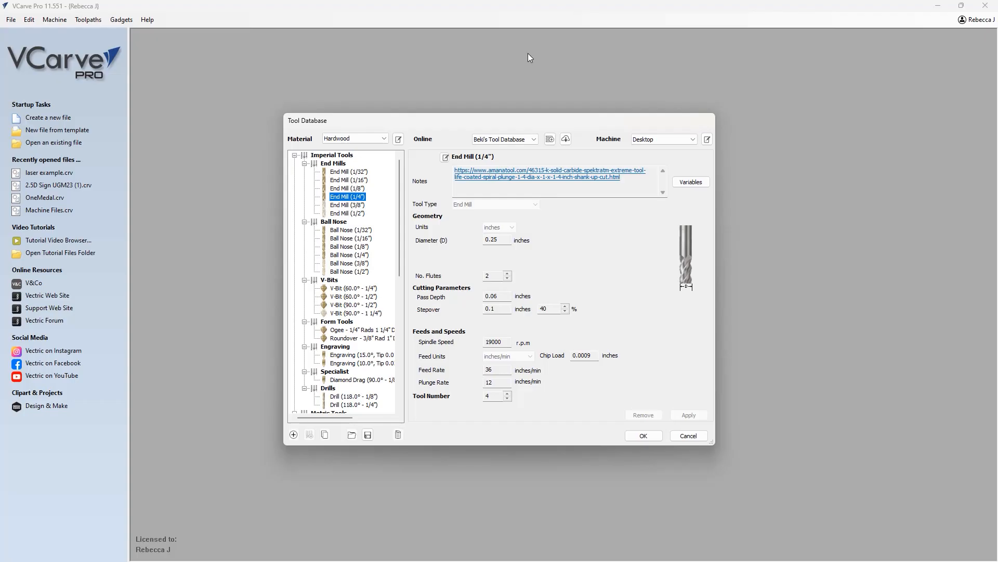
- Switch to VCarve Pro and download the latest version of the linked shared tool database
click(565, 140)
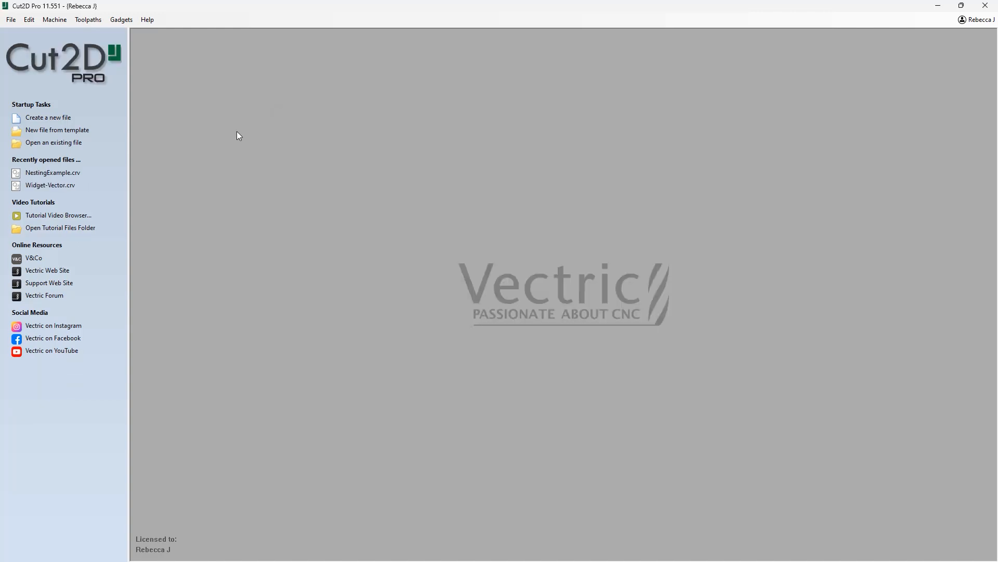
- Switch to Cut2D Pro, open its tool database and upload the local database again, replacing the server copy
click(89, 21)
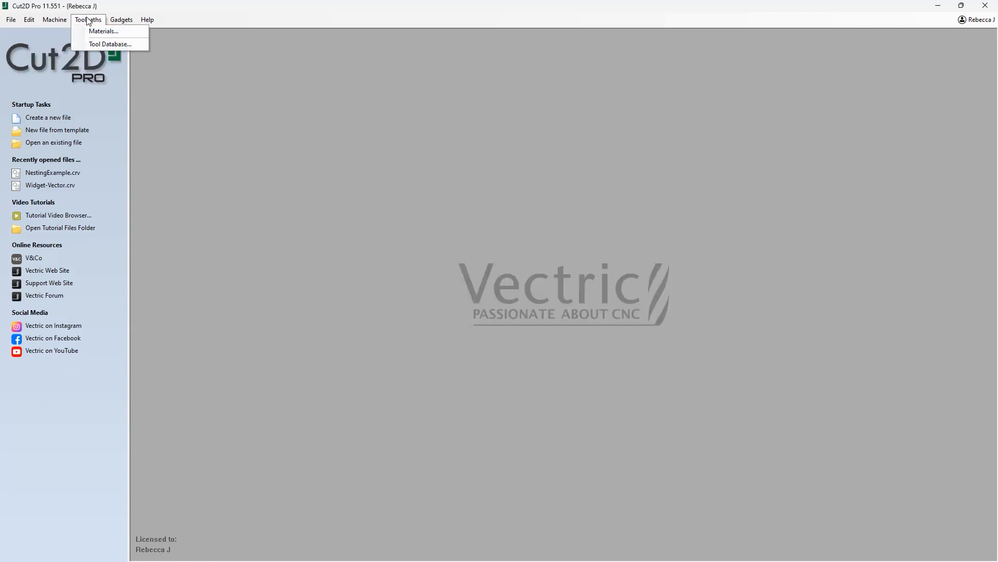
click(124, 47)
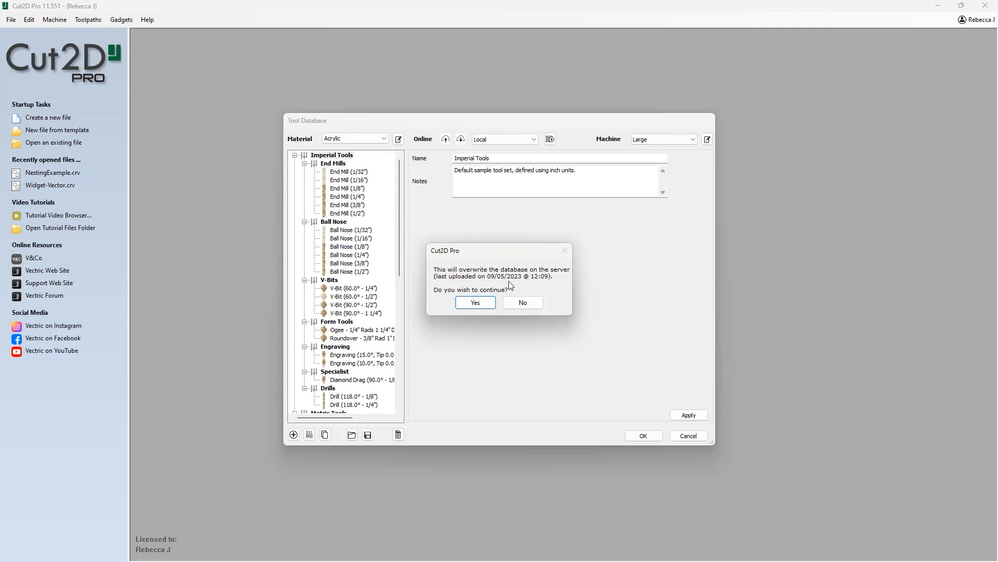
click(475, 303)
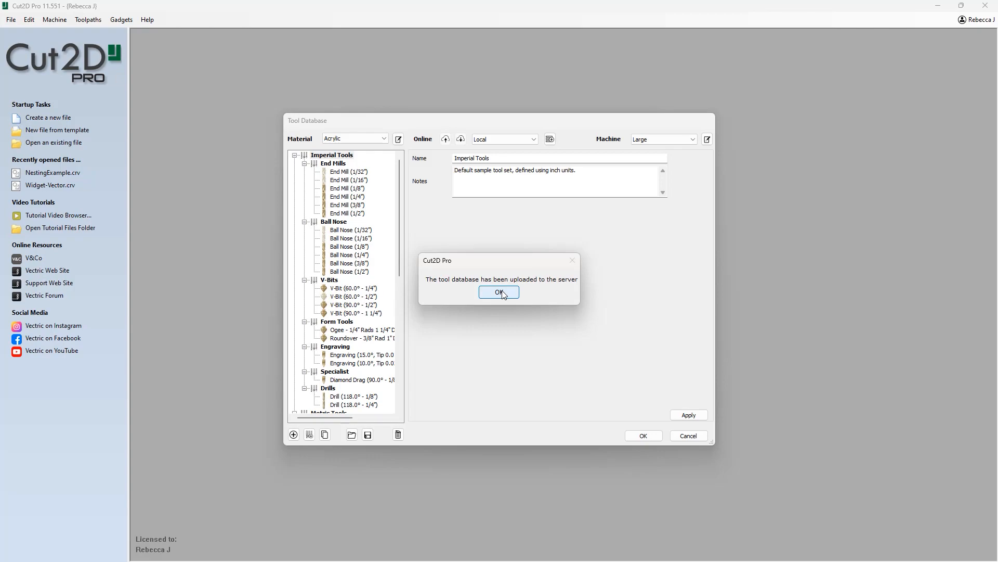
- Dismiss the upload notice and open portal.vectric.com/toolDatabases in the browser
click(499, 293)
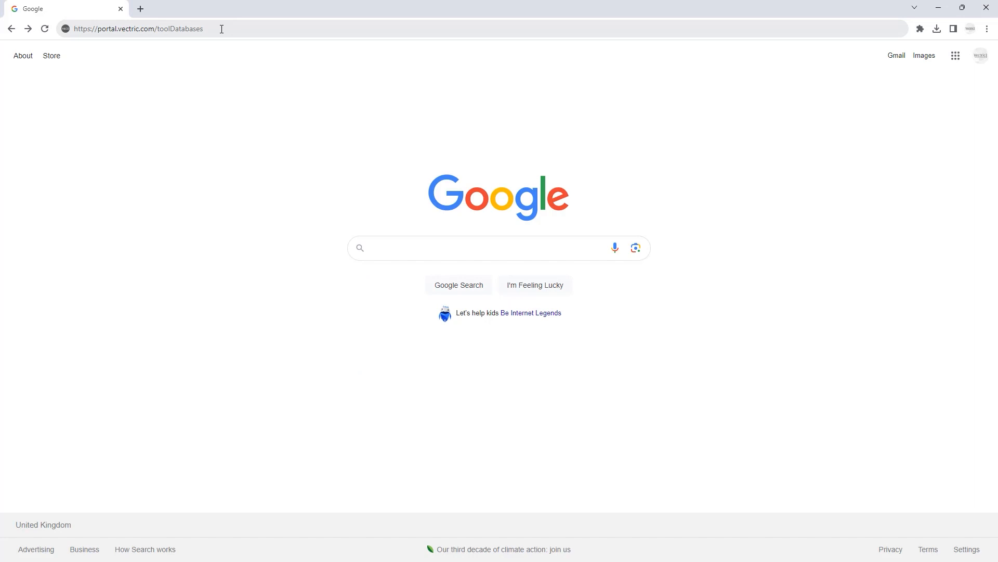
click(165, 29)
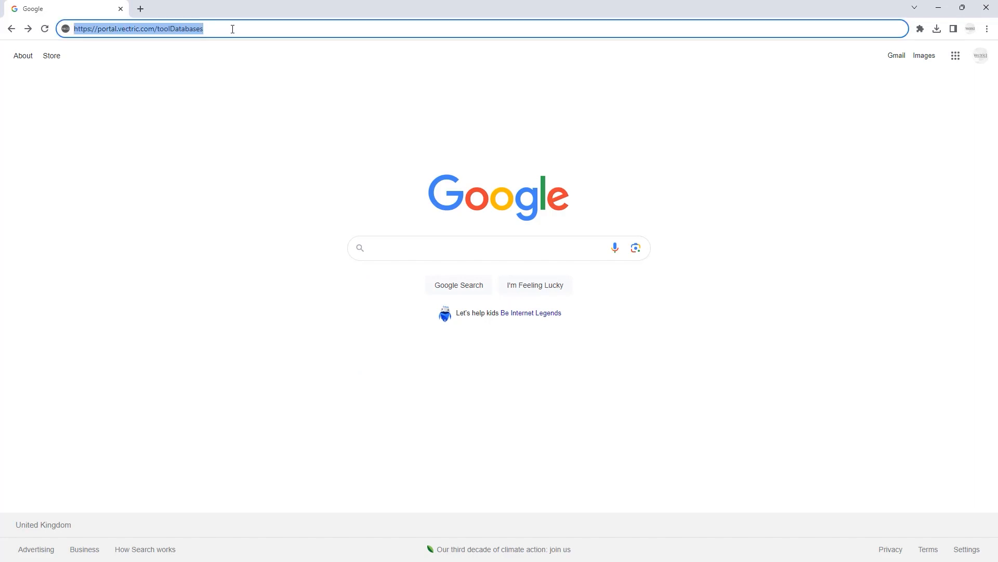
key(Return)
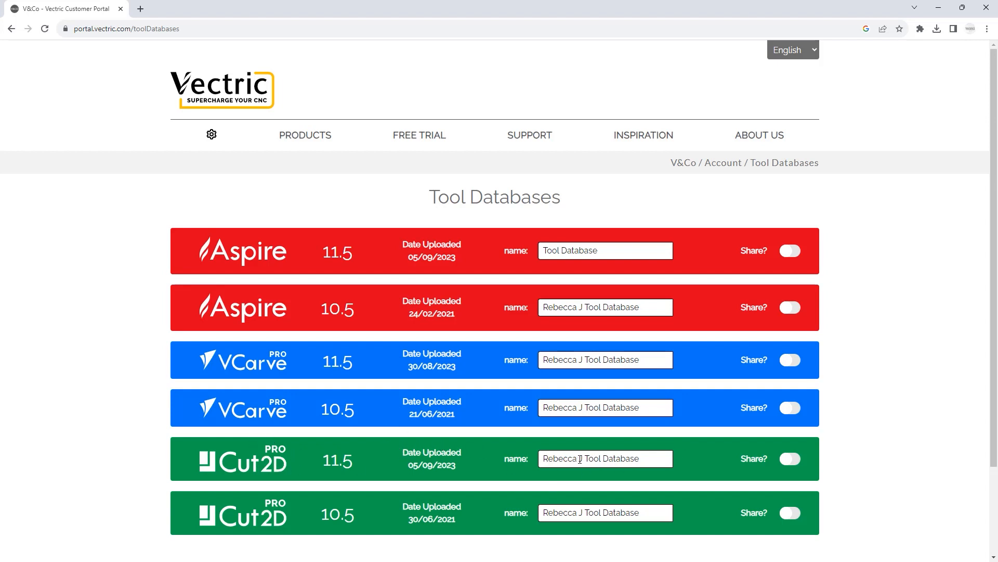
- Rename the Cut2D Pro 11.5 database with the owner's nickname before "Tool Database", and enable sharing to copy its link
drag(586, 460, 535, 463)
text(Beki's)
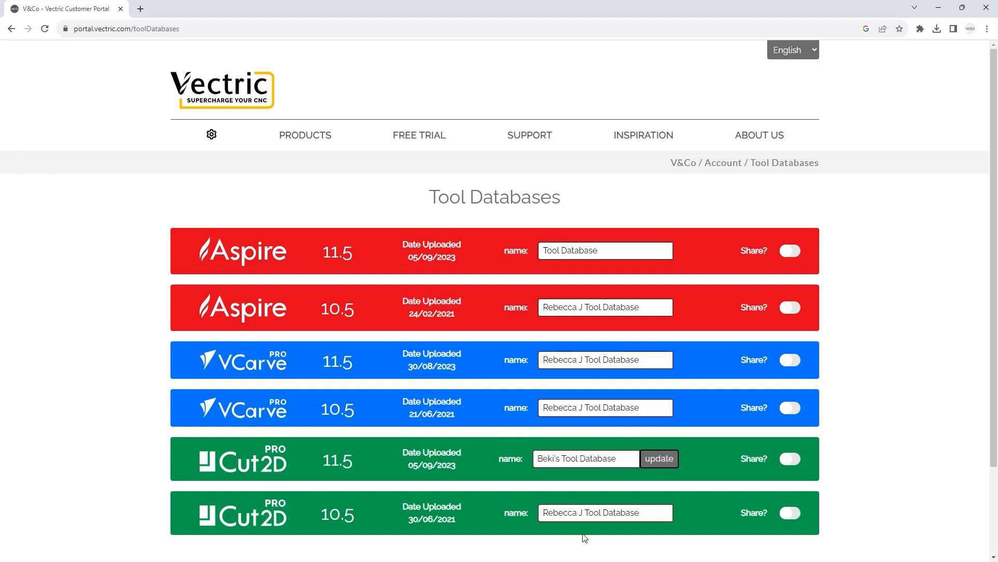
click(655, 462)
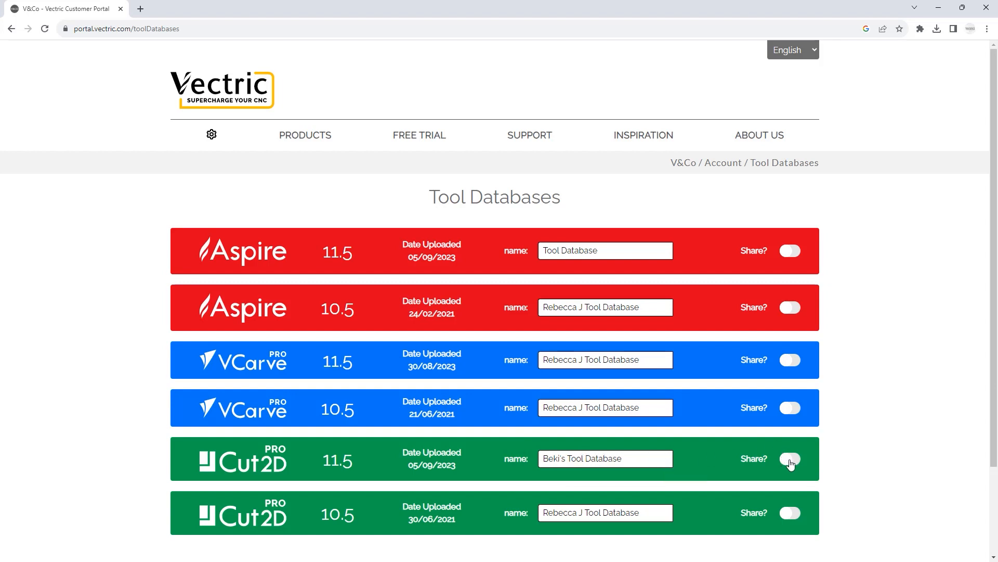
click(788, 459)
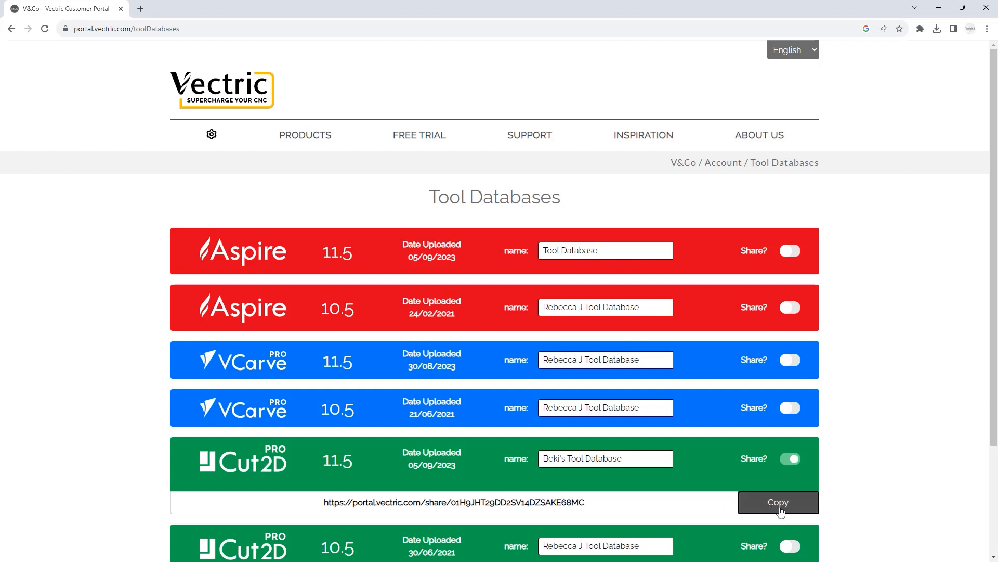
click(783, 509)
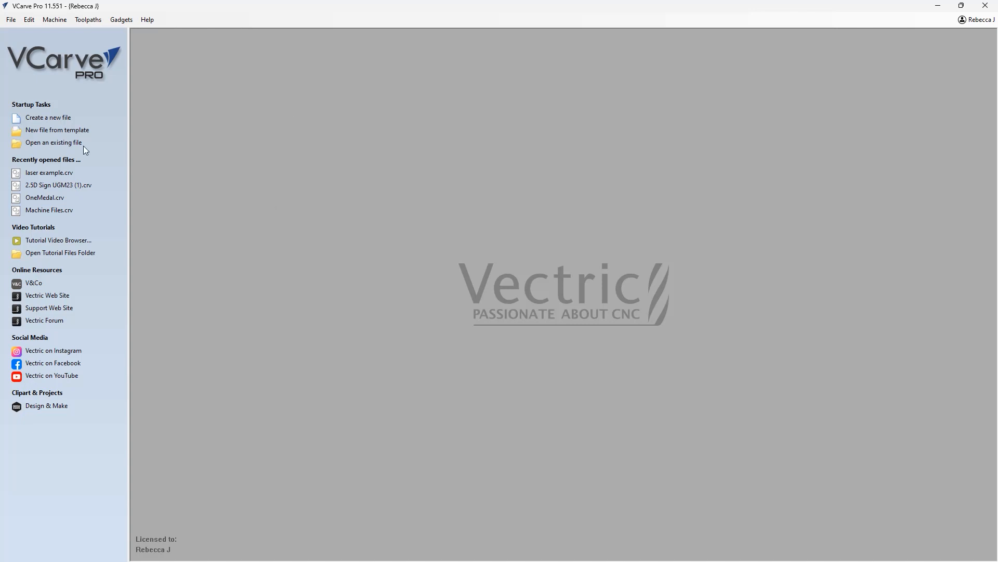
- Switch to VCarve Pro, open its tool database and add the copied share link as a remote tool database
click(91, 17)
click(99, 42)
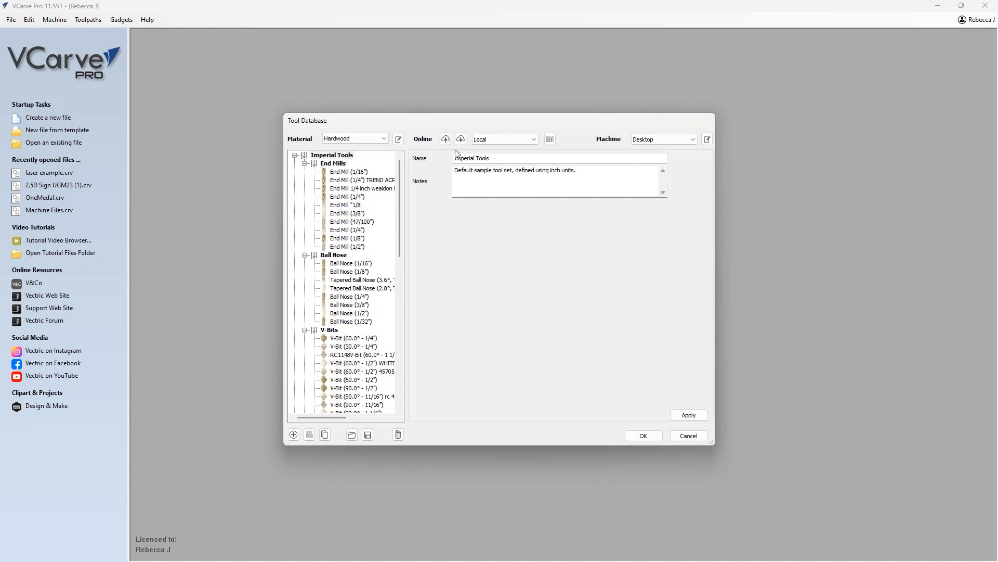
click(550, 140)
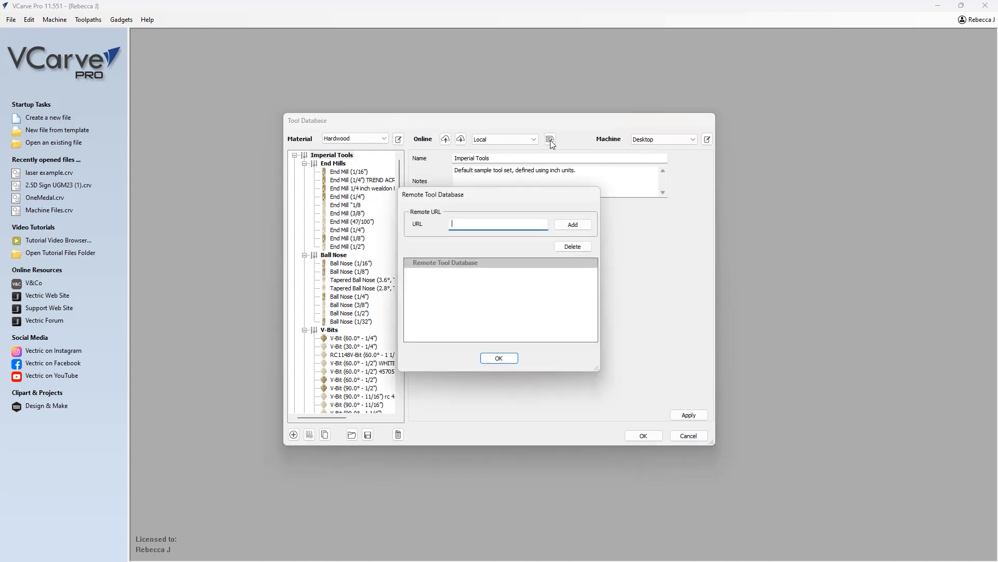
right_click(464, 223)
click(497, 274)
click(574, 229)
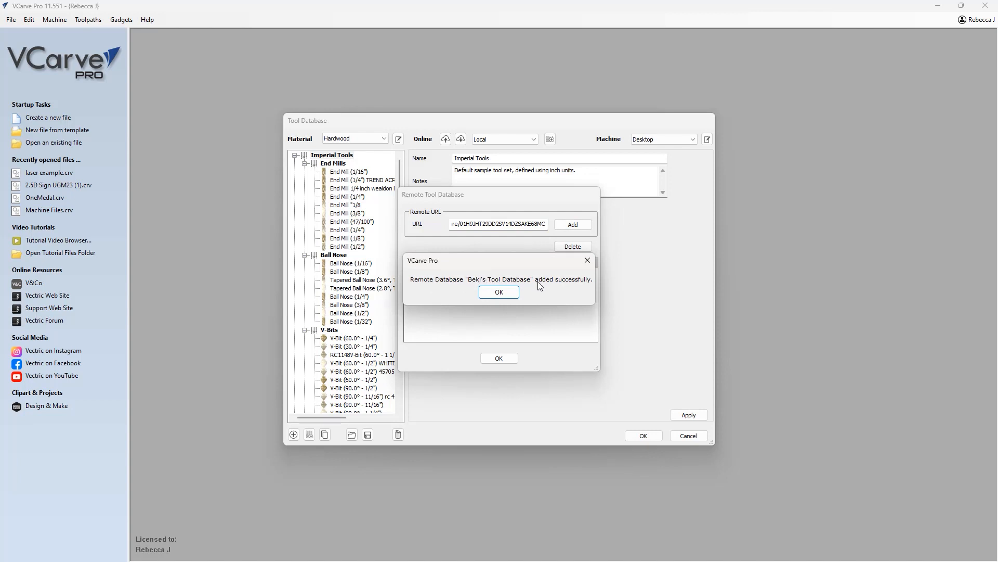
click(502, 293)
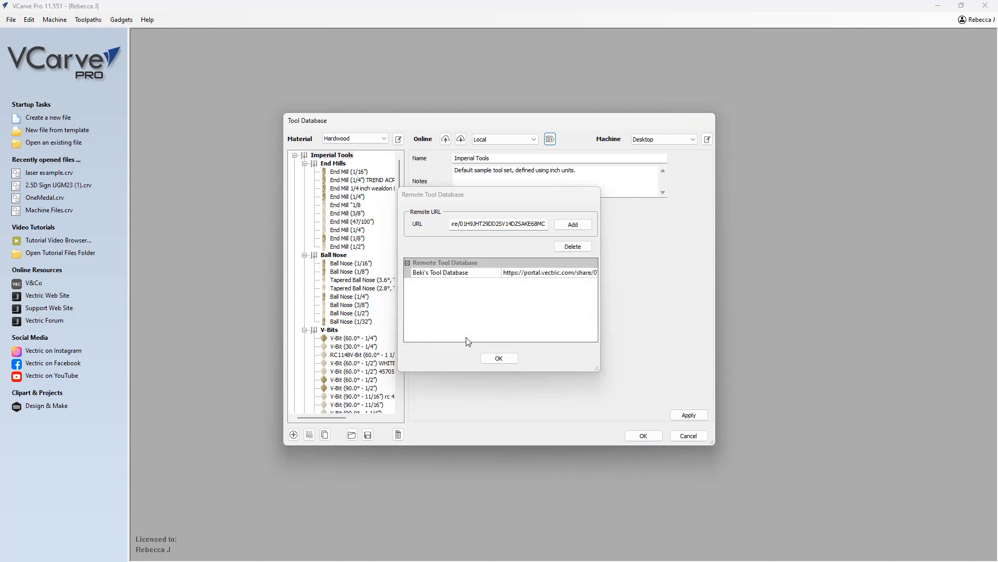
click(498, 358)
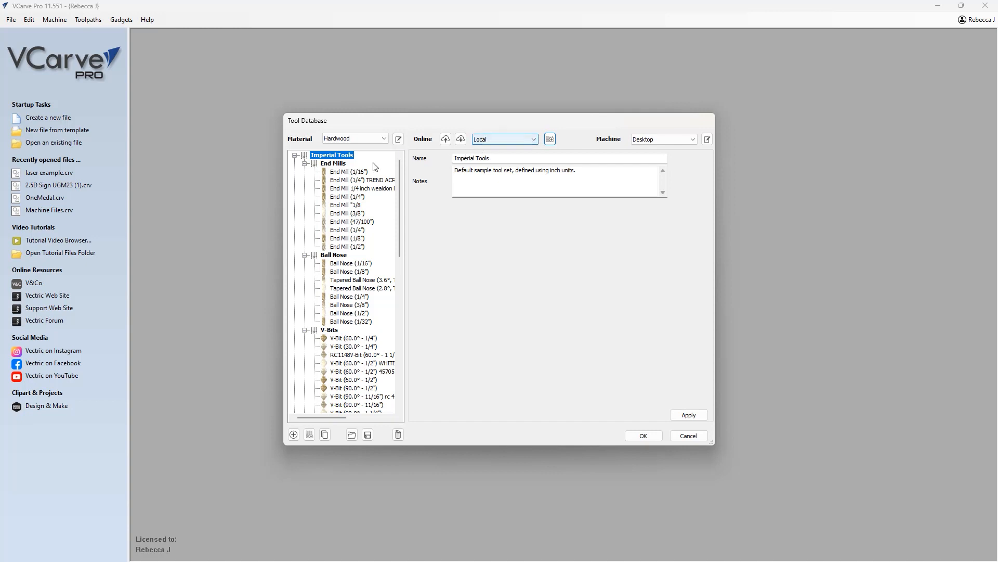
- Load the shared remote tool database and browse its 1/32", 1/16", 1/8" and 1/4" end mills
click(533, 139)
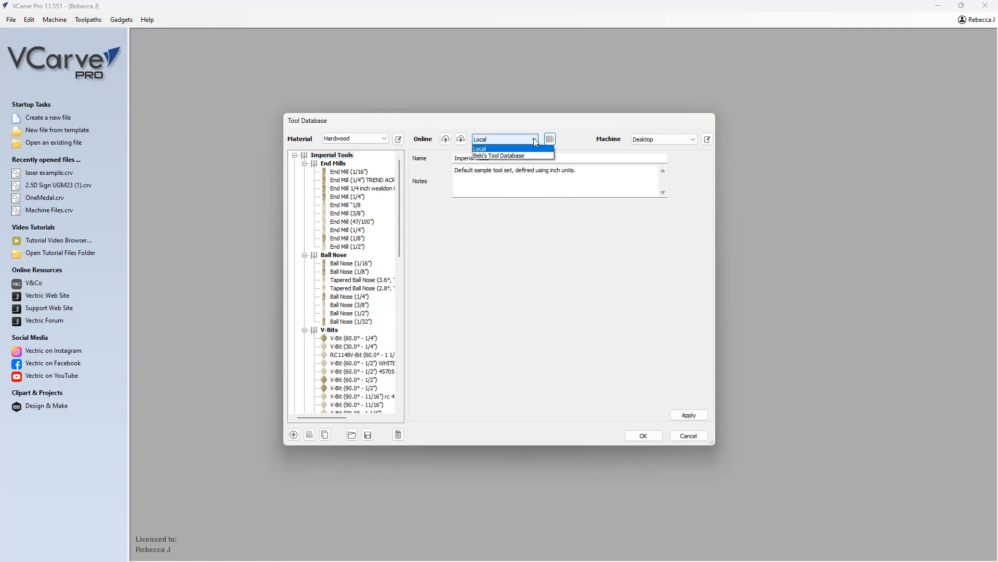
click(509, 156)
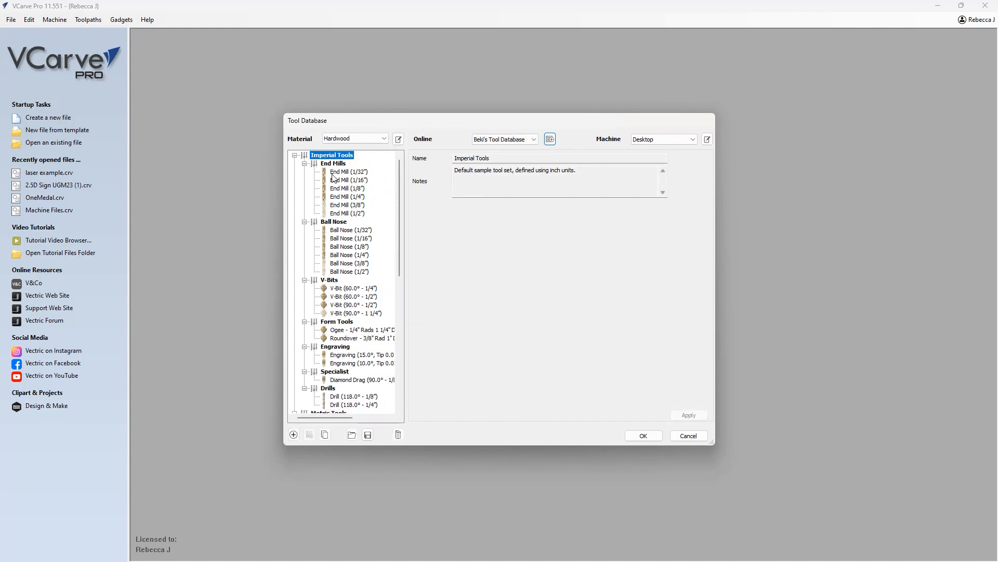
click(347, 172)
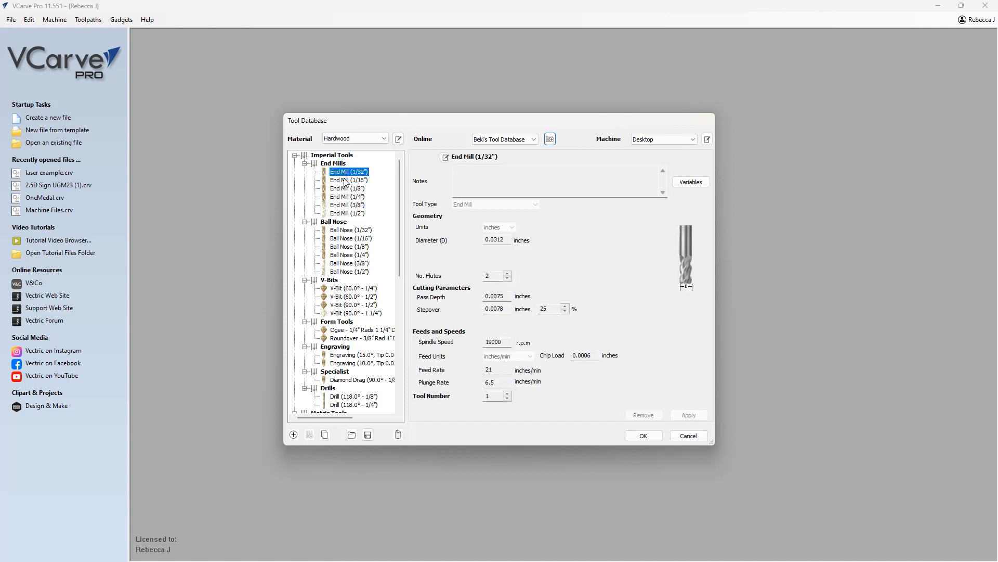
click(345, 181)
click(347, 188)
click(347, 197)
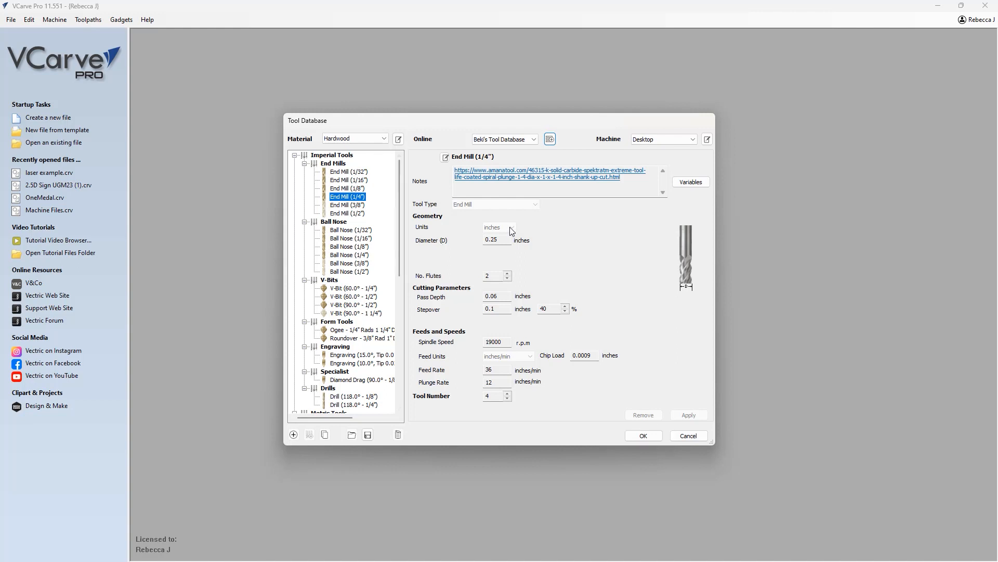
- Examine the pass depth, stepover, spindle speed, feed rate and plunge rate of the remote 1/4" end mill
click(502, 295)
click(495, 310)
click(550, 310)
click(496, 342)
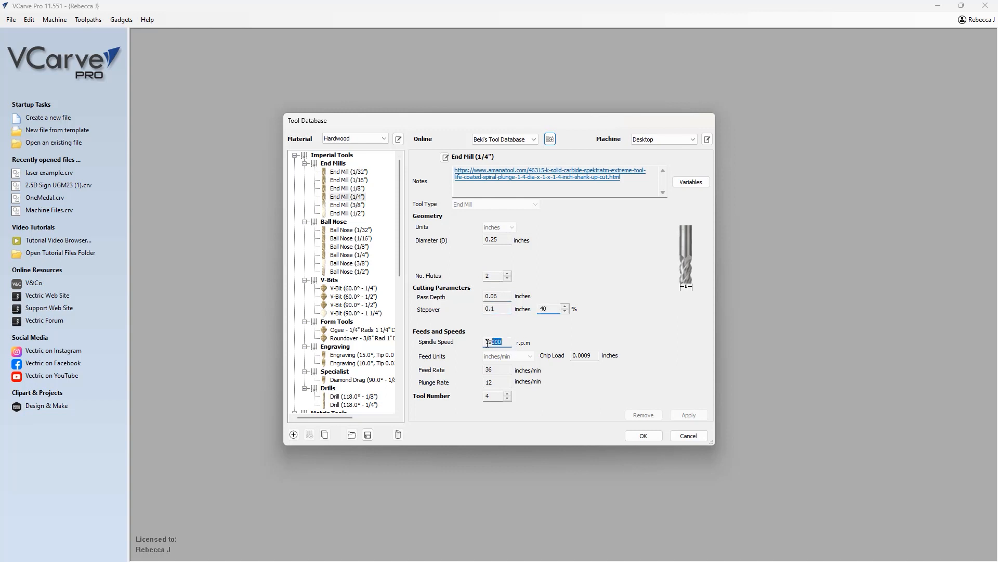
click(494, 369)
click(494, 383)
click(496, 382)
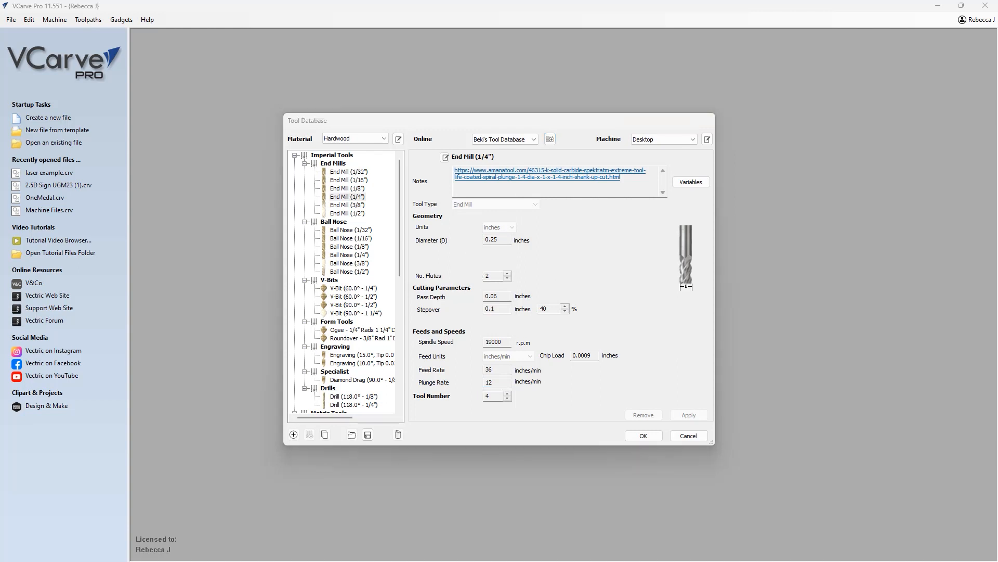
click(458, 125)
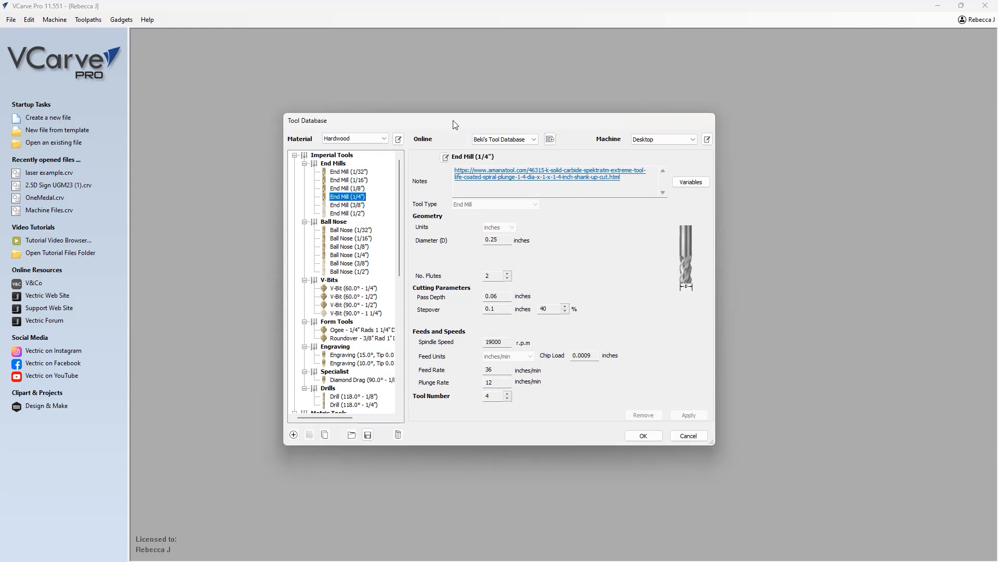
- Copy the remote End Mill (1/32") to the local database for the Desktop machine and Hardwood material
click(344, 172)
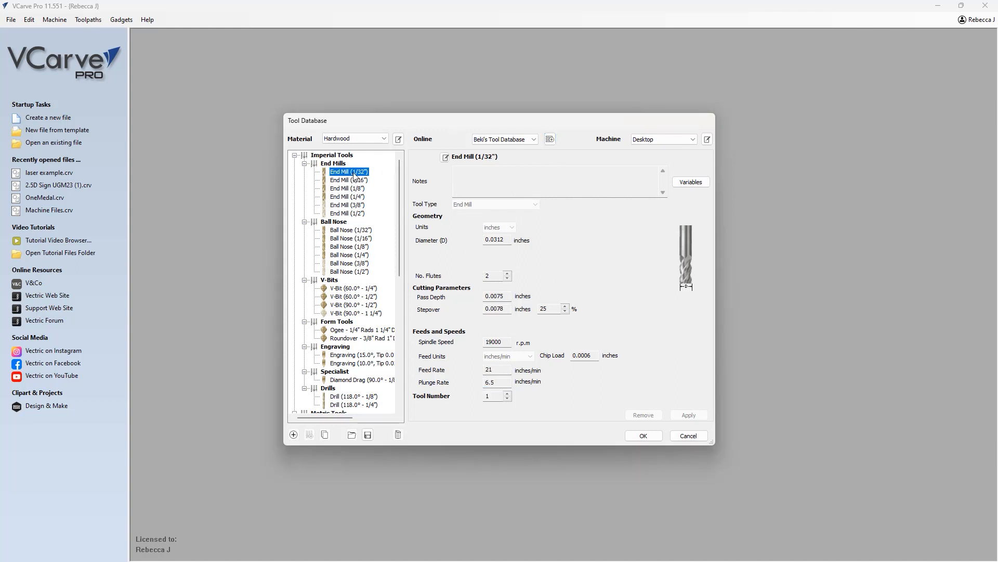
right_click(355, 176)
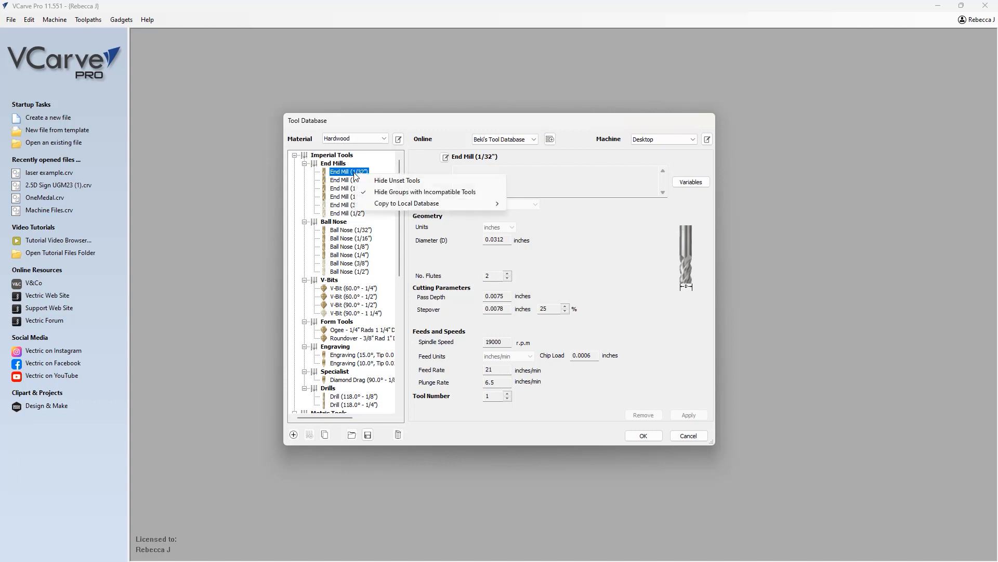
mouse_move(424, 205)
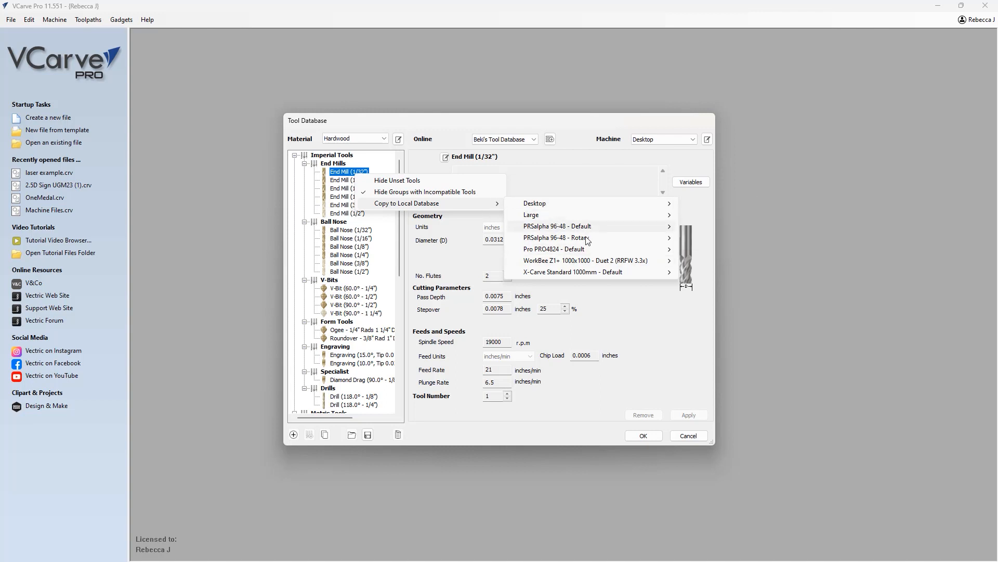
mouse_move(544, 208)
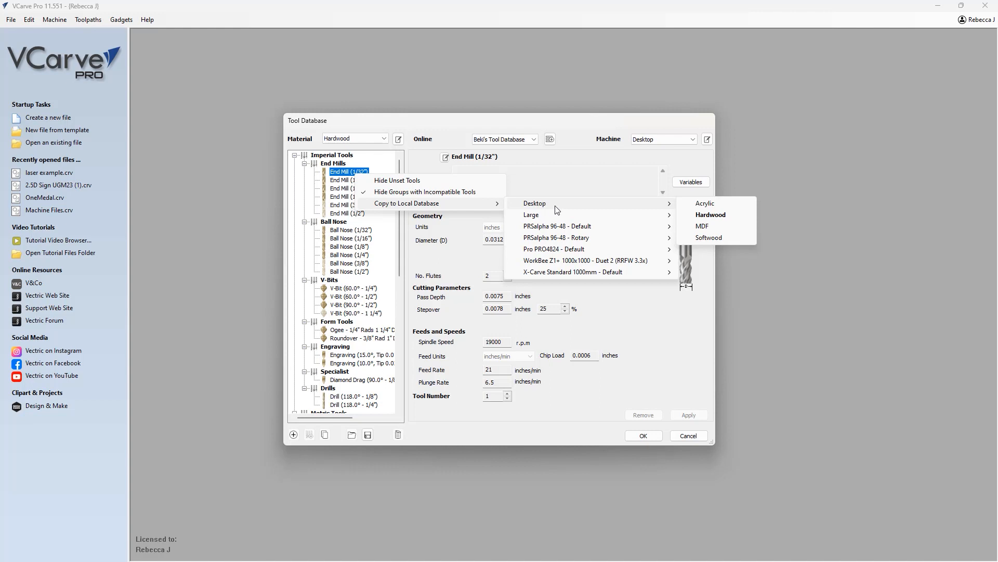
click(719, 215)
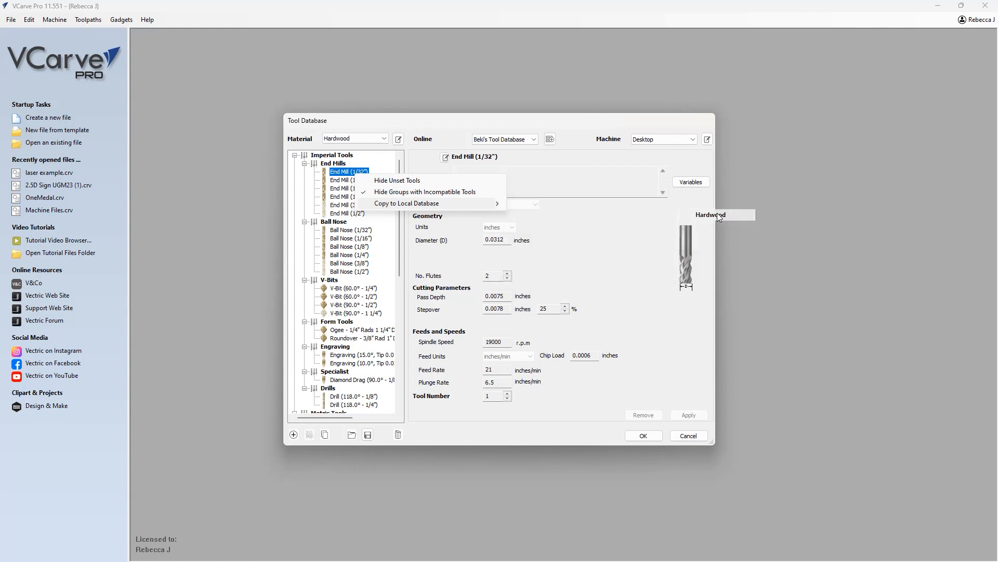
- Return to the Local tool database and check the feed rate of the copied 1/32" end mill
click(528, 140)
click(488, 154)
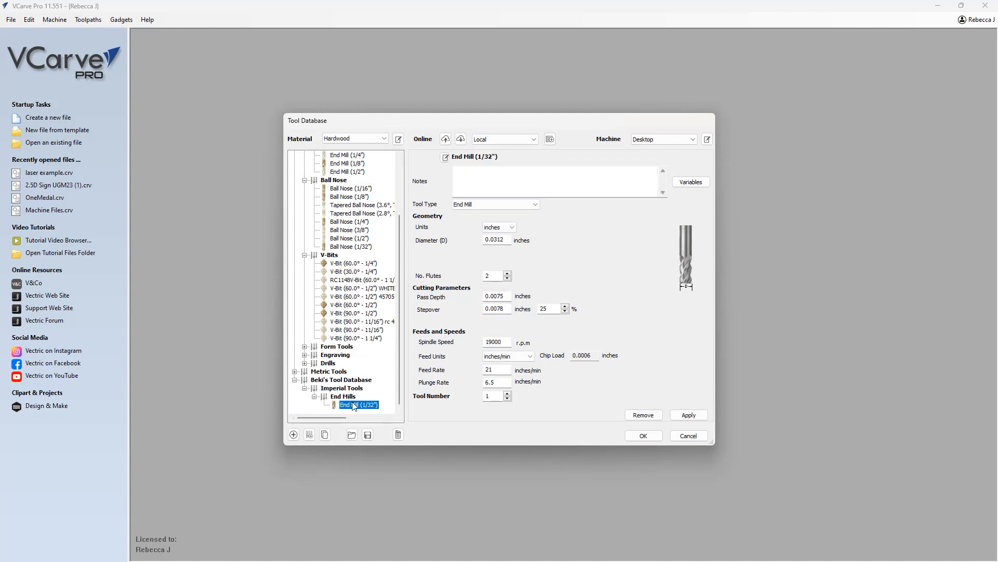
drag(501, 368, 473, 369)
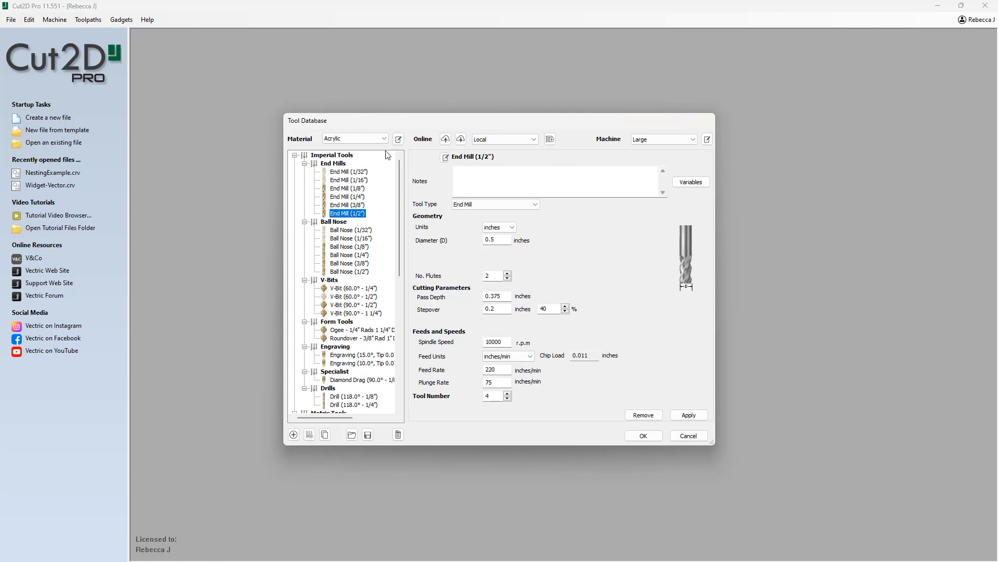
- Switch to Cut2D Pro and, for MDF, add a 1.5-inch diameter End Mill and create its cutting settings
click(378, 138)
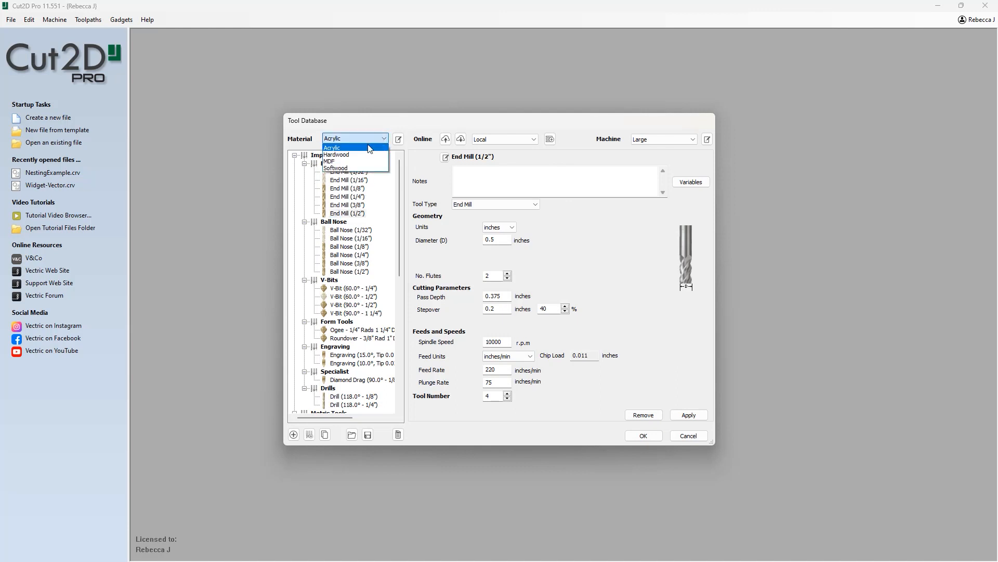
click(337, 162)
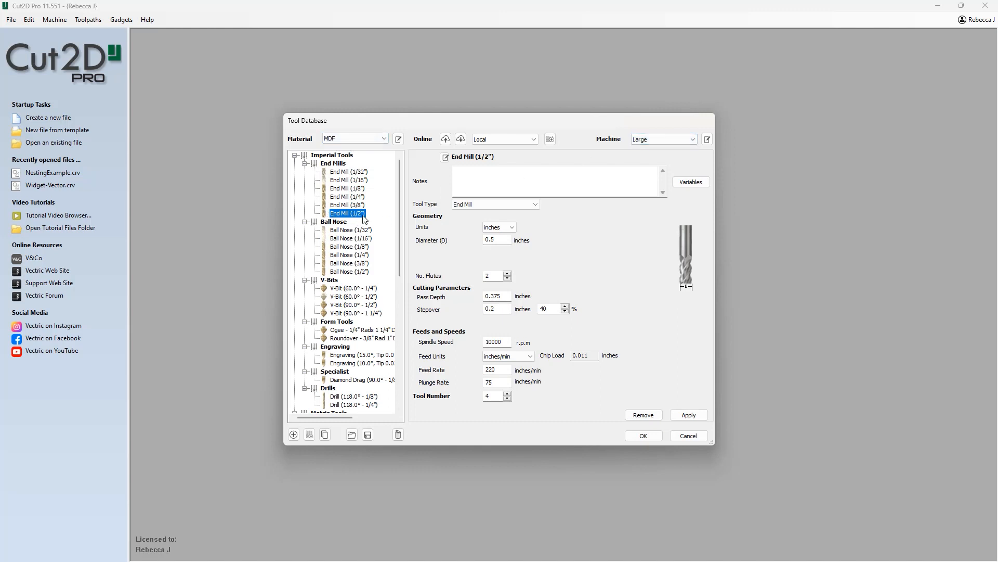
click(293, 434)
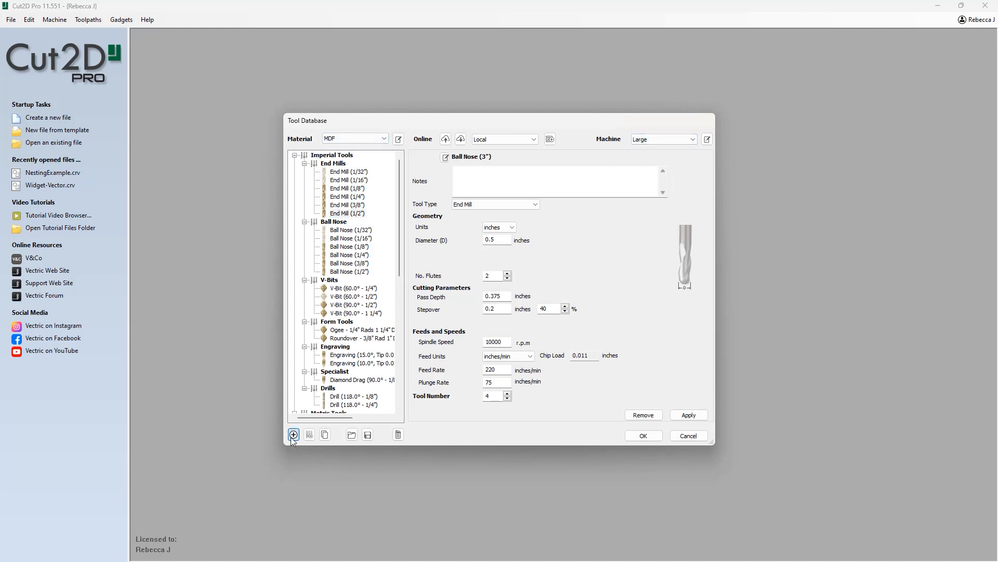
click(519, 205)
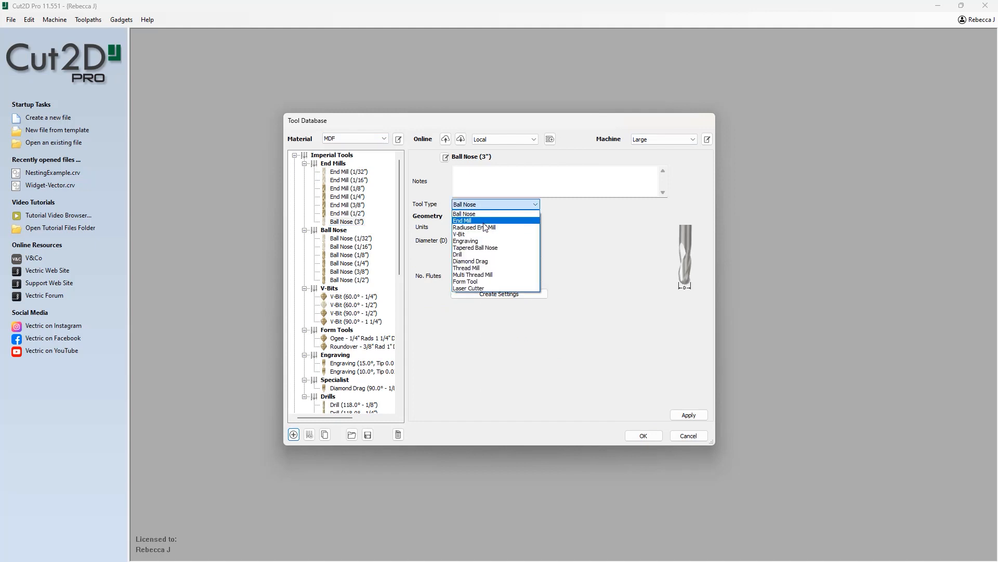
click(482, 221)
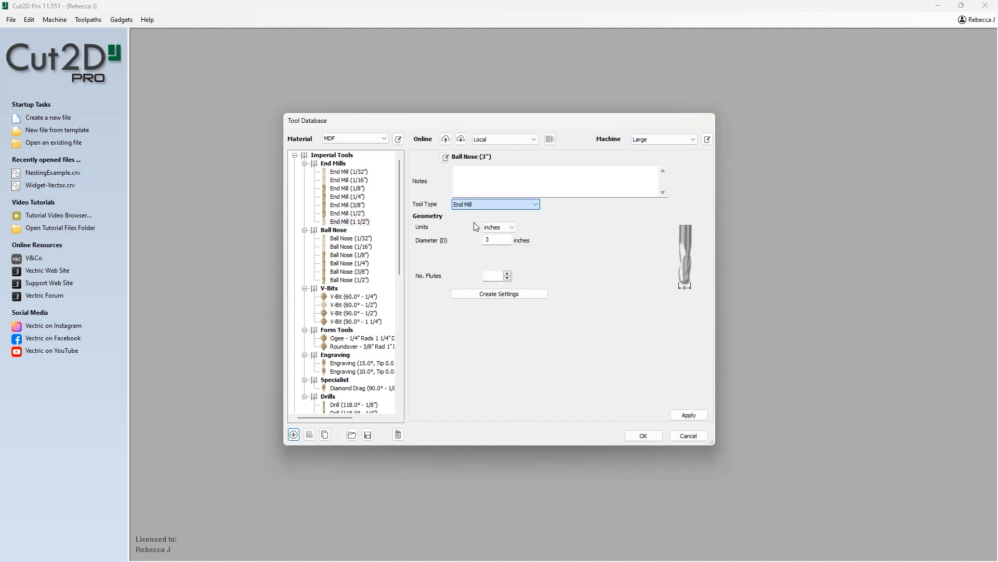
click(500, 294)
- Set the new 1 1/2" end mill's pass depth to 0.05 inches and apply the change
drag(489, 297, 506, 299)
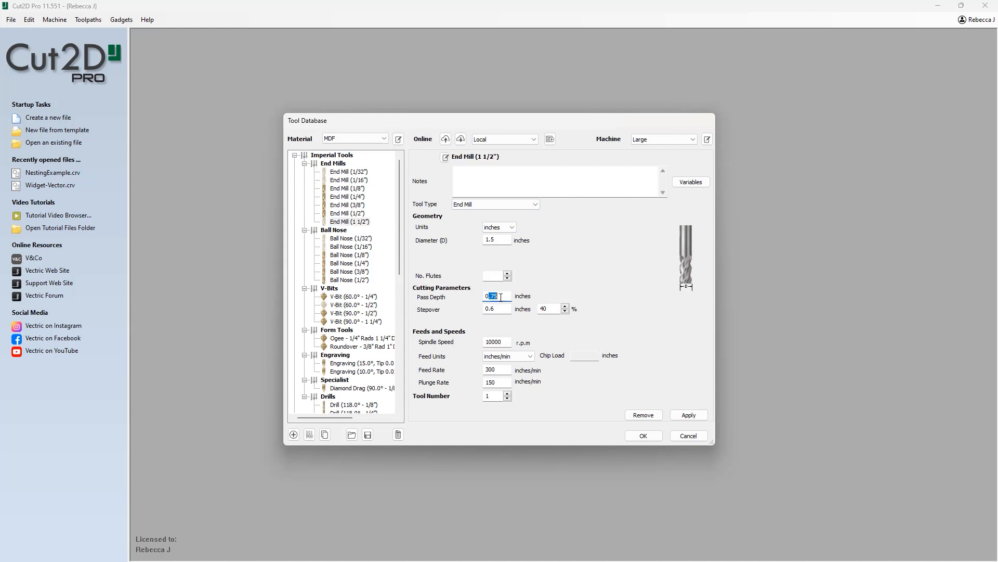
text(0.)
key(shift+Left)
key(shift+Left)
key(shift+Left)
text(.)
click(688, 415)
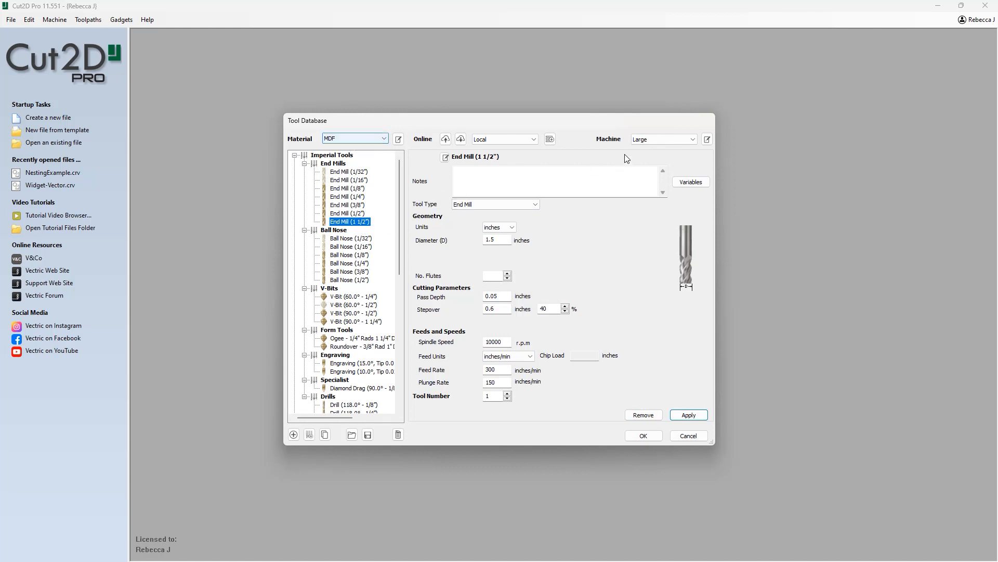
- Upload the updated local tool database, overwriting the copy on the server
click(445, 139)
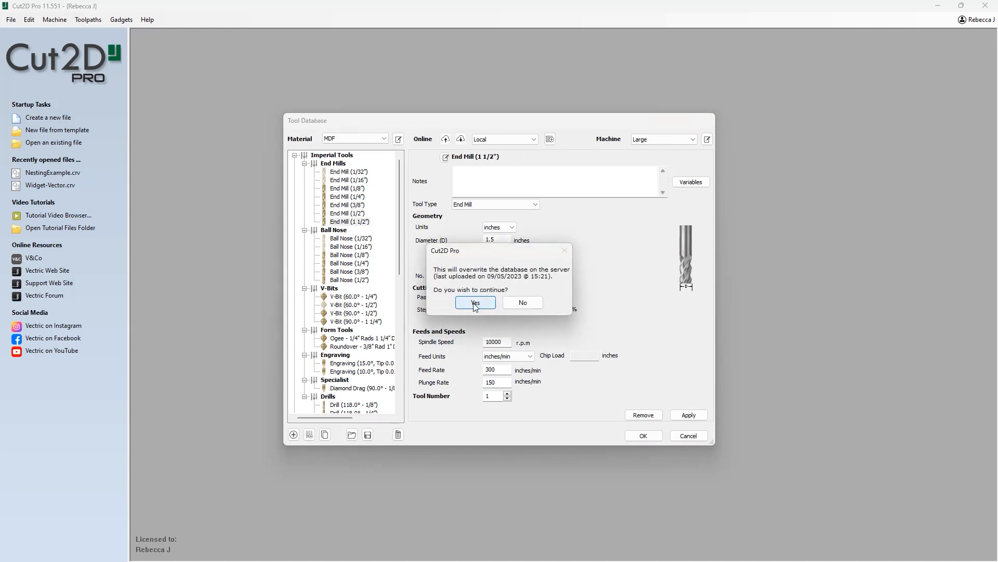
click(475, 304)
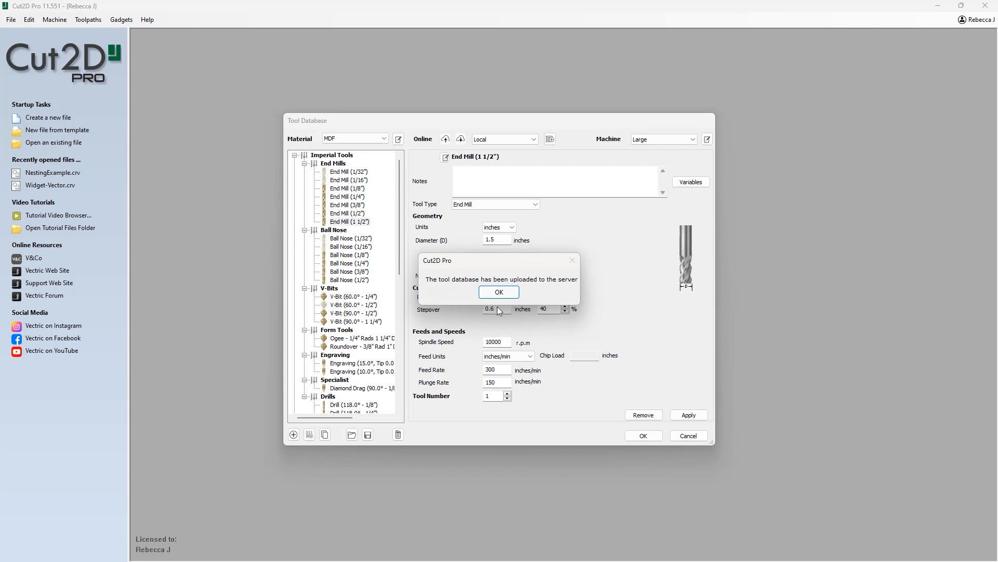
- Switch to VCarve Pro, show the linked online tool database and update it from the server, overwriting the current remote copy
click(499, 292)
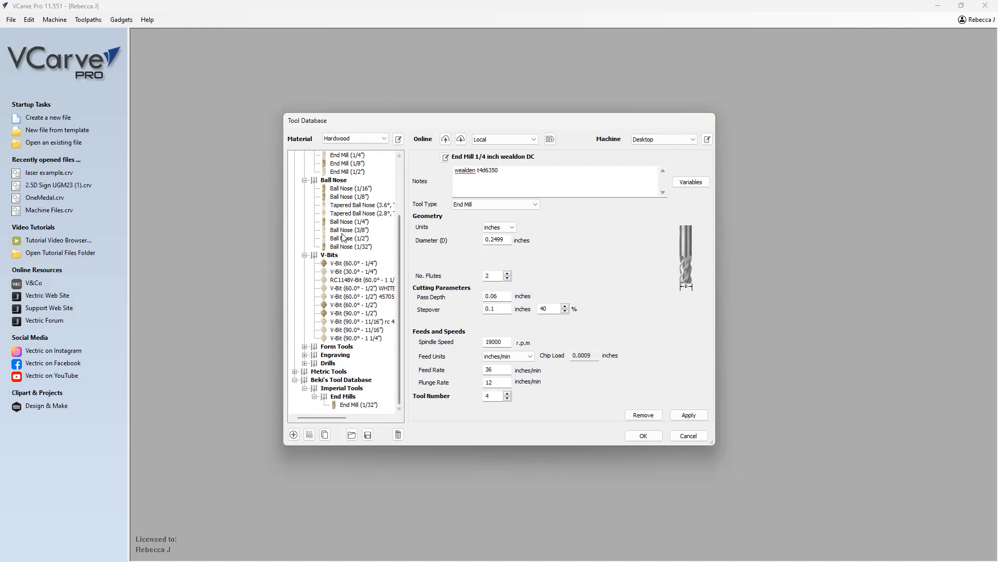
scroll(350, 250, up, 3)
click(497, 140)
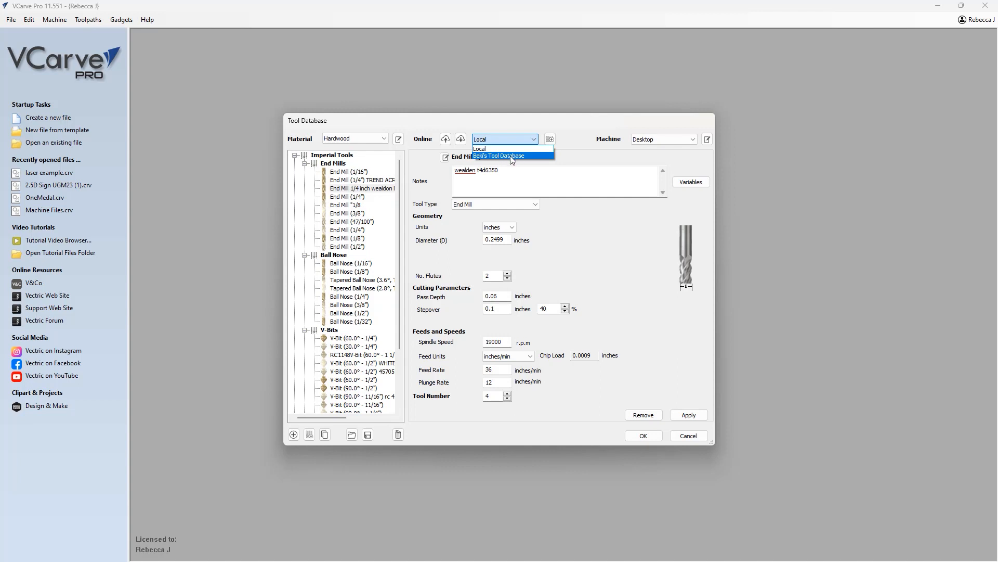
click(511, 156)
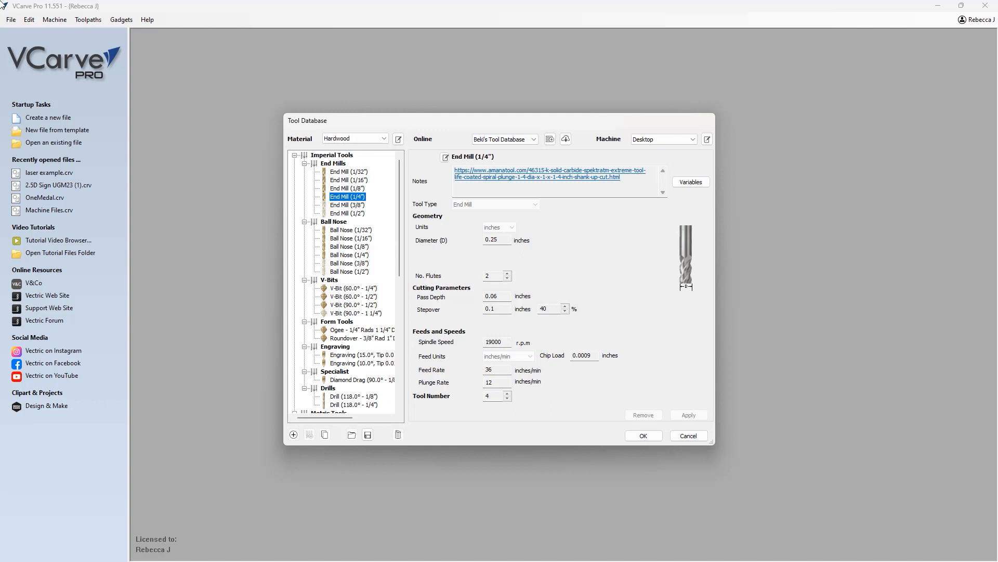
click(566, 141)
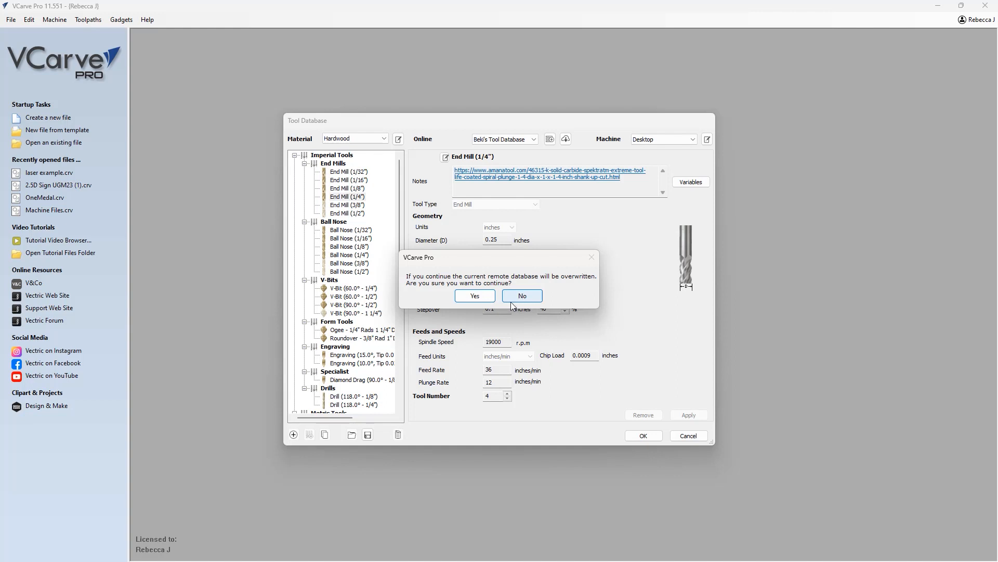
click(475, 296)
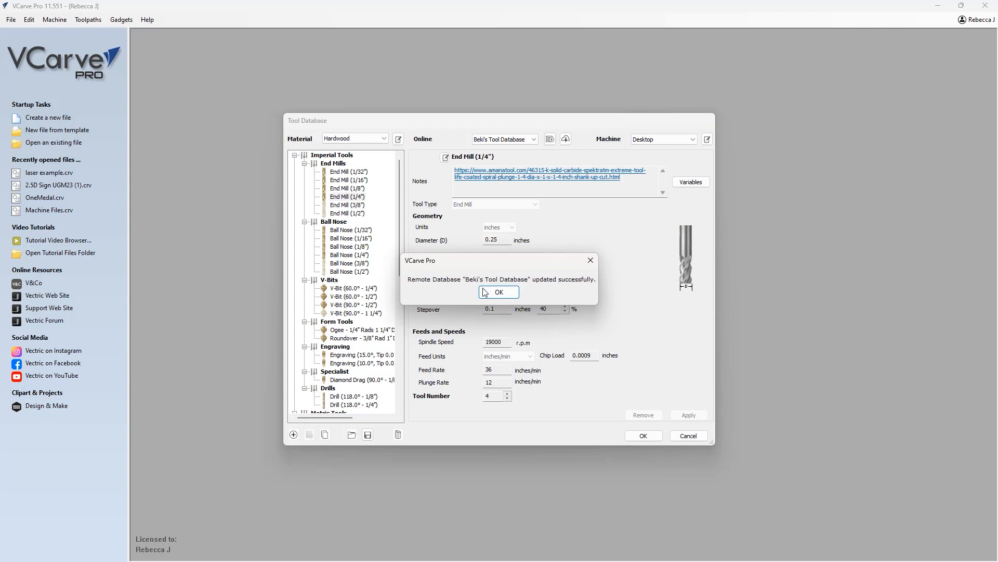
click(499, 292)
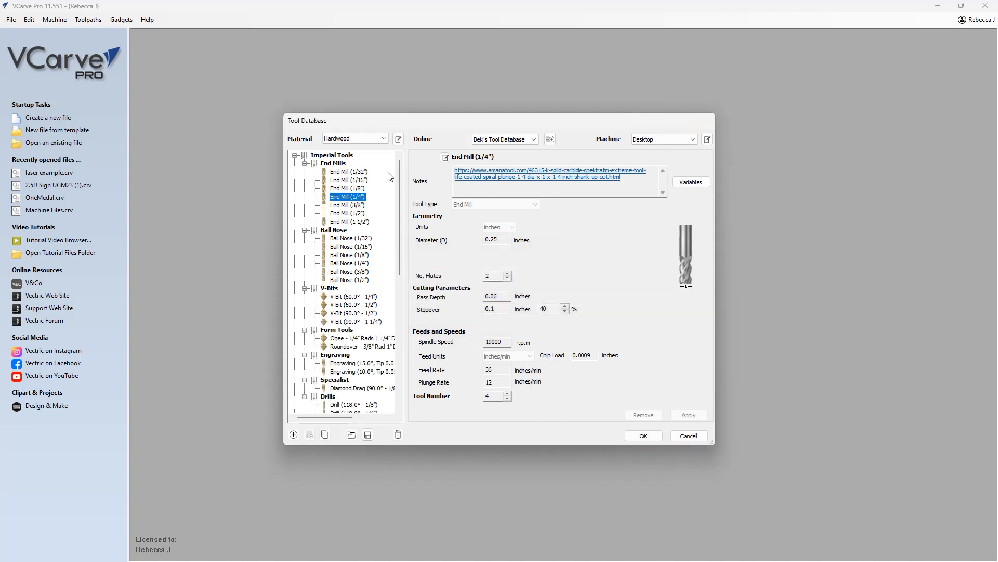
- Show the linked database for MDF on the Large machine and check the 1 1/2" end mill and its local copy options
click(367, 139)
click(349, 161)
click(664, 139)
click(652, 153)
click(348, 222)
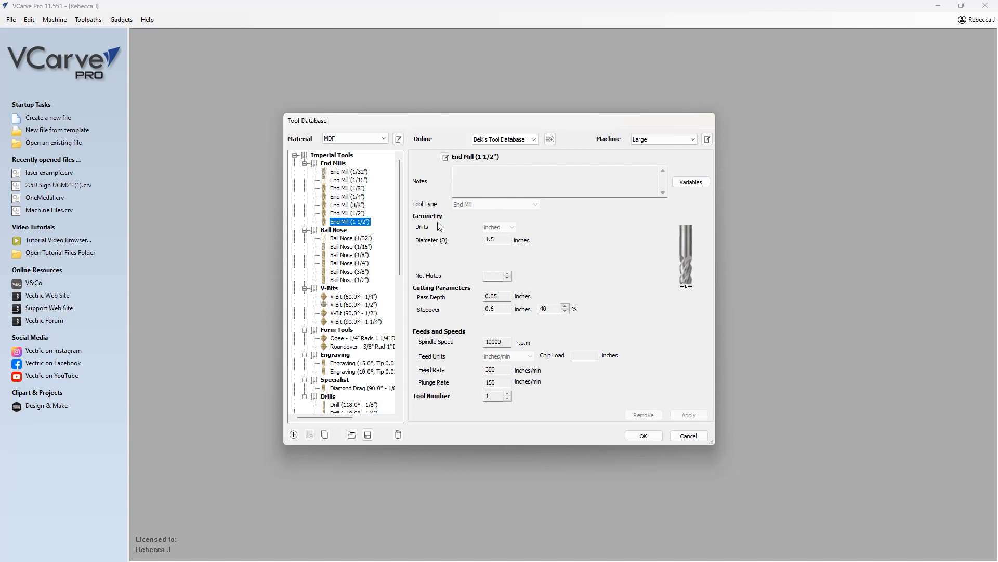
right_click(346, 224)
mouse_move(400, 254)
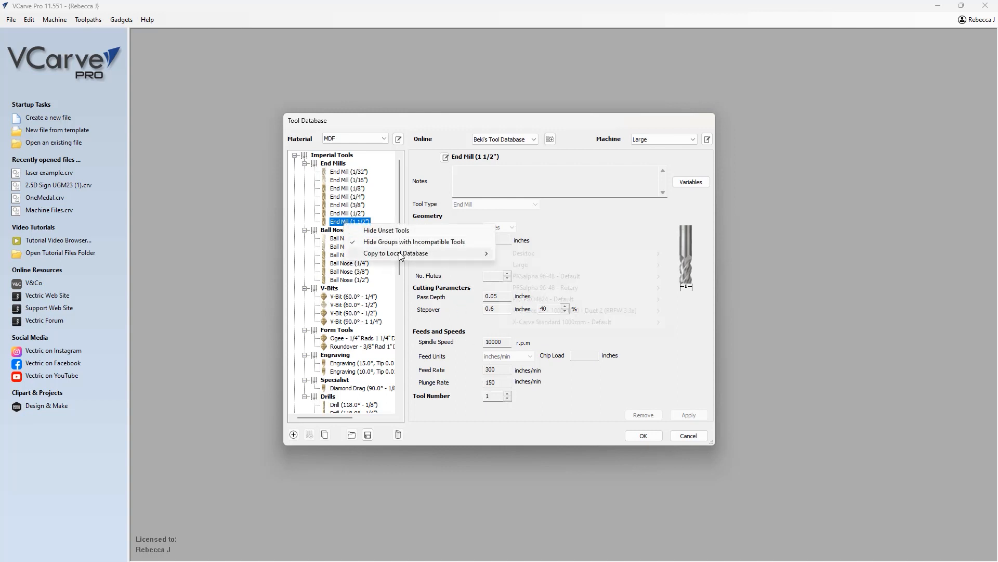
click(434, 328)
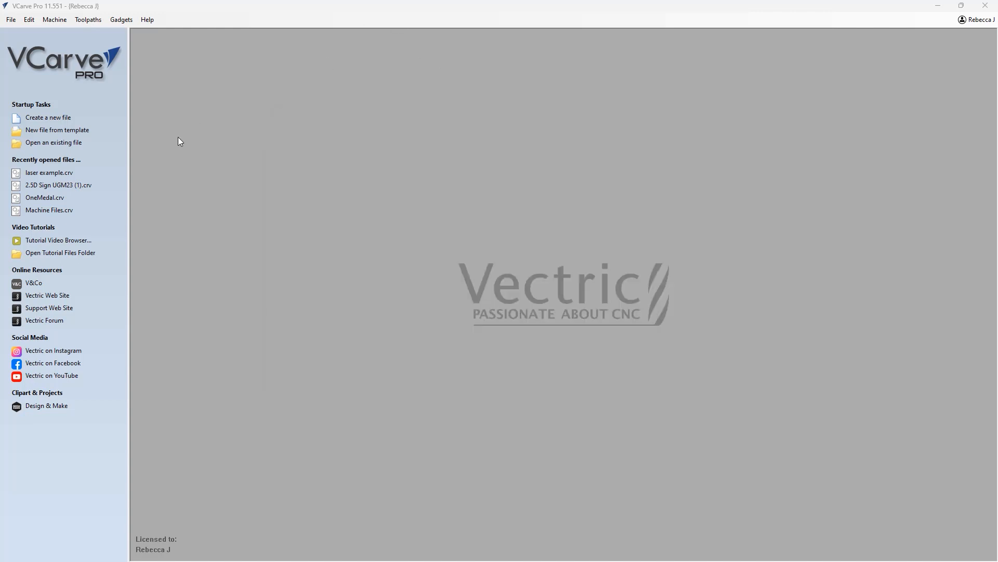
- Create a single-sided 10 x 10 inch job, 0.375 inches thick, and draw a circle about 5.7 inches in diameter at its centre
click(48, 118)
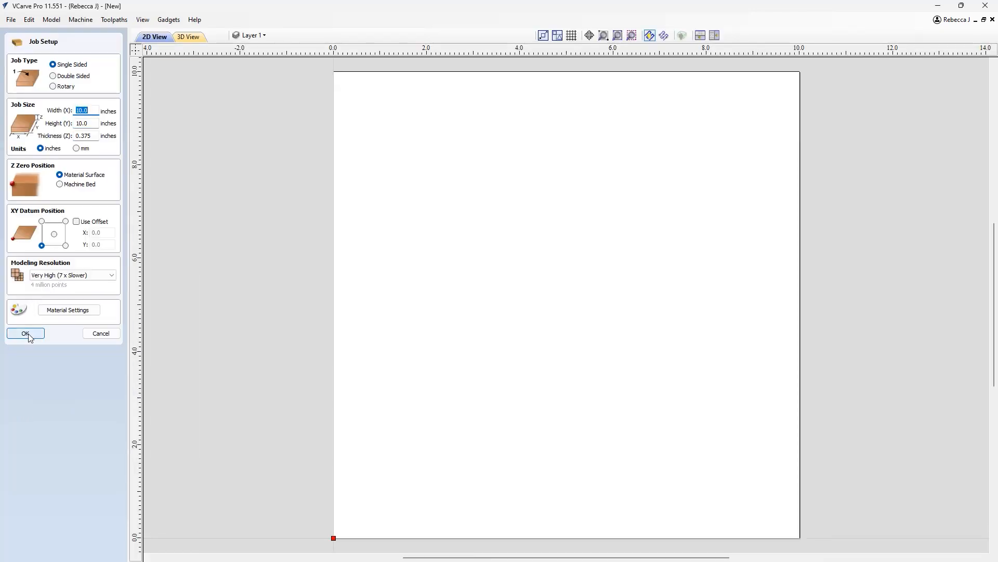
click(26, 333)
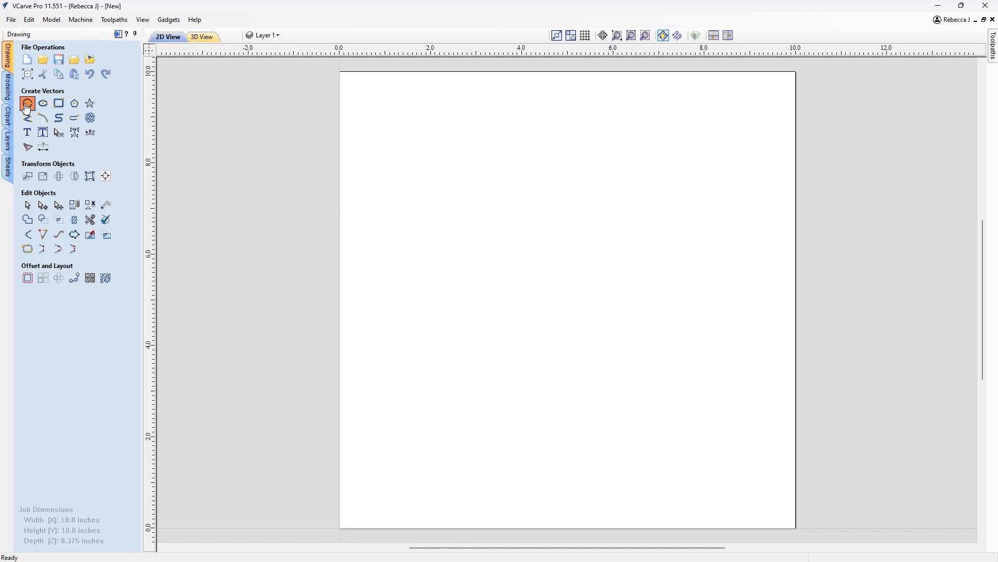
click(27, 104)
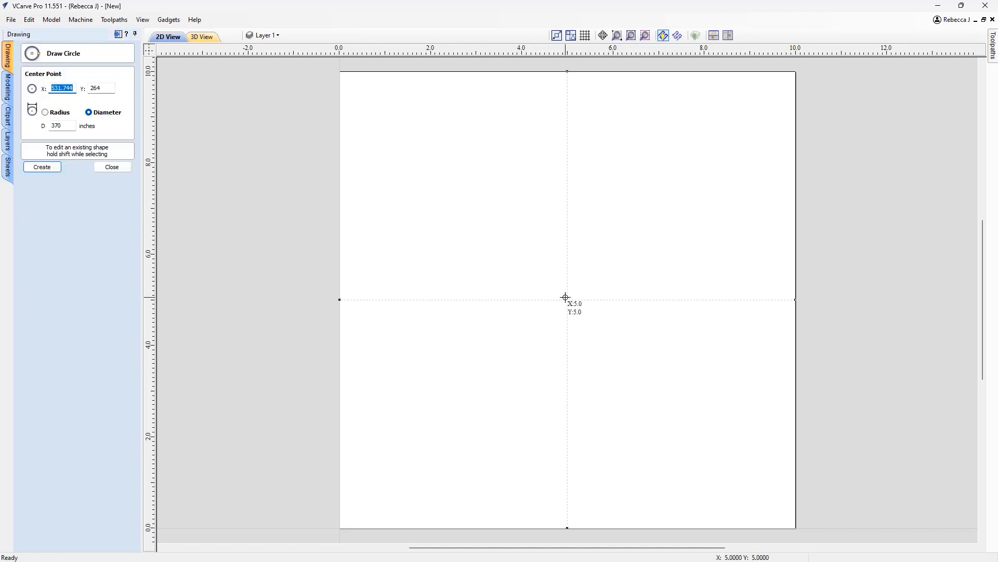
drag(566, 297, 676, 370)
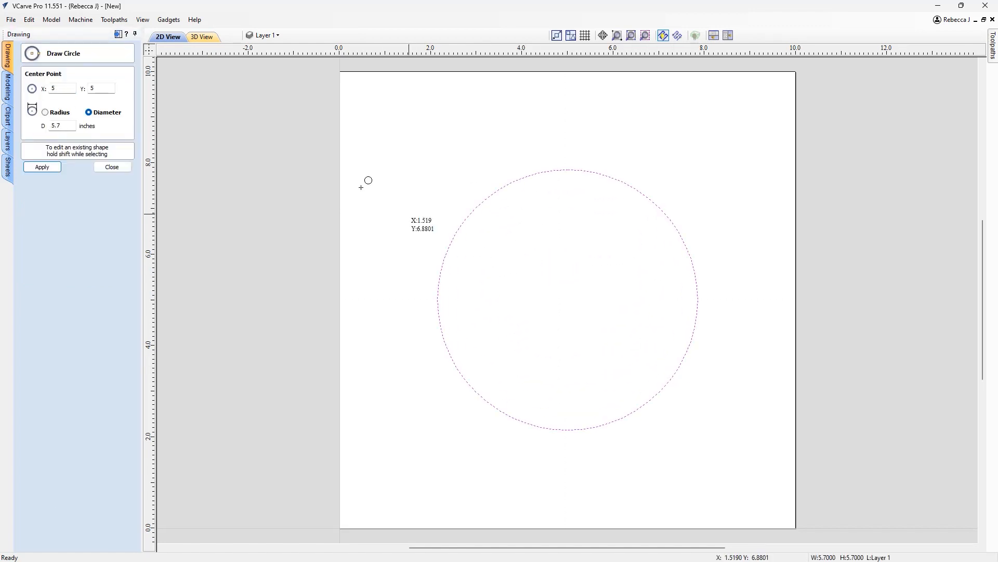
- Start a 2D profile toolpath for the circle, assign the 1/4" end mill from the linked database and review its editable settings
click(118, 34)
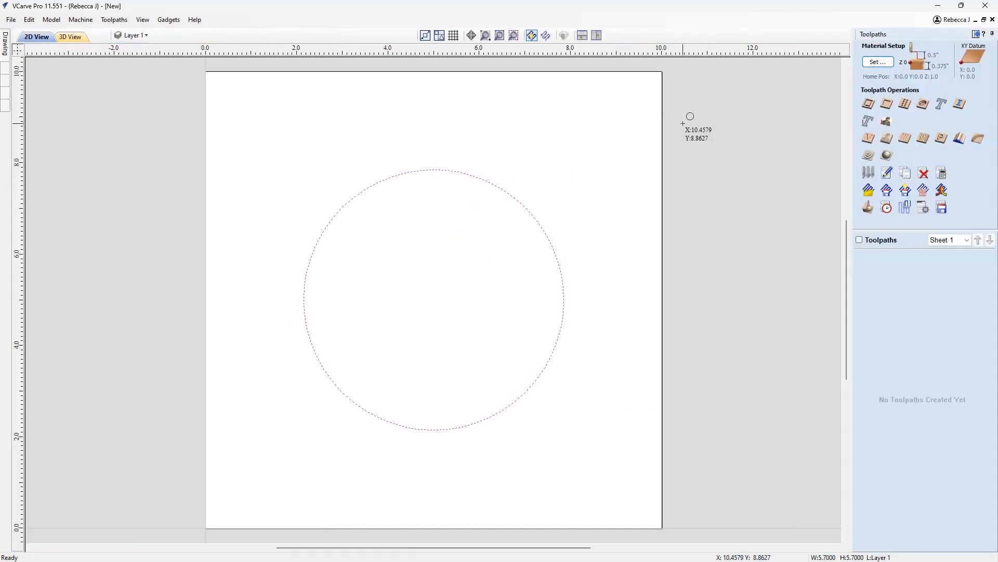
click(869, 105)
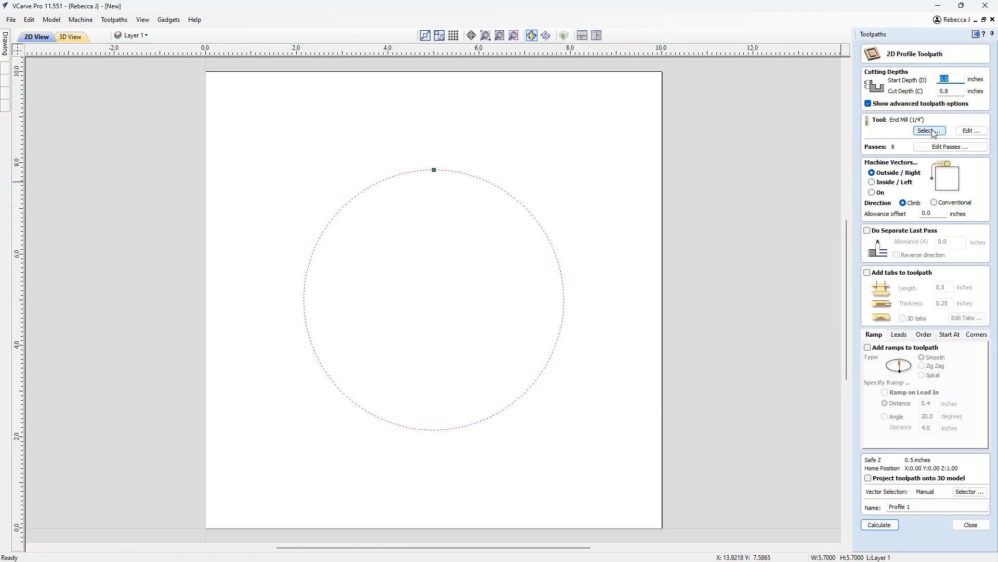
click(931, 131)
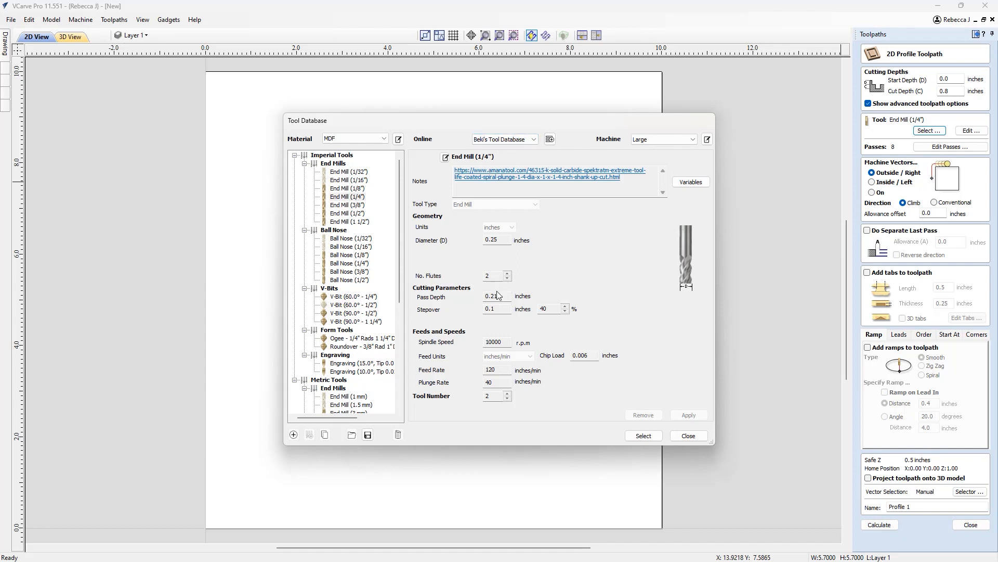
click(352, 197)
click(650, 439)
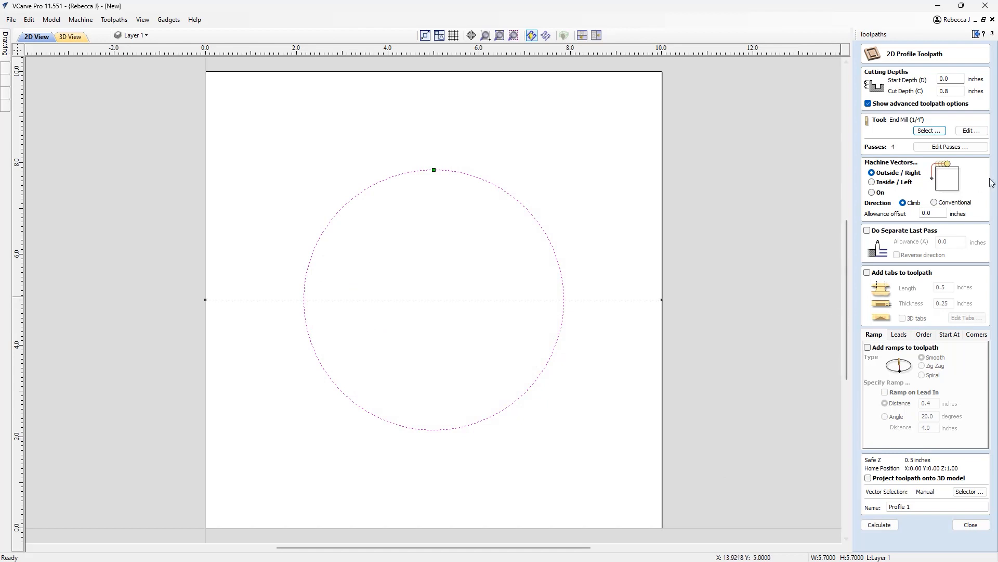
click(972, 131)
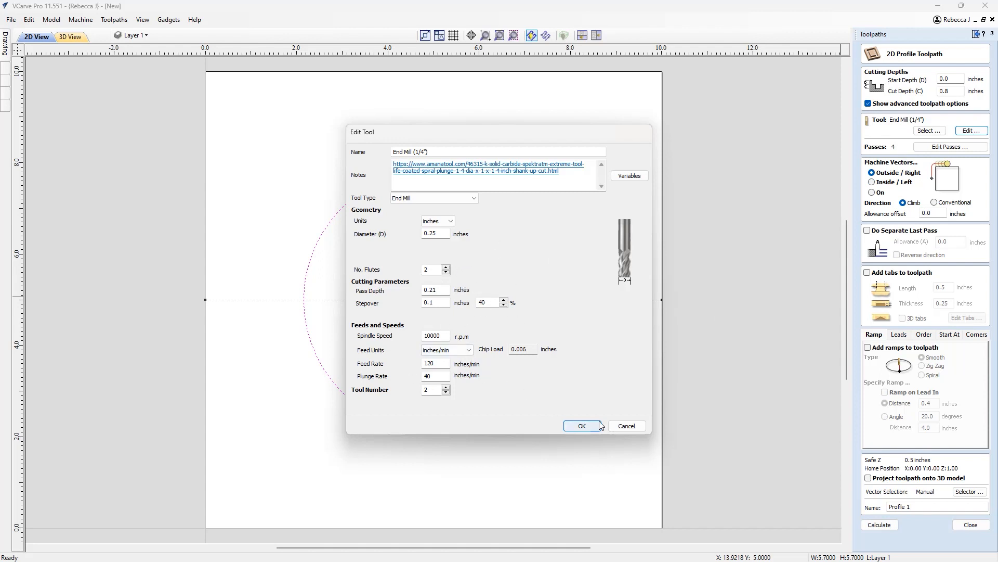
click(582, 426)
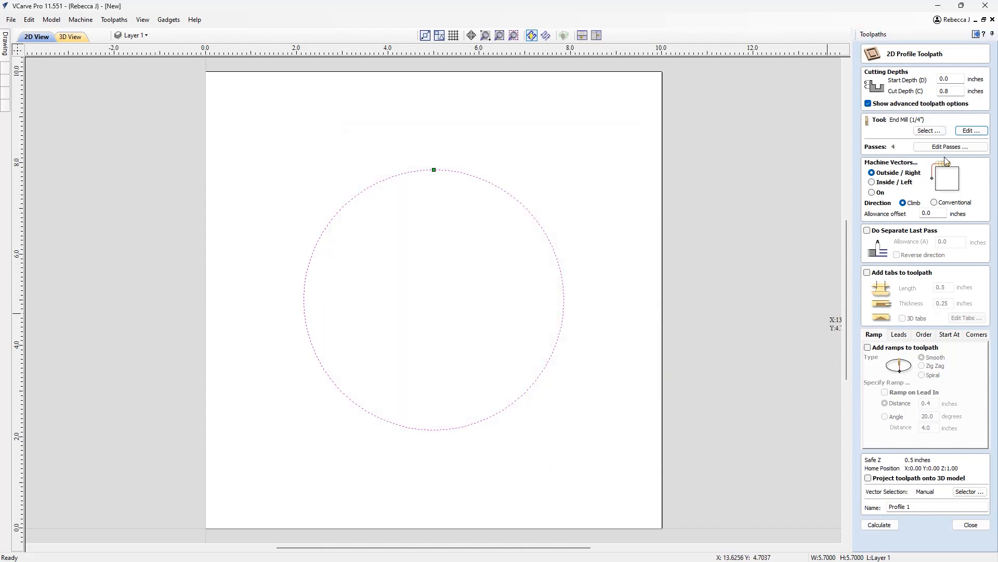